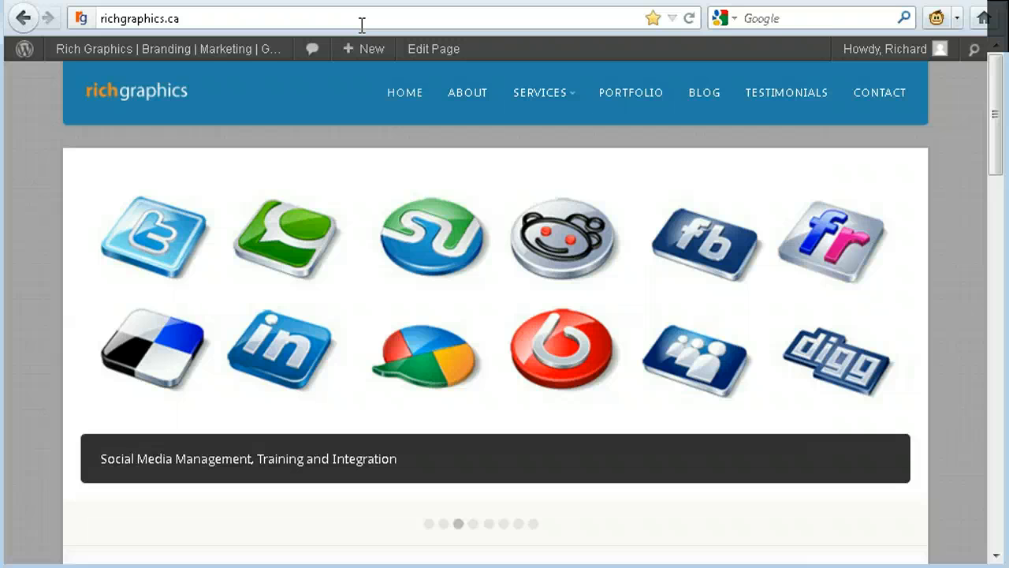
- Go to the WordPress admin address training.richgraphics.ca/wp-admin in the browser
left_click(316, 18)
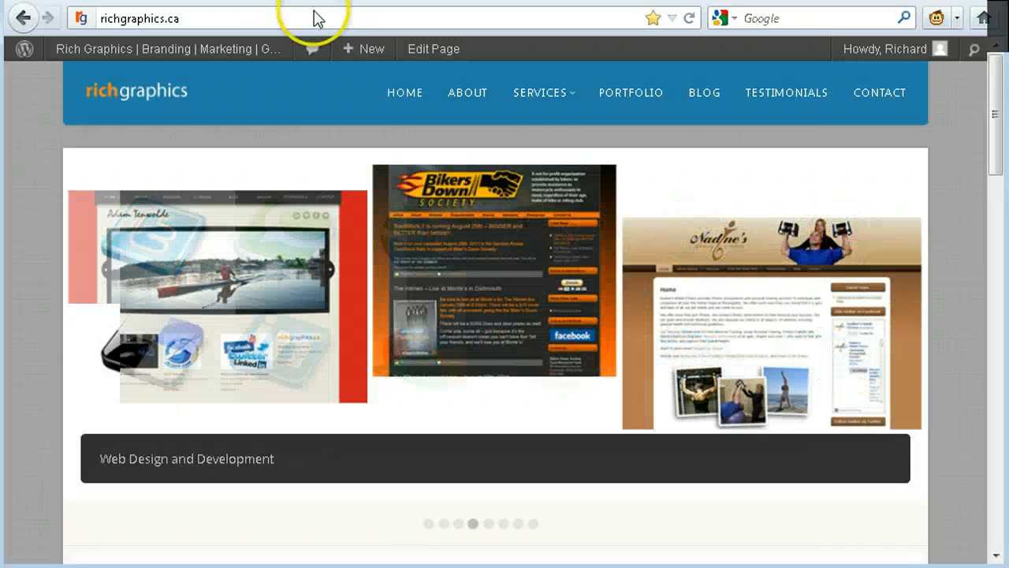
type("traini")
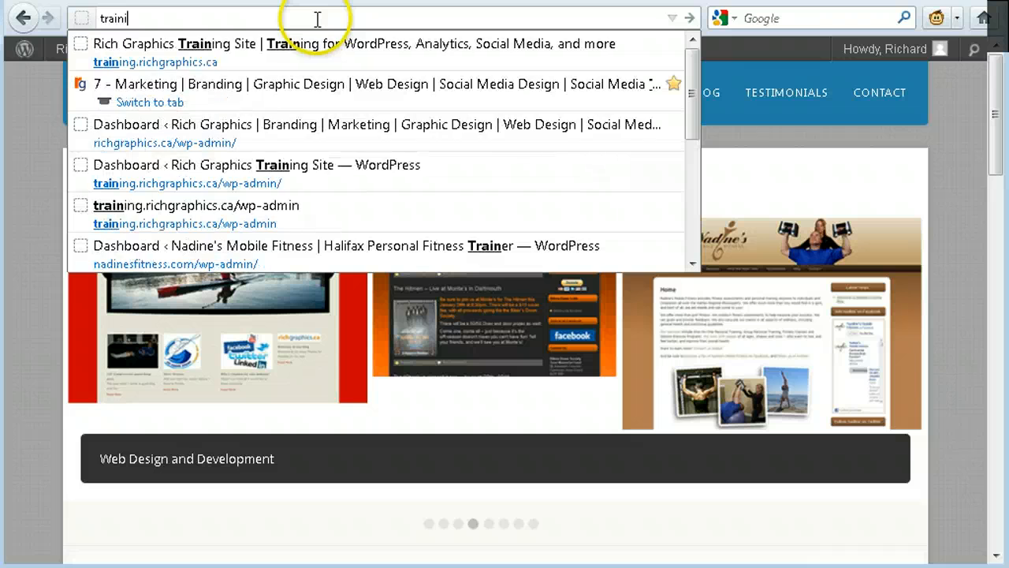
type("ng.richgra")
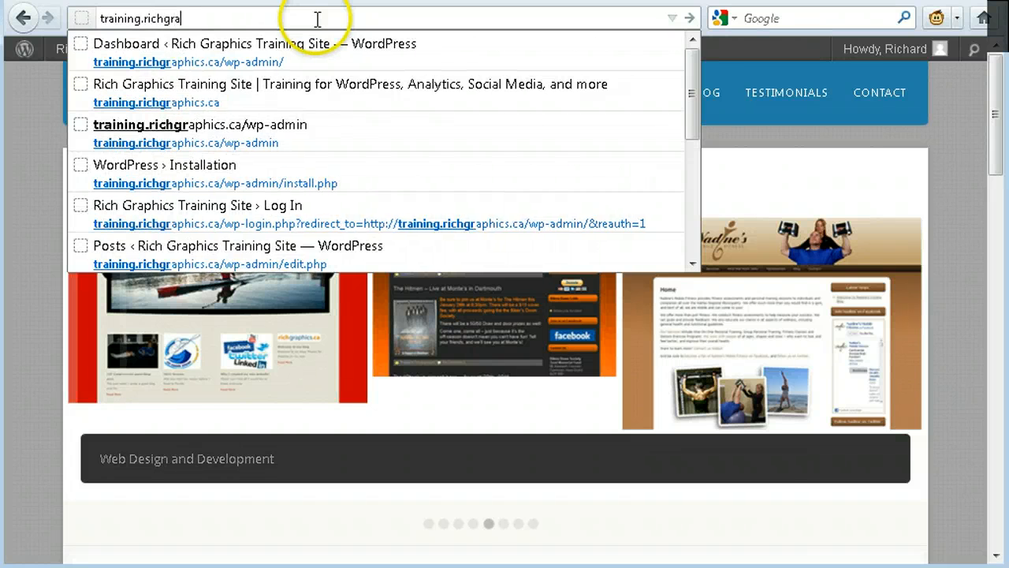
type("phics.ca")
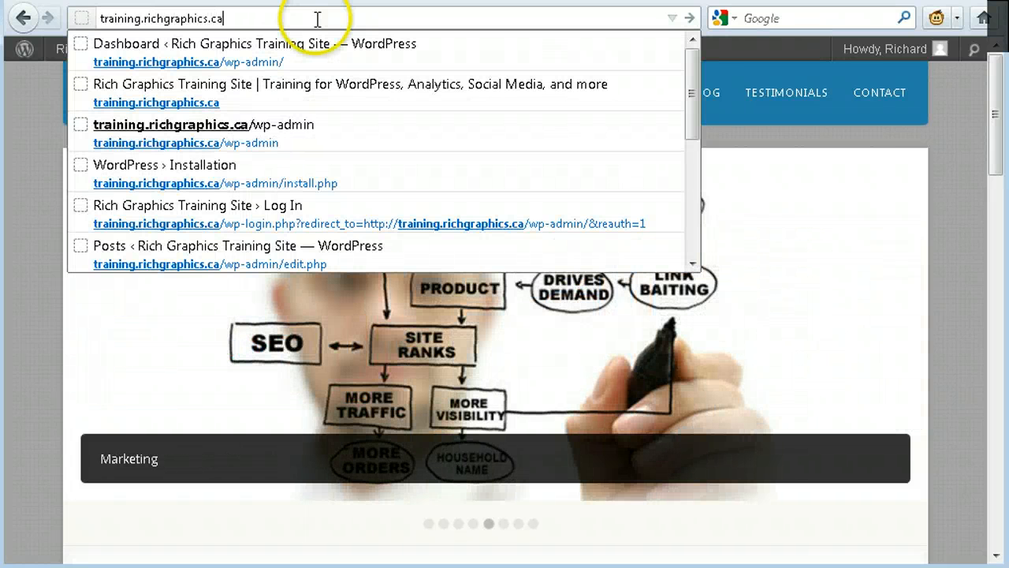
type("/wp-admin")
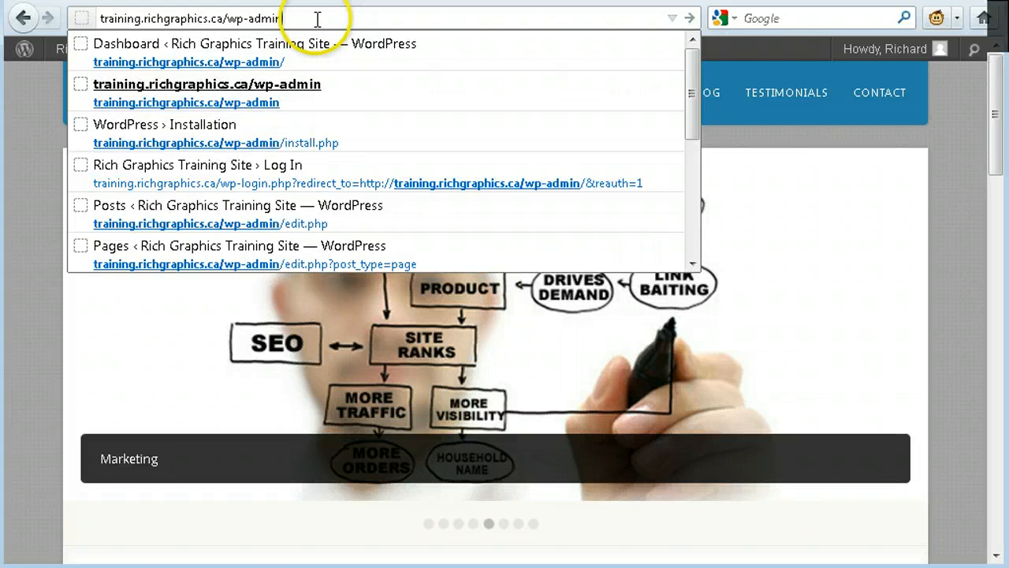
key("Return")
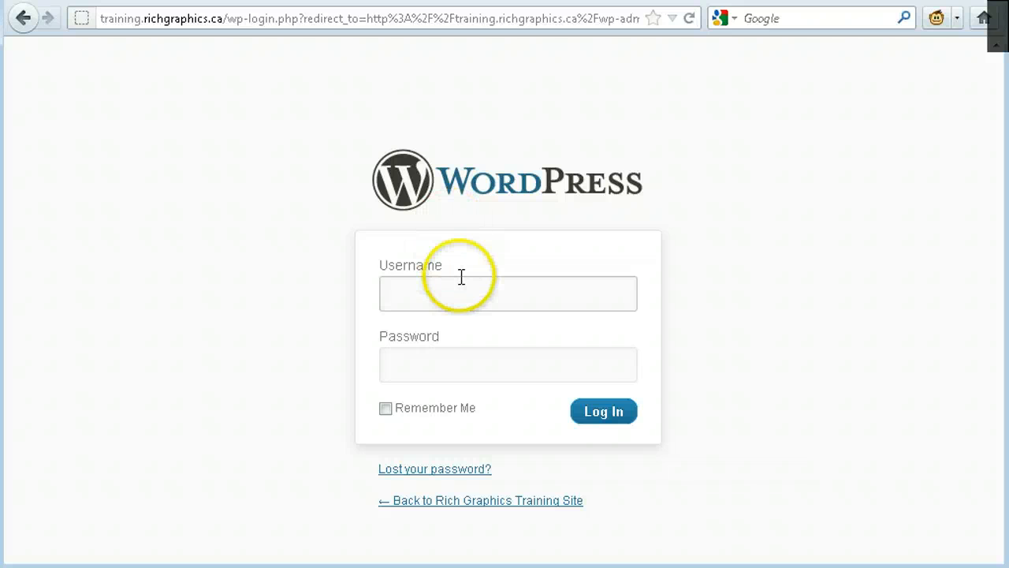
- Log in to the training site with the saved administrator username and its stored password
type("admin")
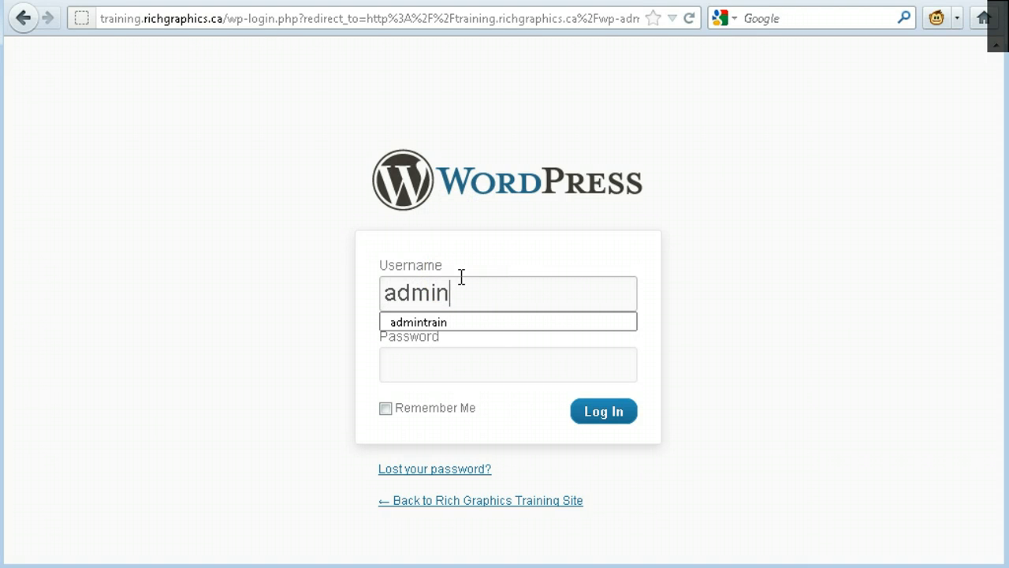
key("Down")
key("Return")
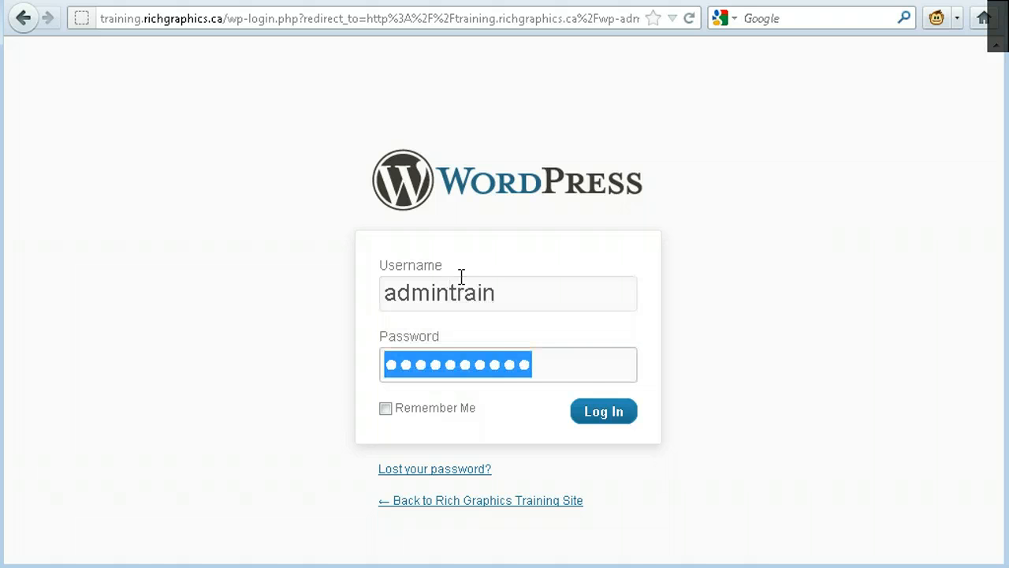
left_click(623, 414)
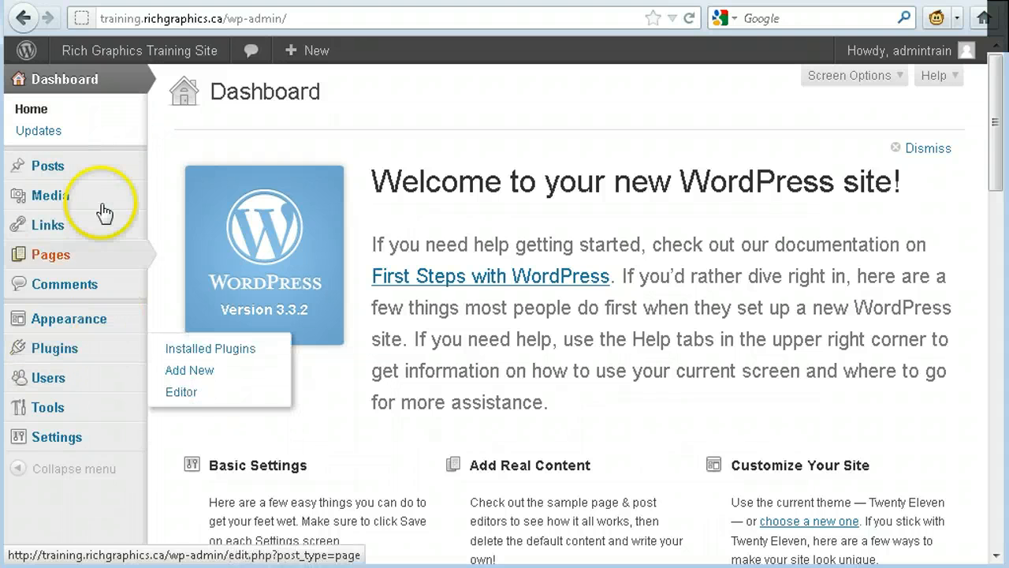
- Open the list of all blog posts on the training site
mouse_move(100, 177)
mouse_move(106, 262)
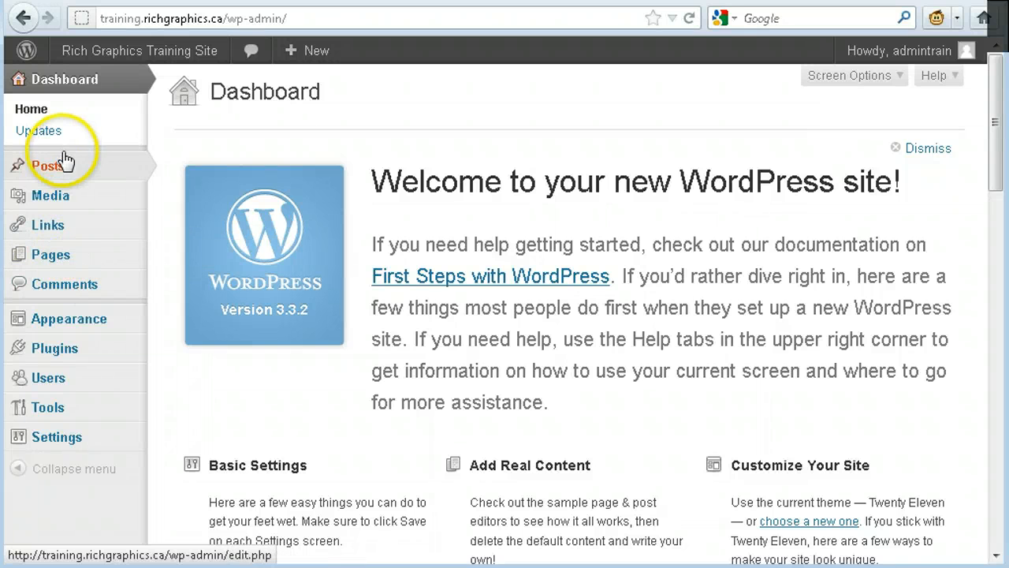
mouse_move(62, 181)
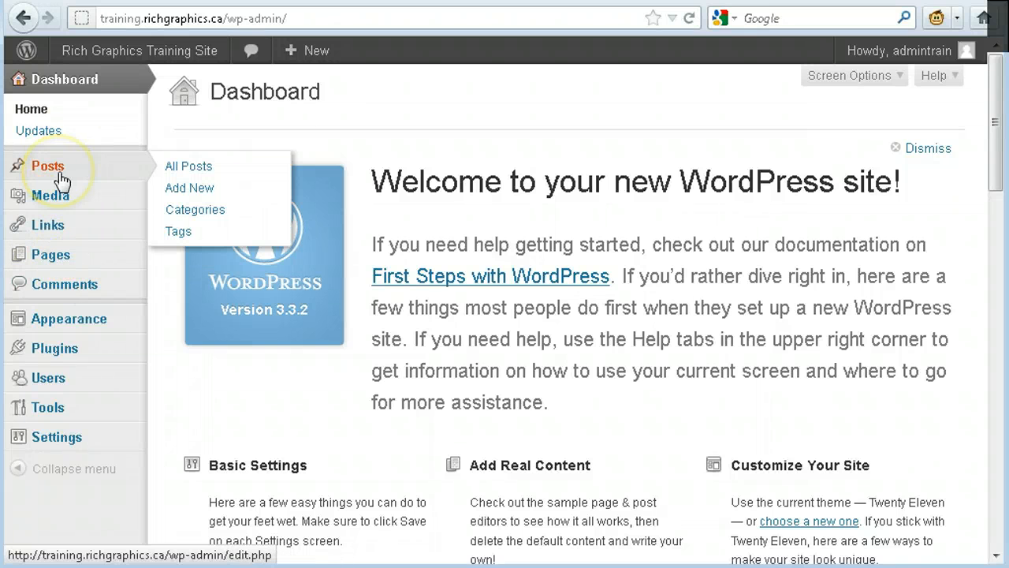
left_click(190, 167)
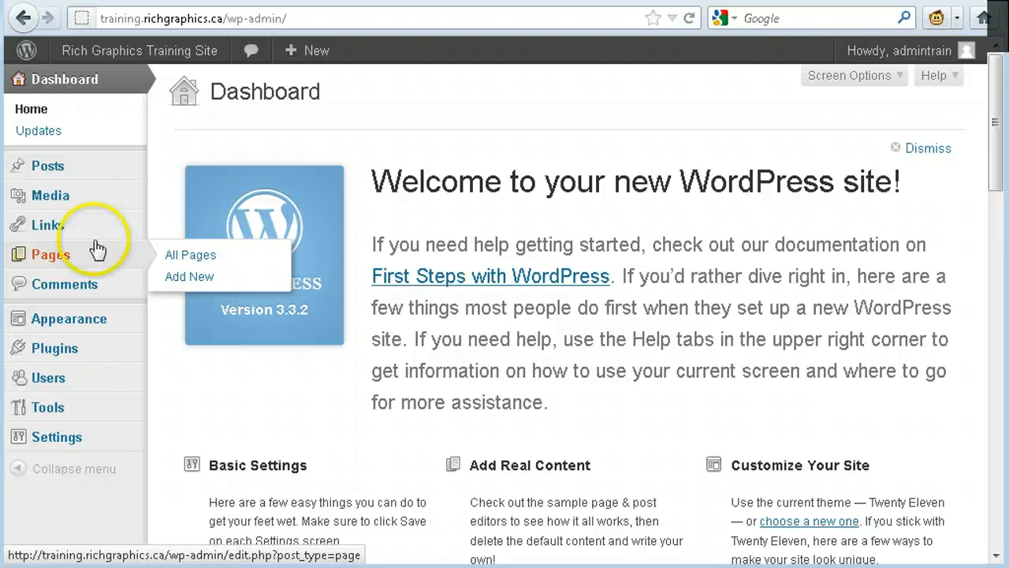
left_click(88, 179)
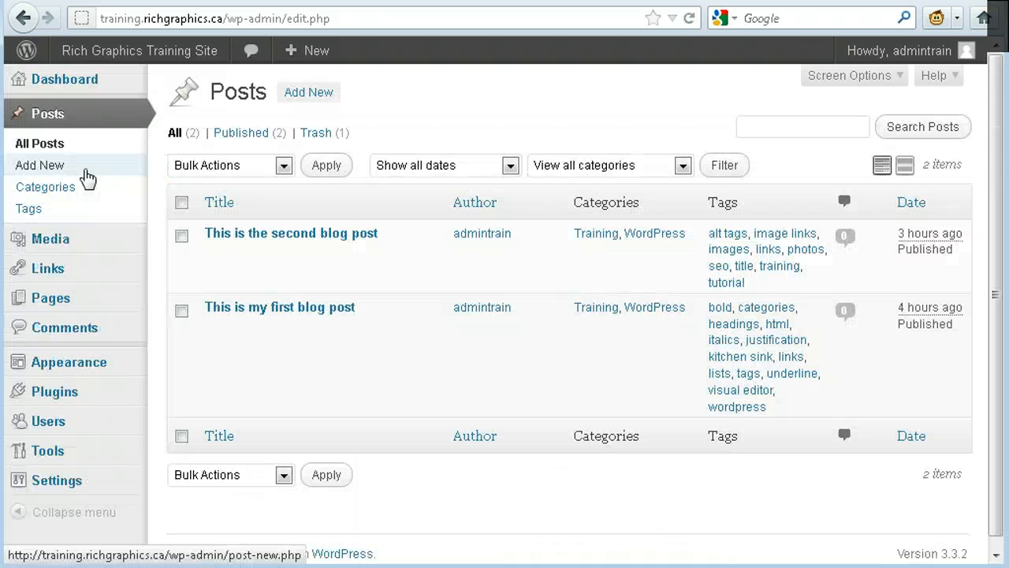
- Open the post "This is my first blog post" for editing
mouse_move(339, 247)
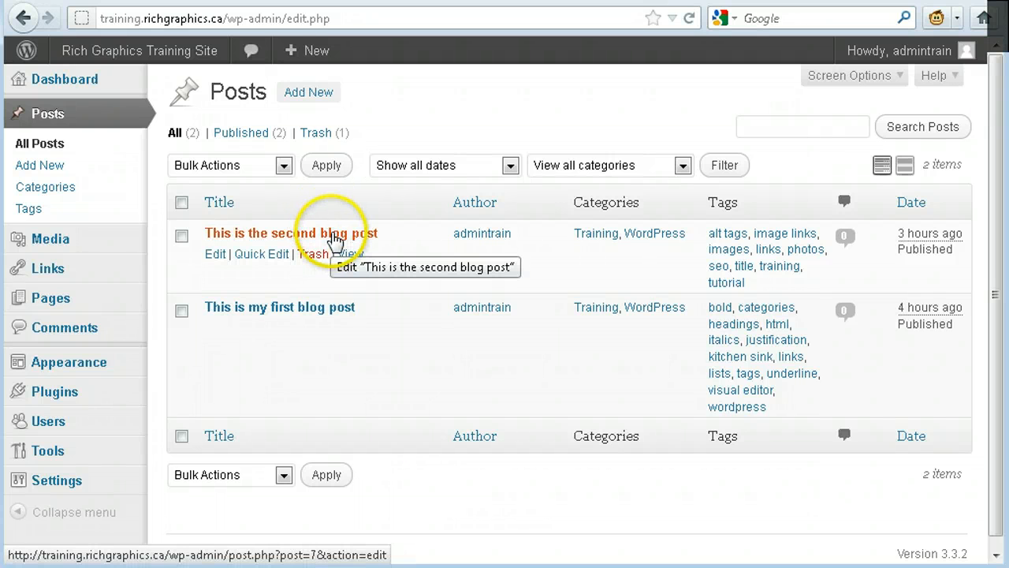
mouse_move(340, 314)
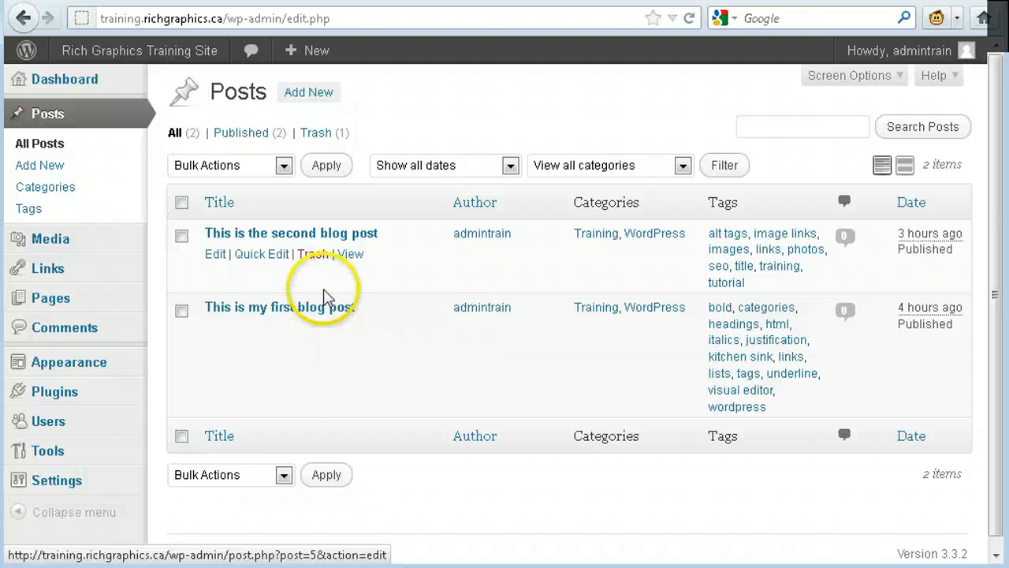
left_click(325, 306)
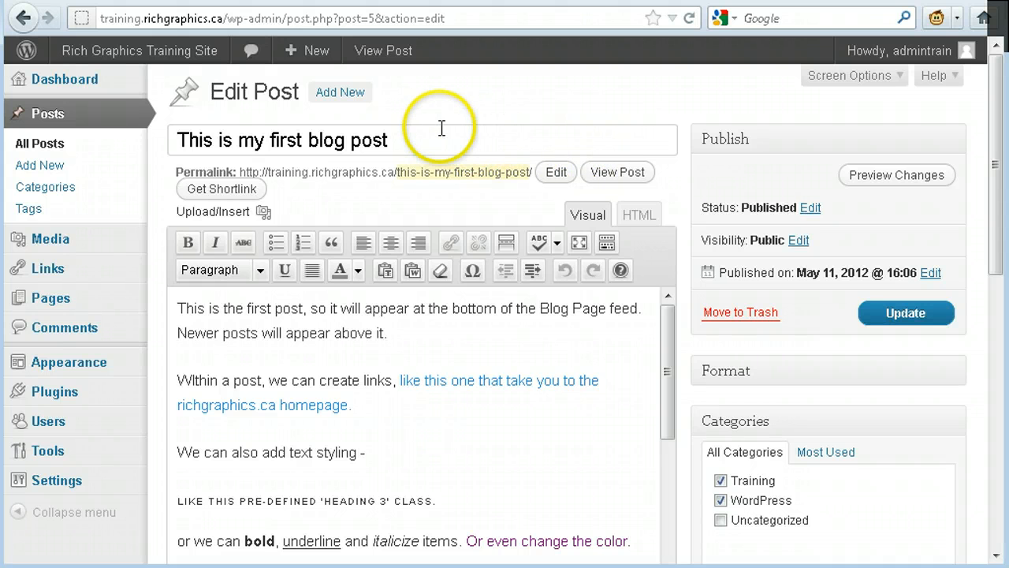
- Place the cursor in the post's title field and at the end of the first body paragraph
left_click(464, 143)
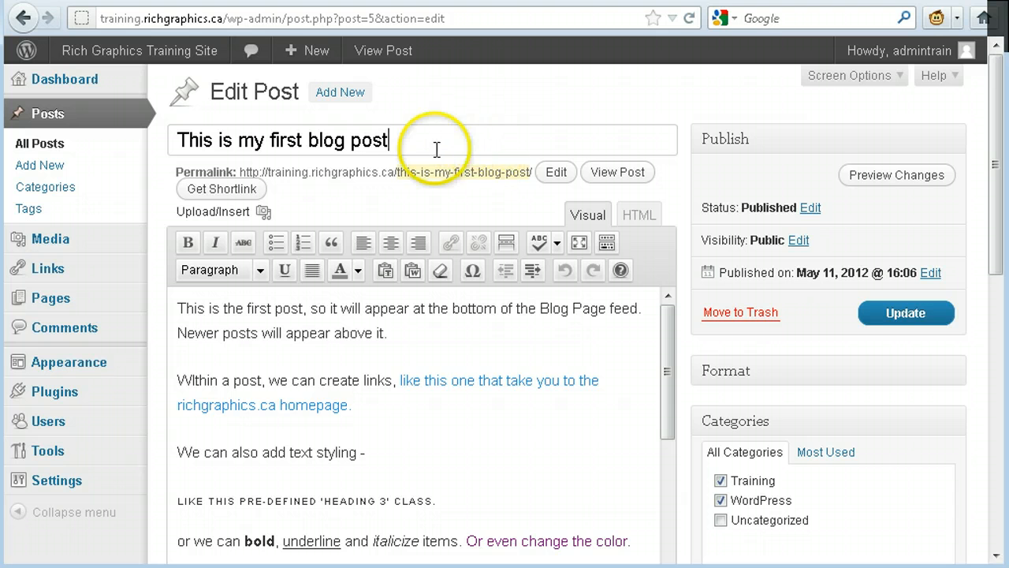
left_click(489, 136)
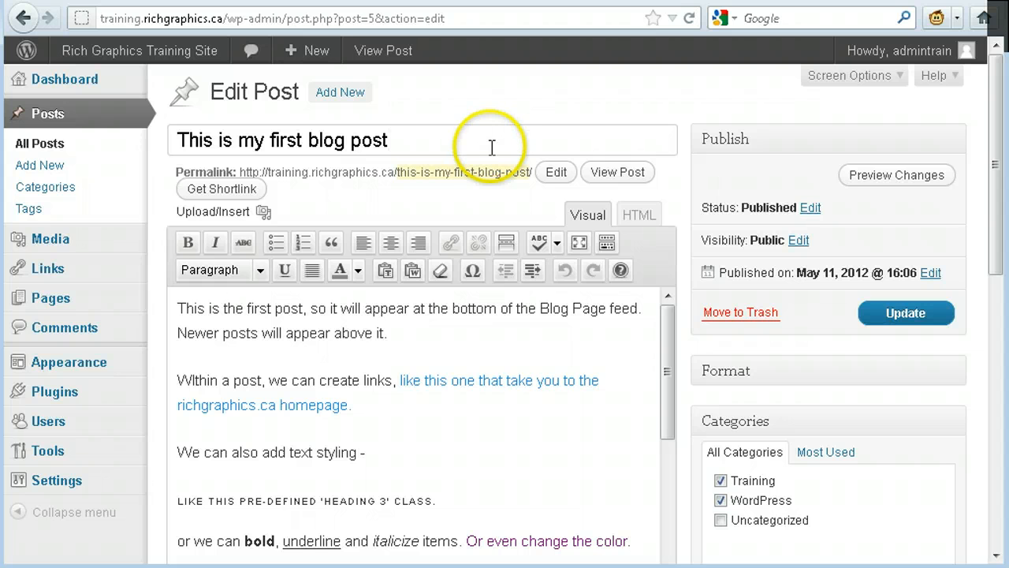
left_click(478, 335)
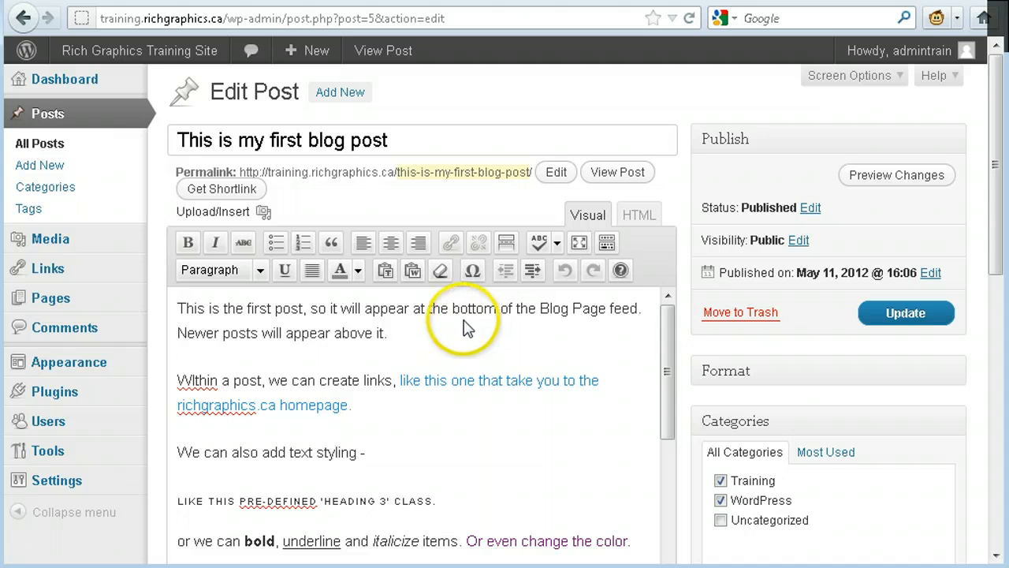
left_click(466, 330)
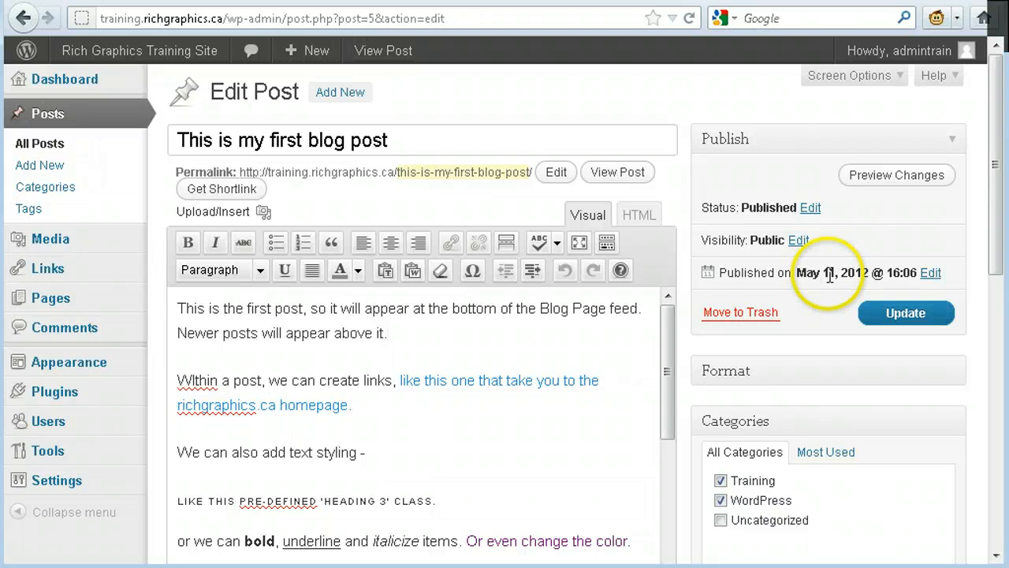
- Open the post's publish status for editing and check its status choices
left_click(814, 209)
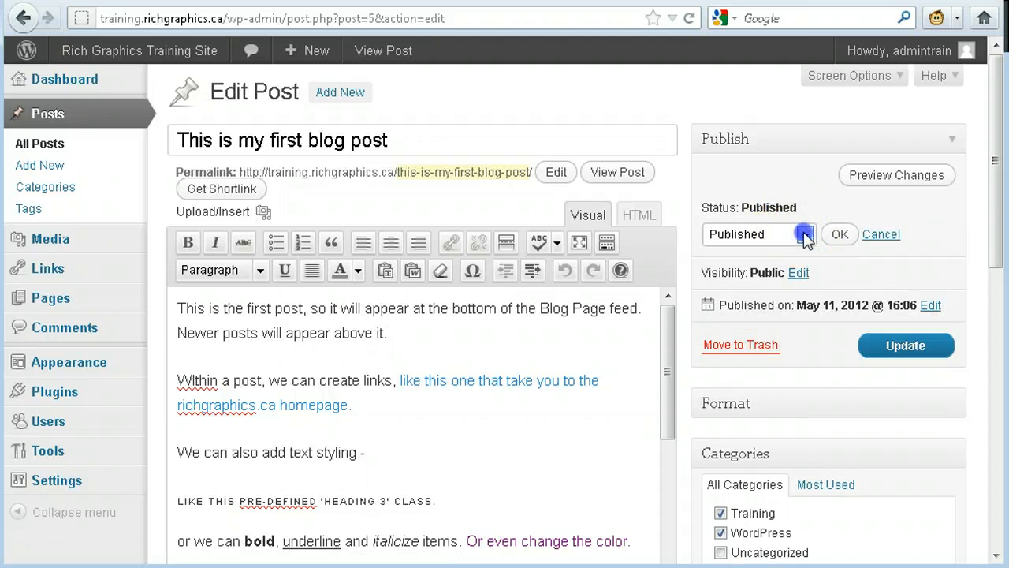
left_click(805, 235)
left_click(805, 234)
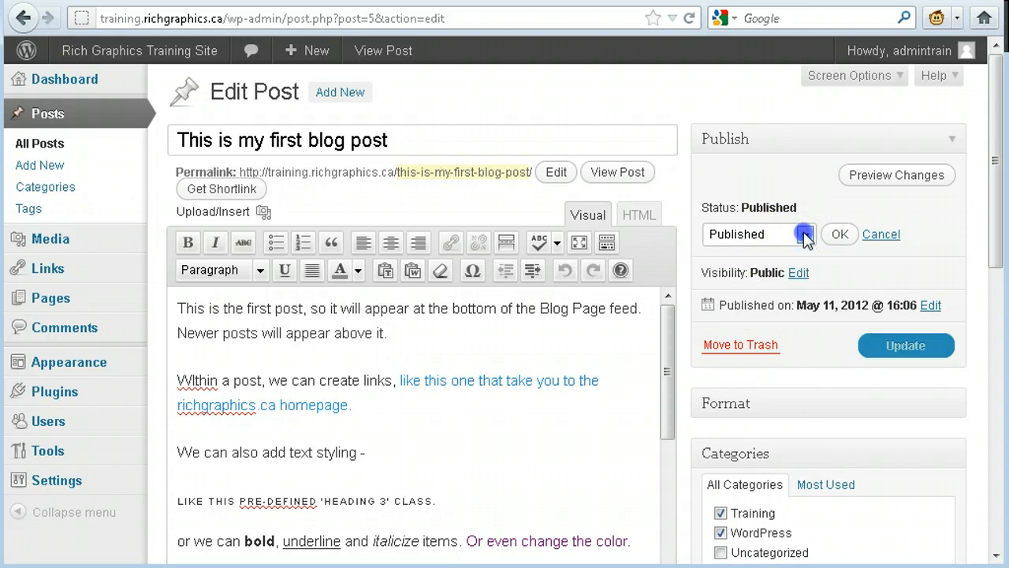
- Examine the post's categories, tags, discussion, comments and featured image sections
scroll(849, 237, "down", 5)
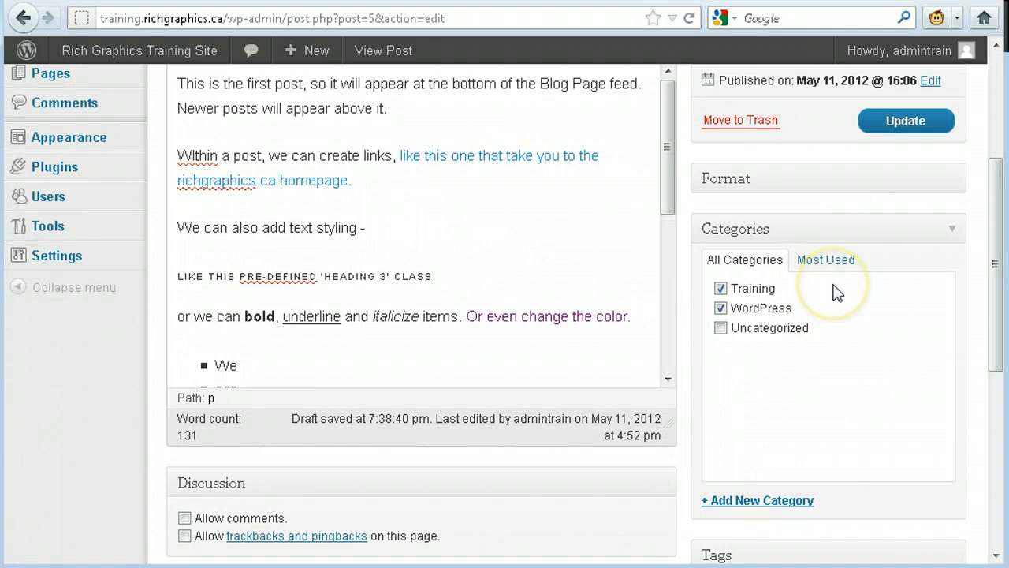
scroll(836, 291, "down", 5)
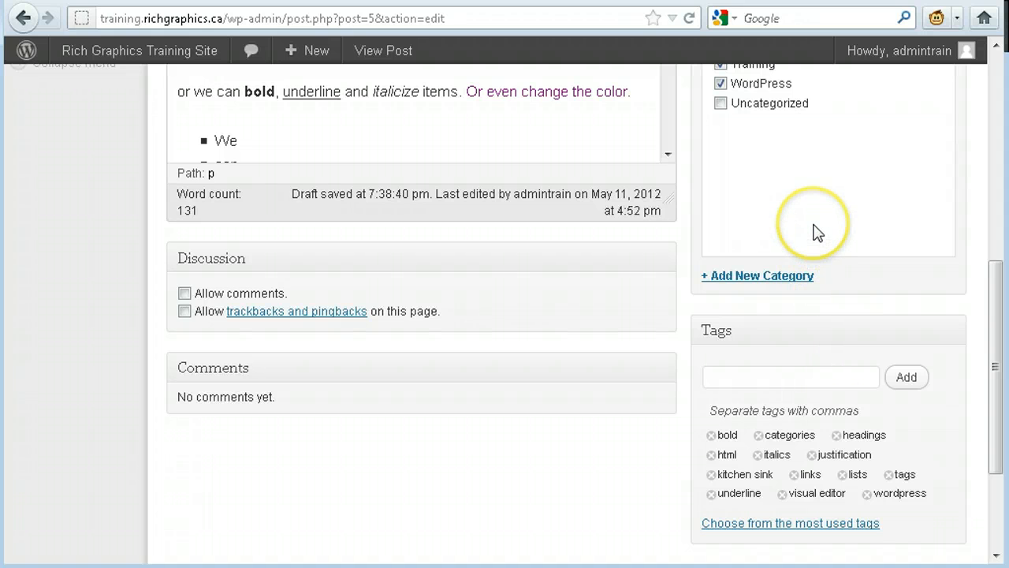
scroll(815, 228, "up", 3)
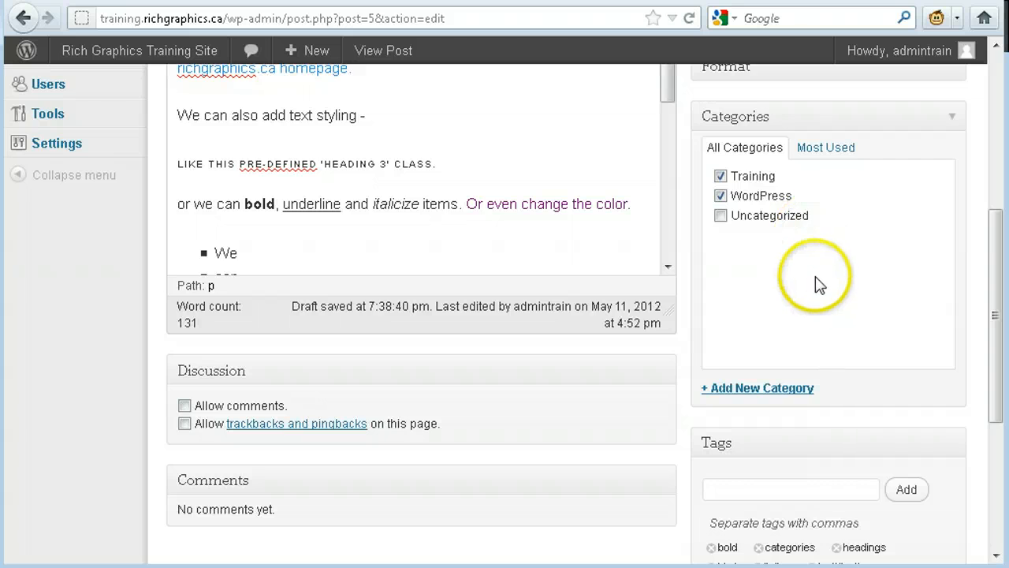
scroll(817, 285, "down", 7)
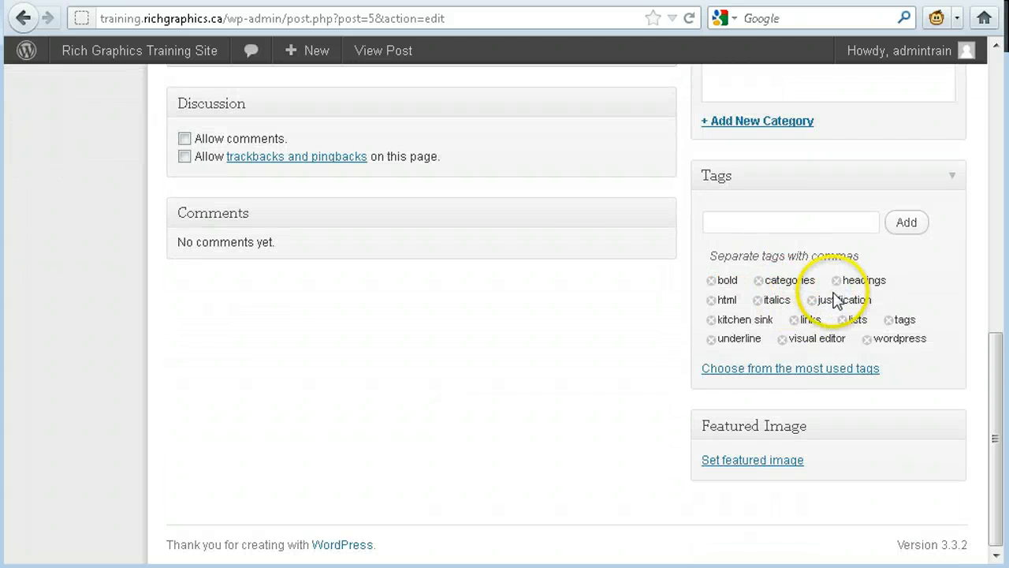
scroll(591, 198, "up", 8)
scroll(778, 256, "down", 4)
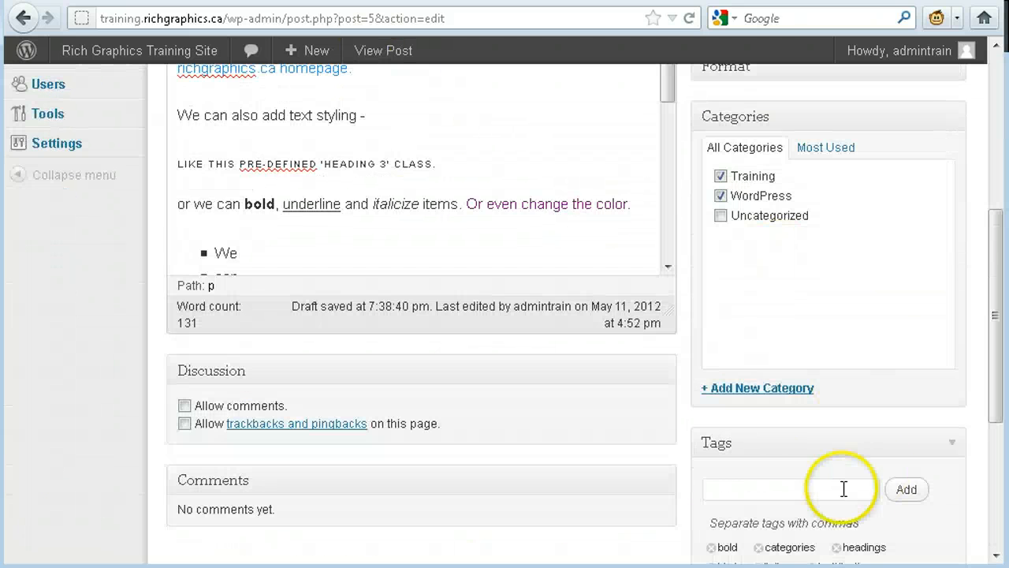
scroll(843, 489, "down", 3)
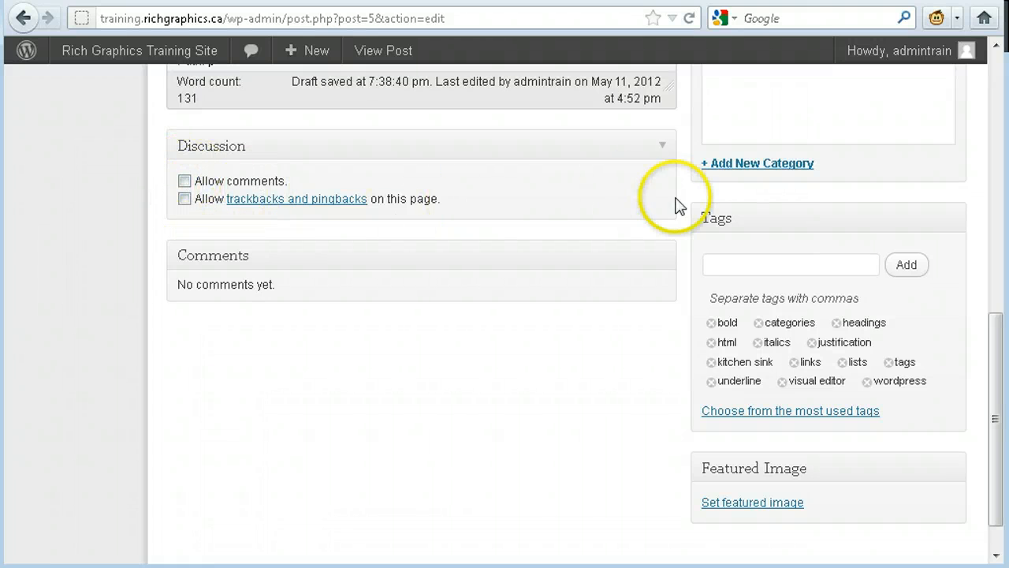
scroll(663, 253, "down", 1)
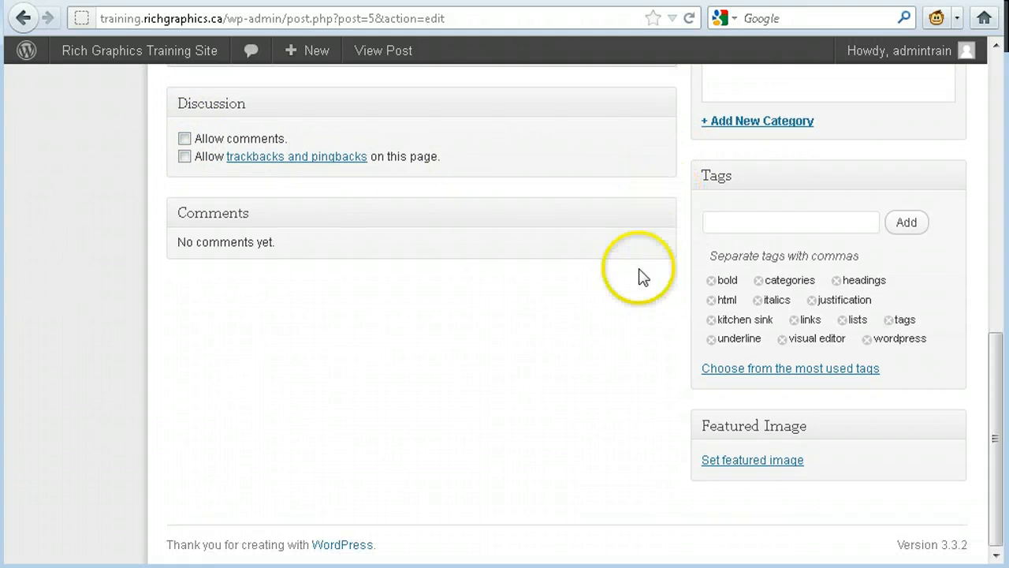
- Turn on the Revisions section in the edit screen's display options and view the post's revision list
scroll(439, 243, "up", 12)
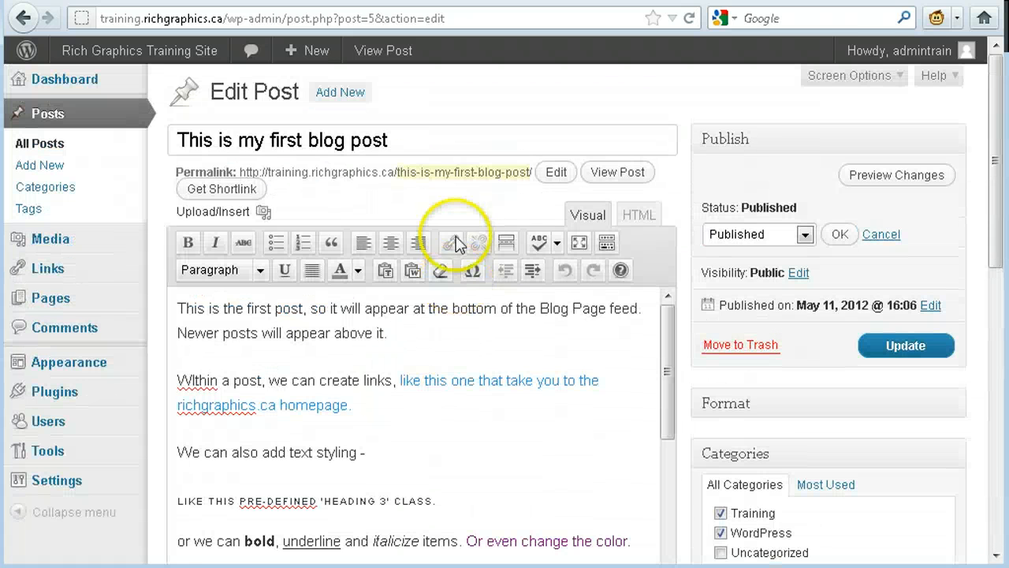
left_click(896, 79)
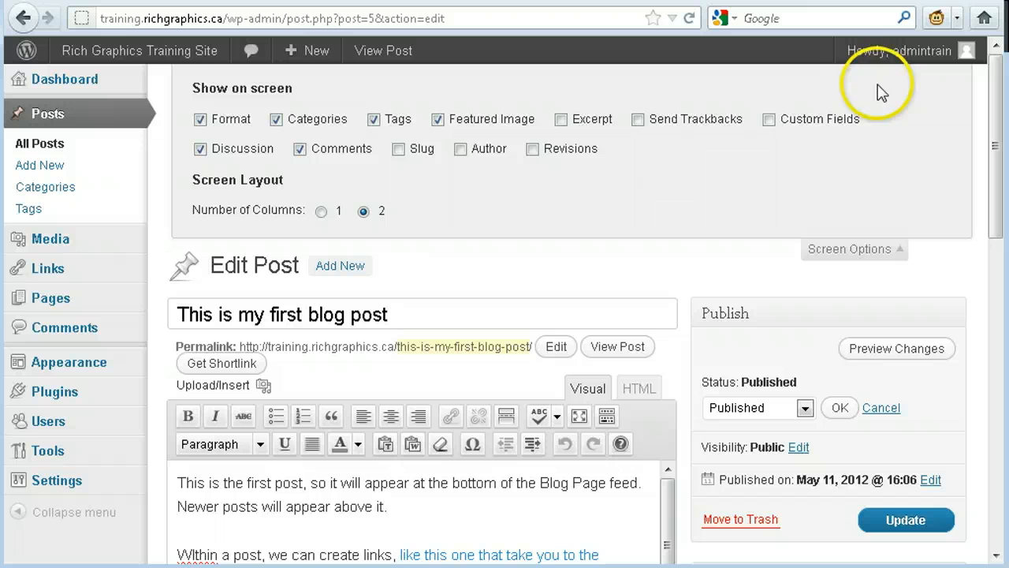
left_click(537, 152)
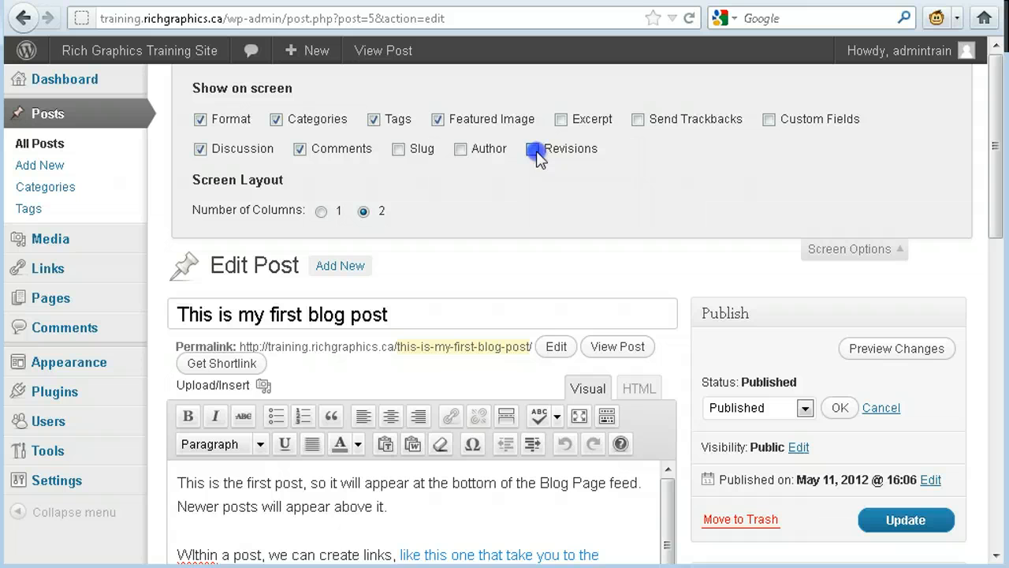
left_click(864, 256)
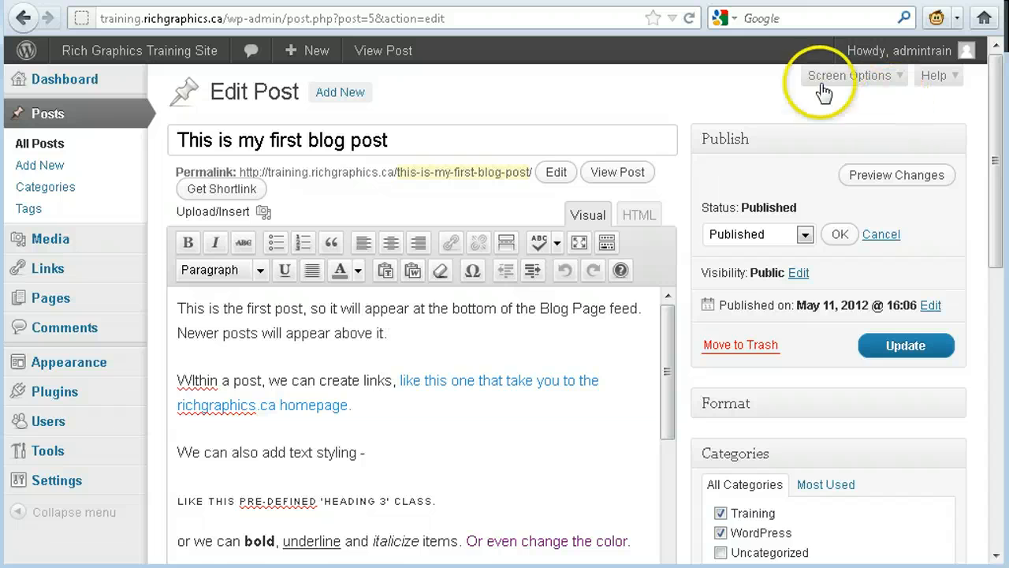
scroll(599, 266, "down", 15)
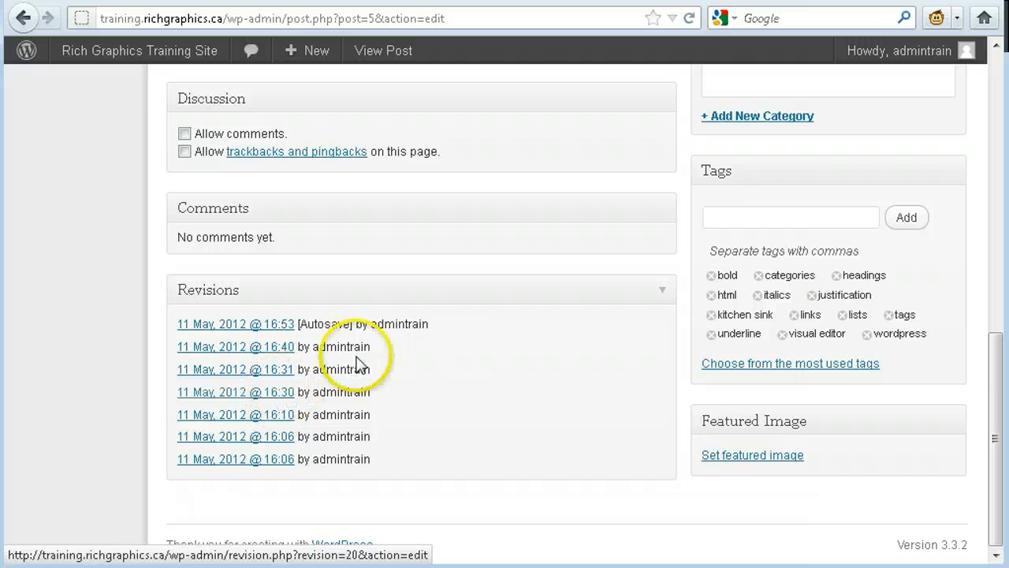
scroll(391, 256, "up", 10)
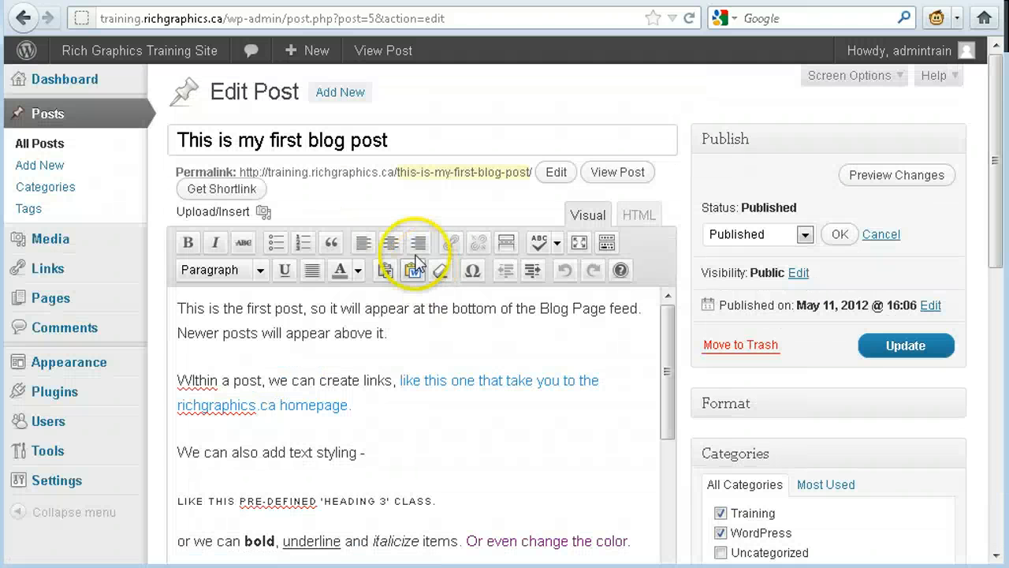
- Look through the post's body text and the discussion, comments and revisions sections below it
scroll(426, 386, "down", 5)
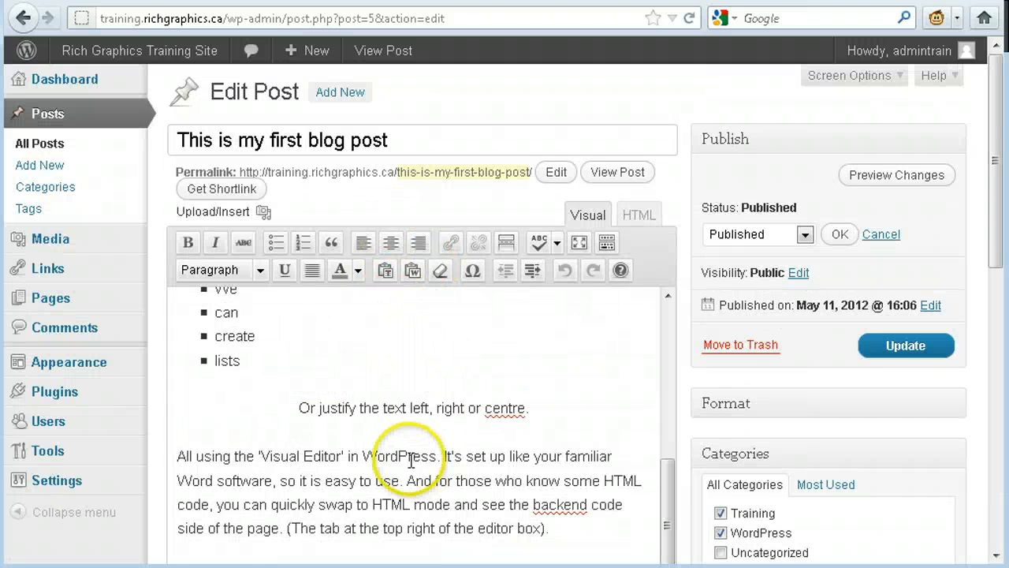
scroll(789, 371, "down", 10)
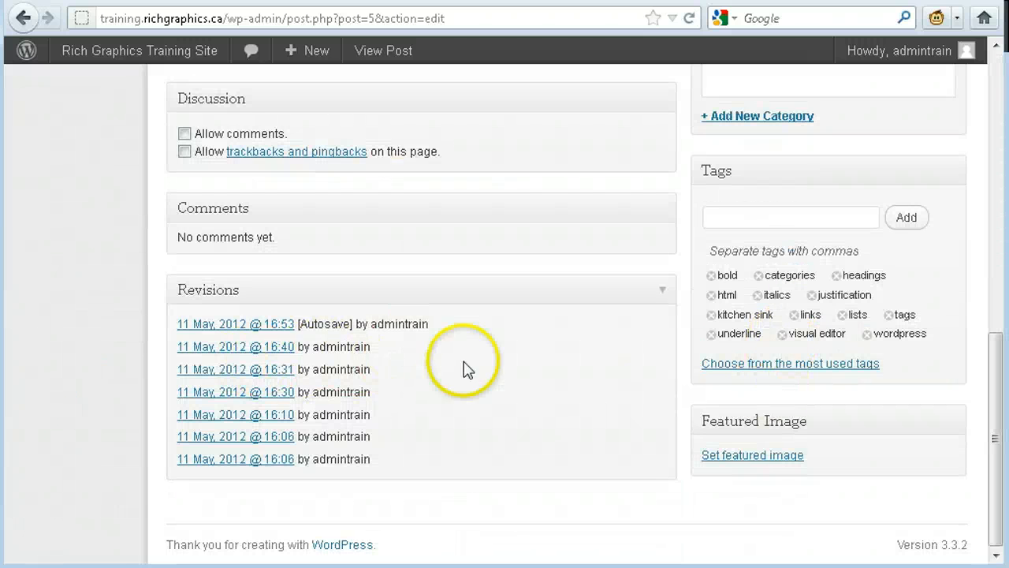
scroll(558, 359, "up", 15)
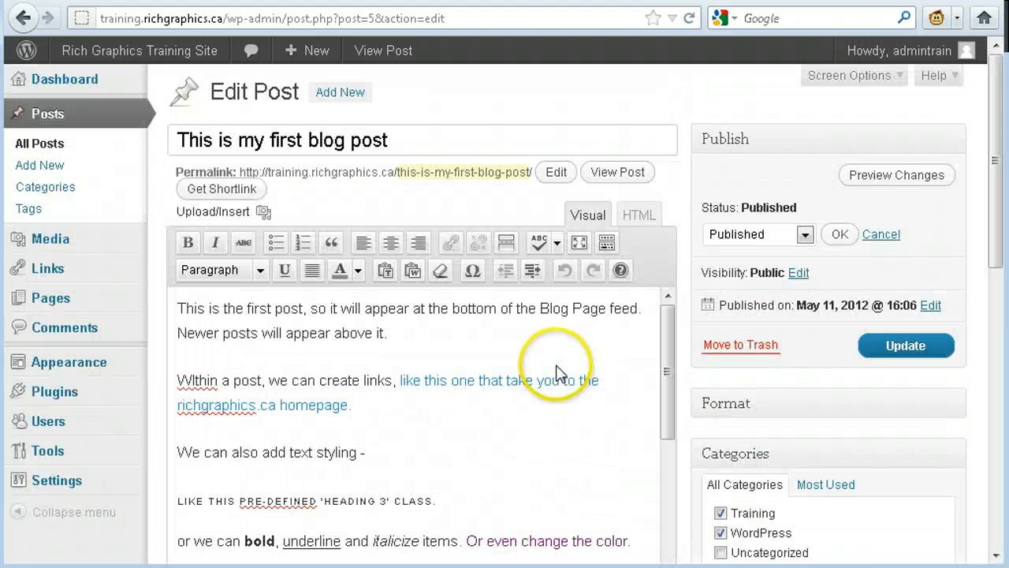
left_click(426, 337)
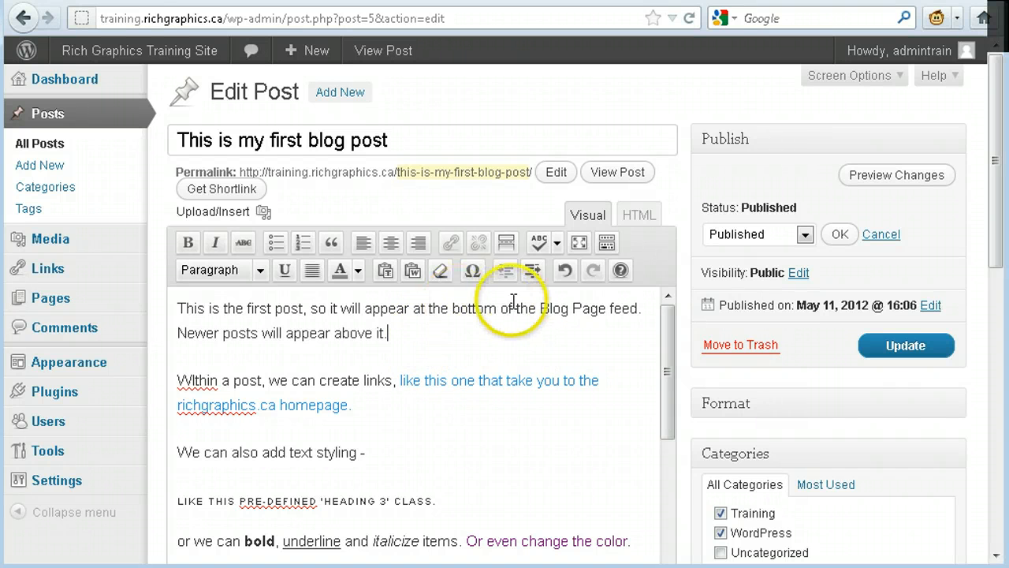
scroll(512, 306, "down", 2)
scroll(499, 361, "up", 2)
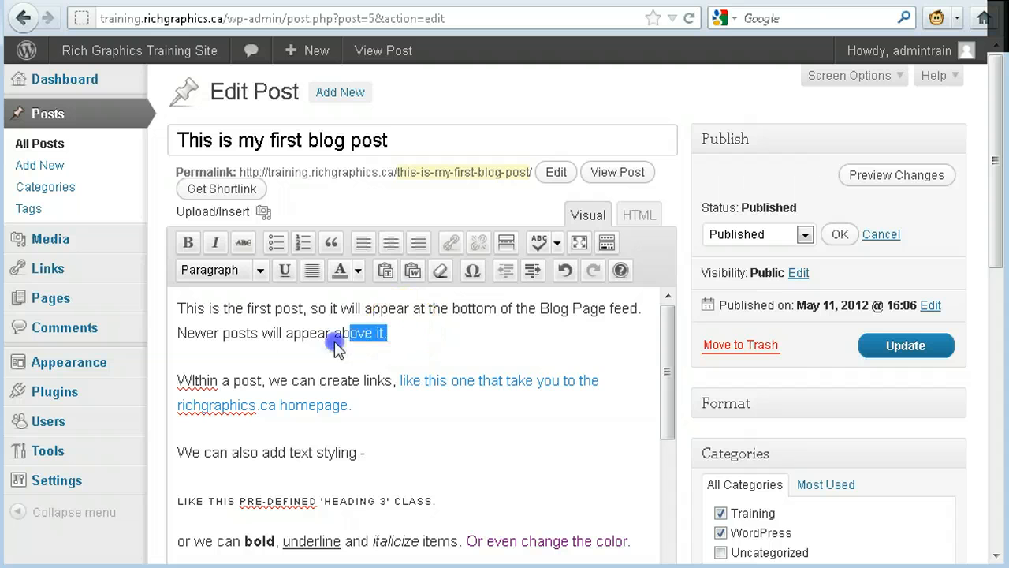
left_click_drag(335, 339, 260, 344)
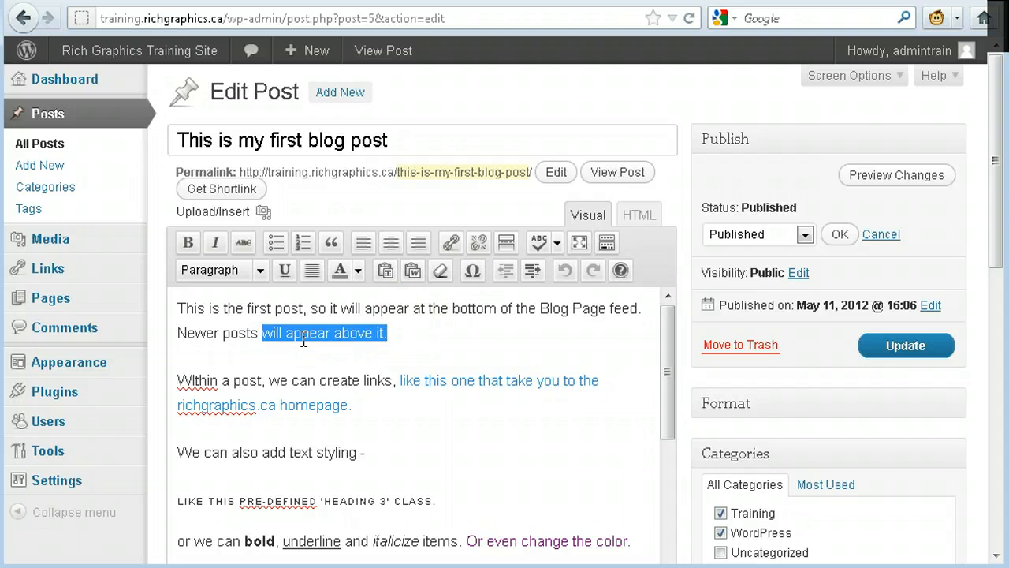
left_click(453, 245)
left_click(489, 257)
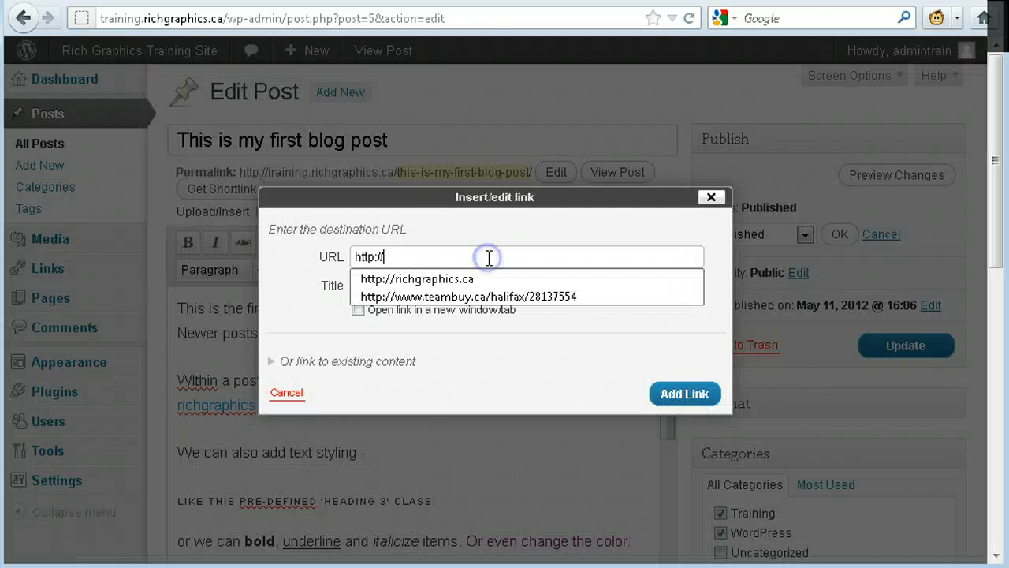
type("richgraphics.ca")
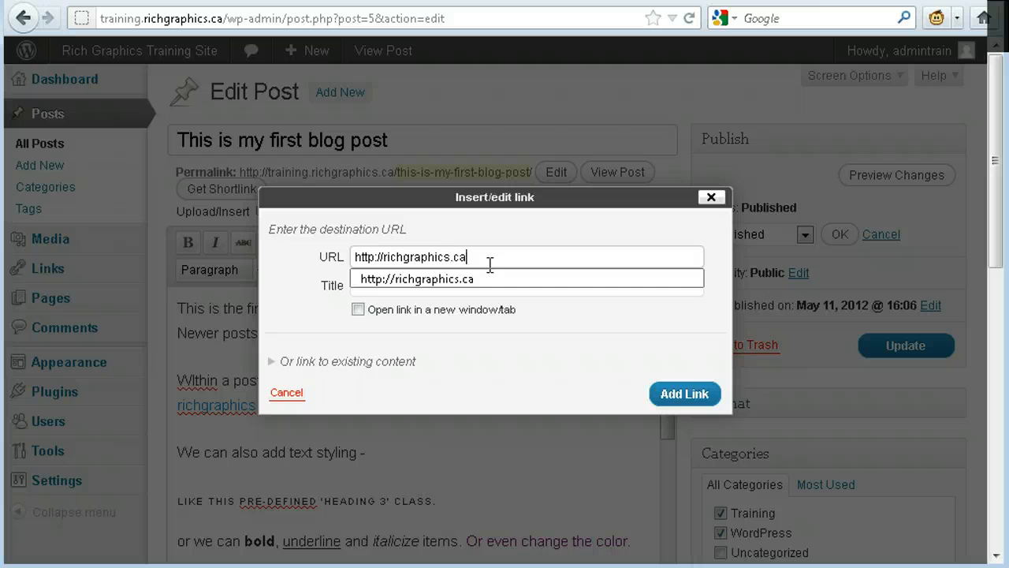
key("Tab")
- Title the link "Visit the Rich Graphics website", make it open in a new window/tab, and add it to the text
left_click(448, 288)
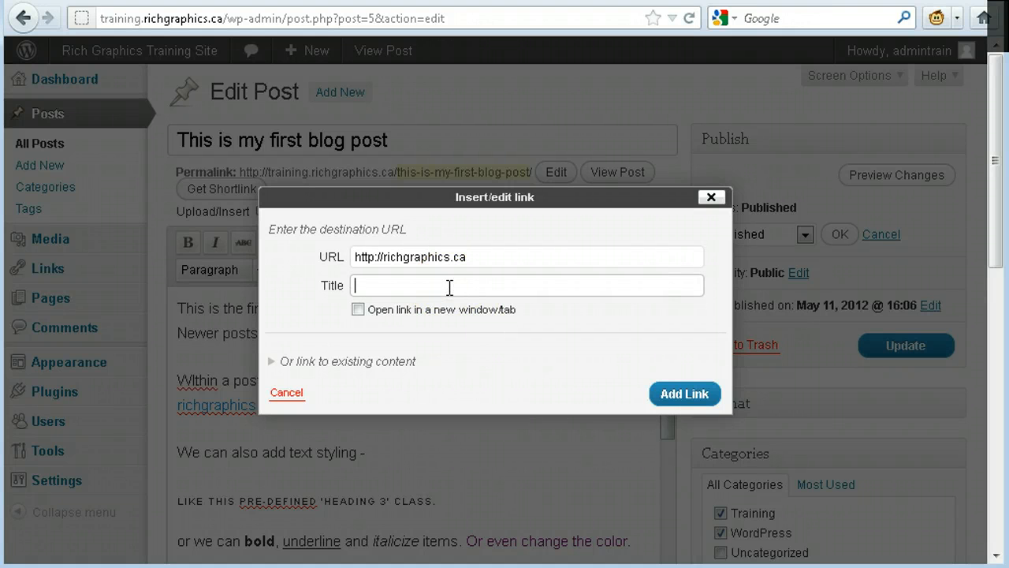
type("Vi")
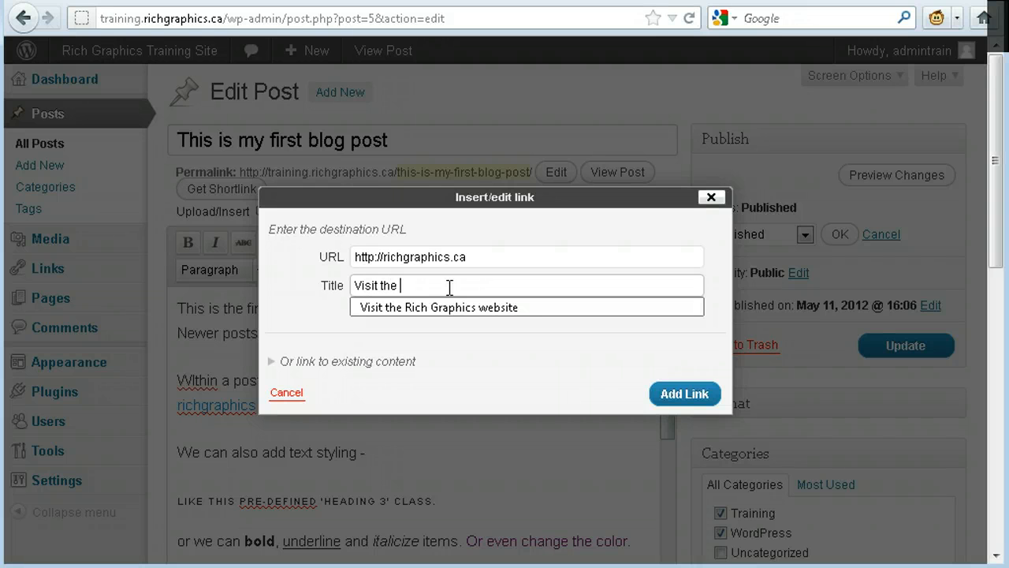
type("sit the")
key("Down")
key("Return")
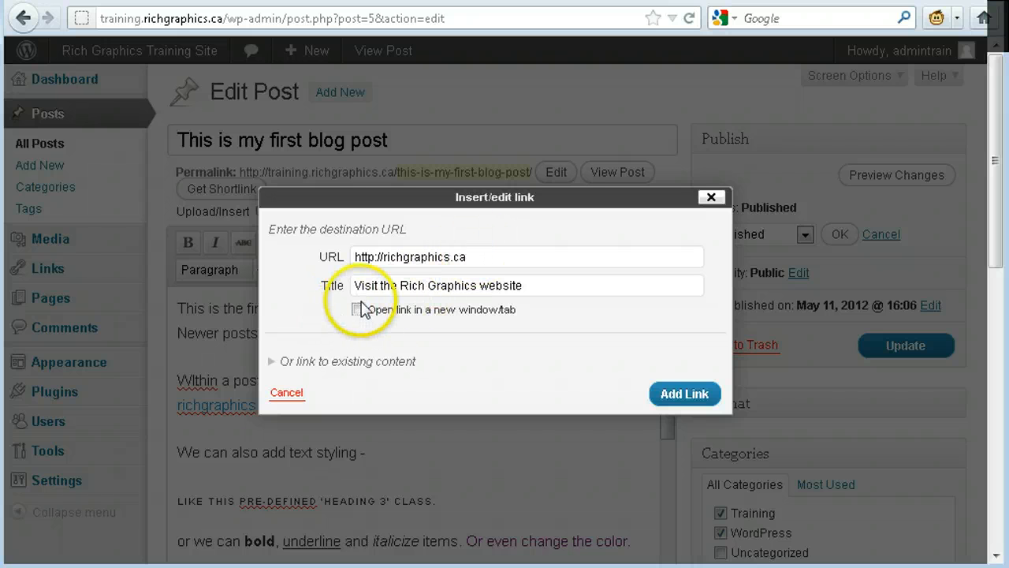
left_click(361, 309)
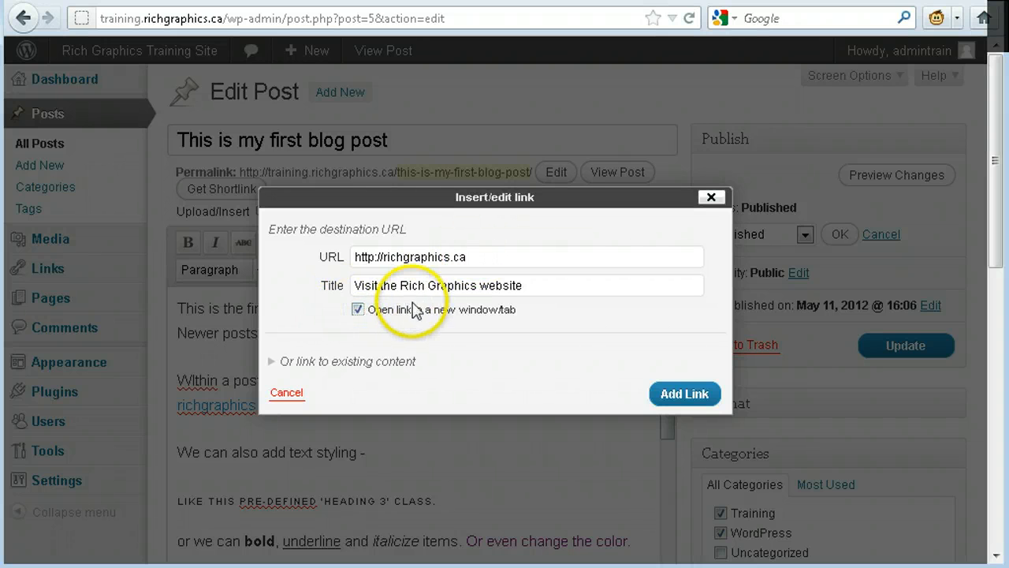
left_click(685, 394)
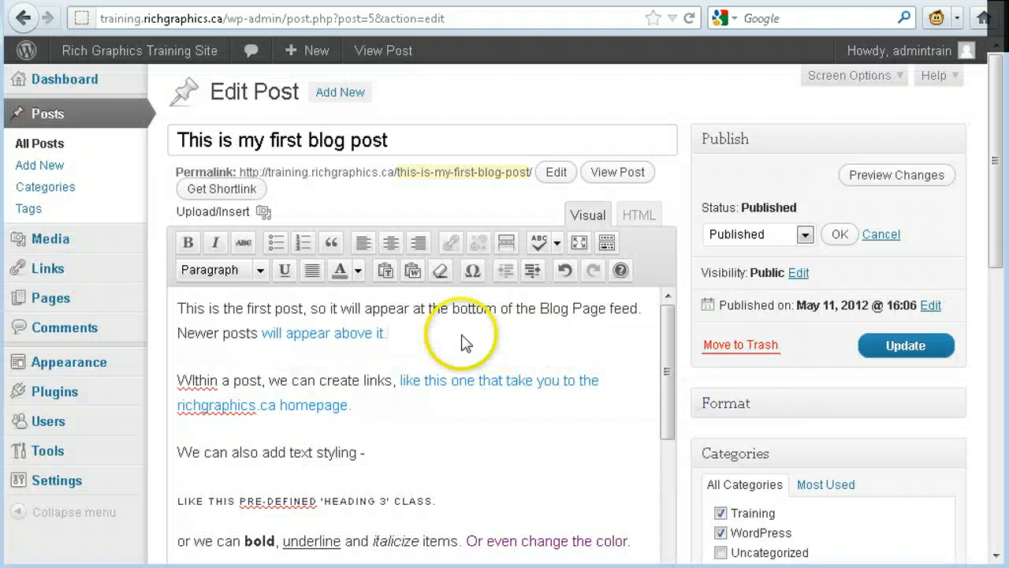
left_click(427, 322)
left_click_drag(429, 330, 249, 332)
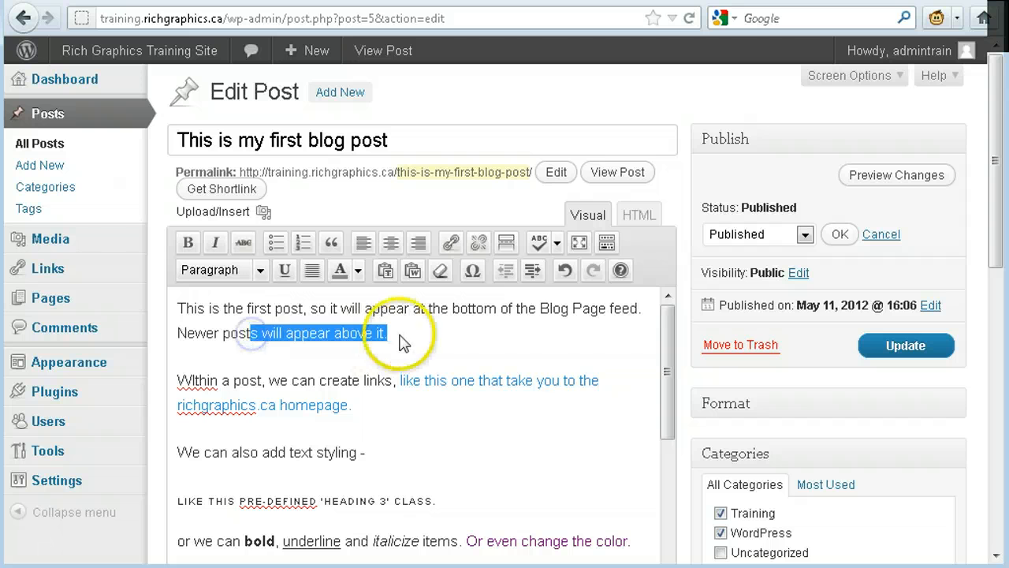
left_click(402, 334)
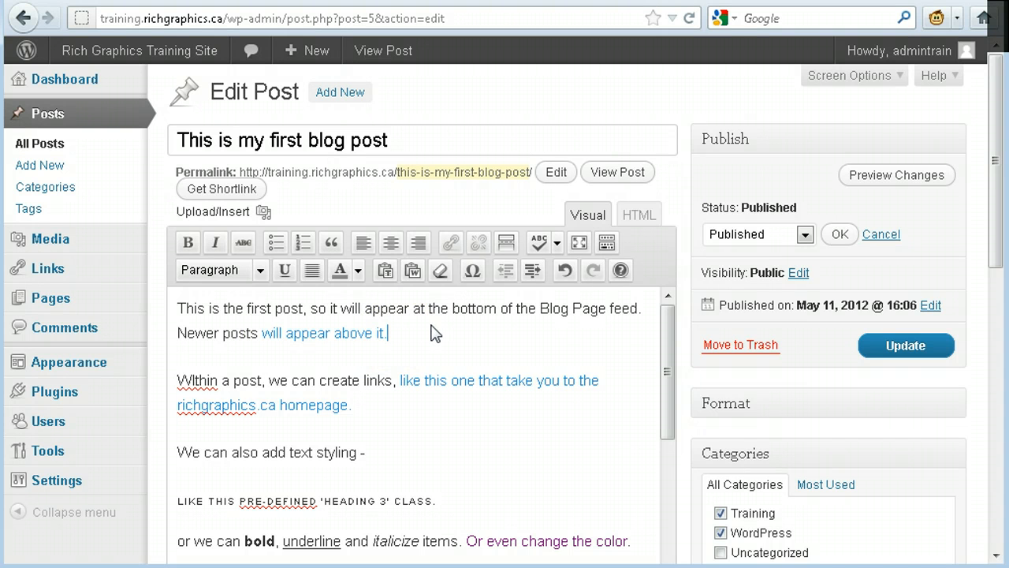
left_click(436, 337)
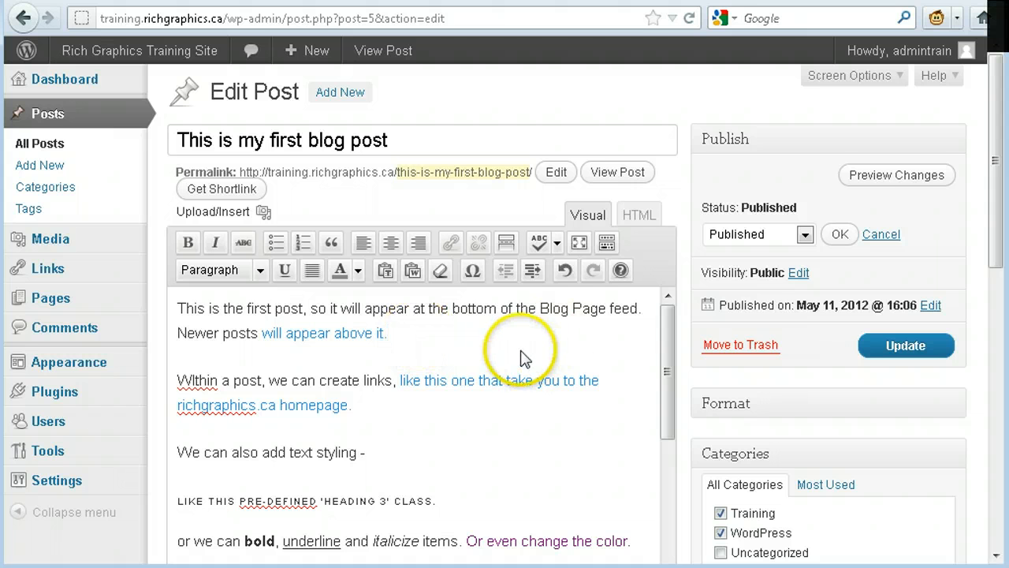
scroll(520, 355, "down", 3)
scroll(450, 344, "up", 3)
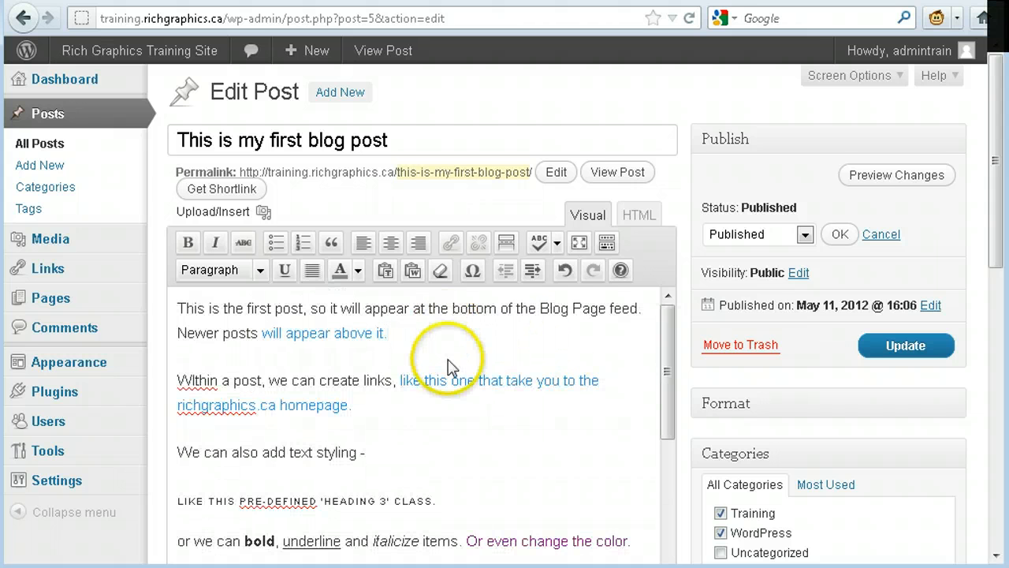
- Change the "like this pre-defined 'Heading 3' class." line to Heading 2, hiding and reshowing the Kitchen Sink row beforehand
left_click(453, 499)
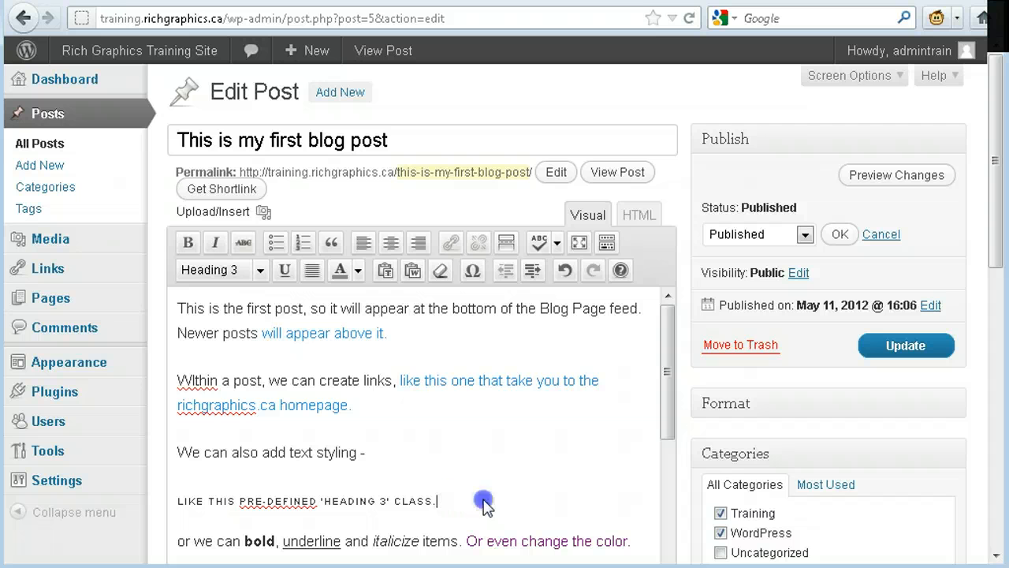
left_click_drag(484, 502, 194, 496)
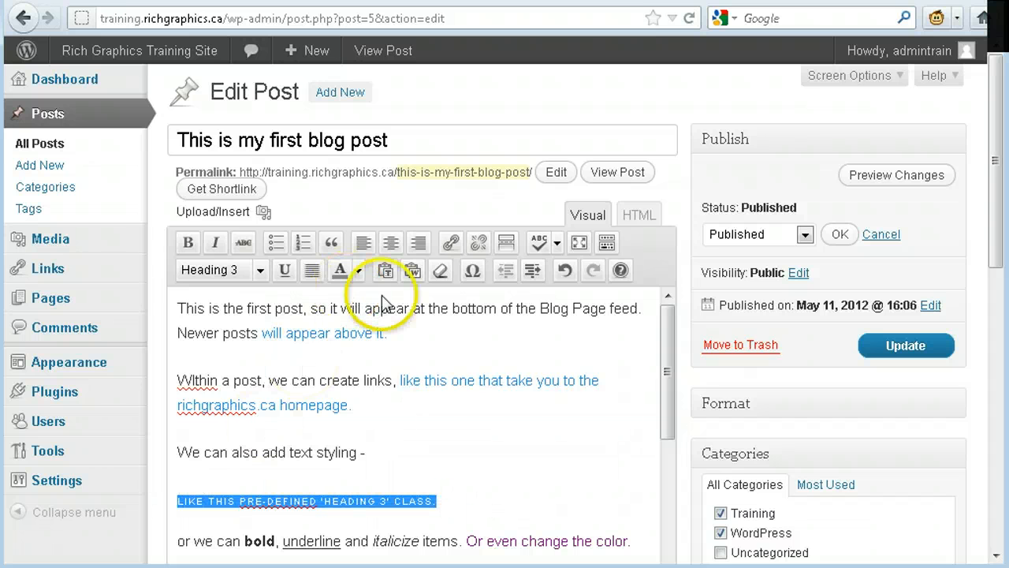
left_click(609, 245)
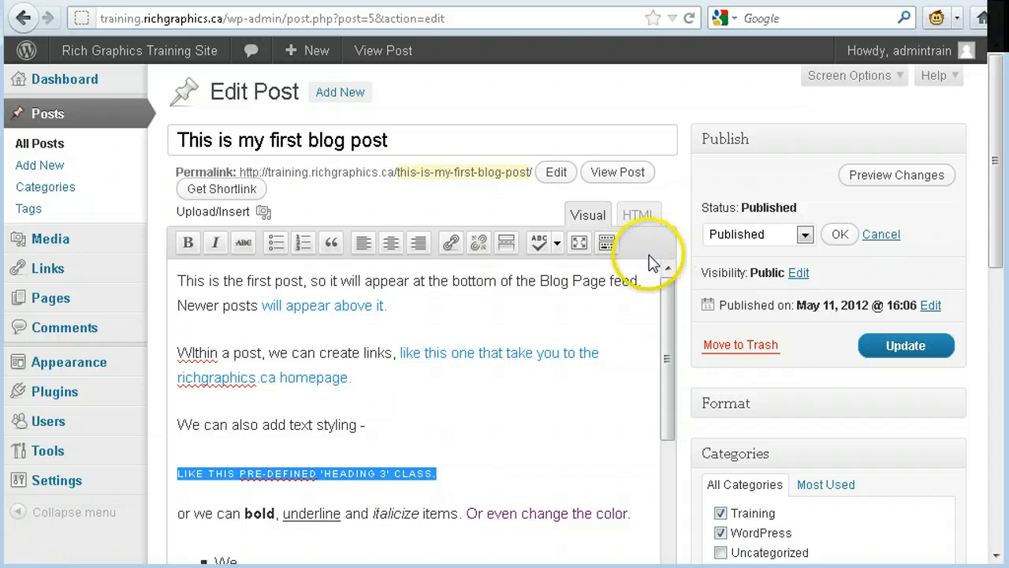
left_click(609, 244)
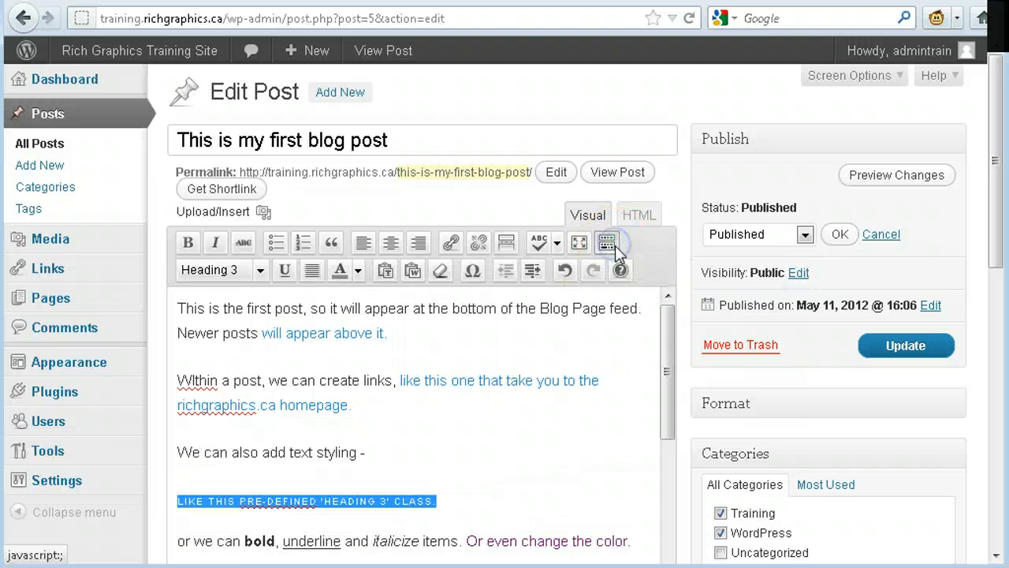
left_click(260, 271)
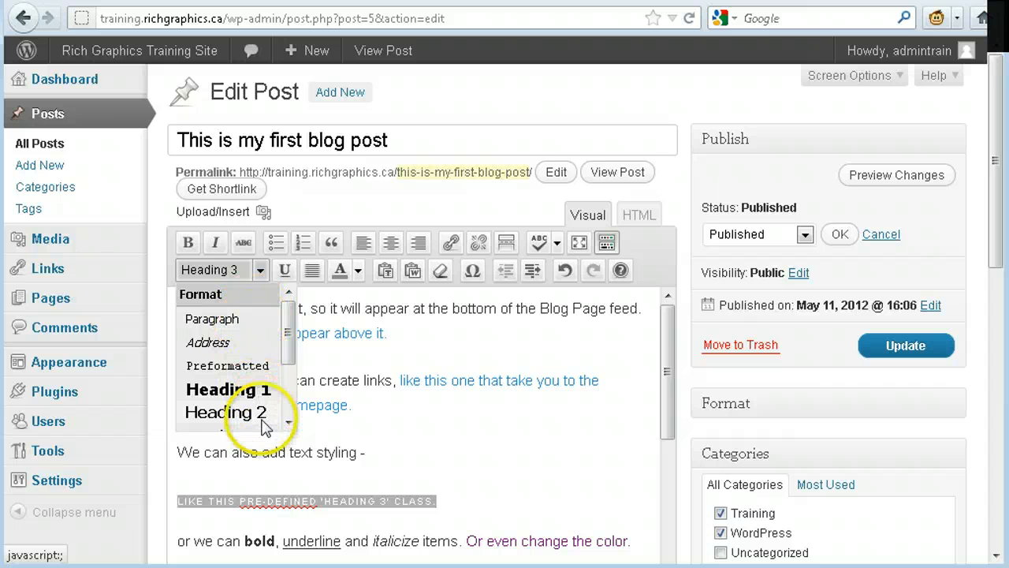
left_click_drag(289, 339, 294, 380)
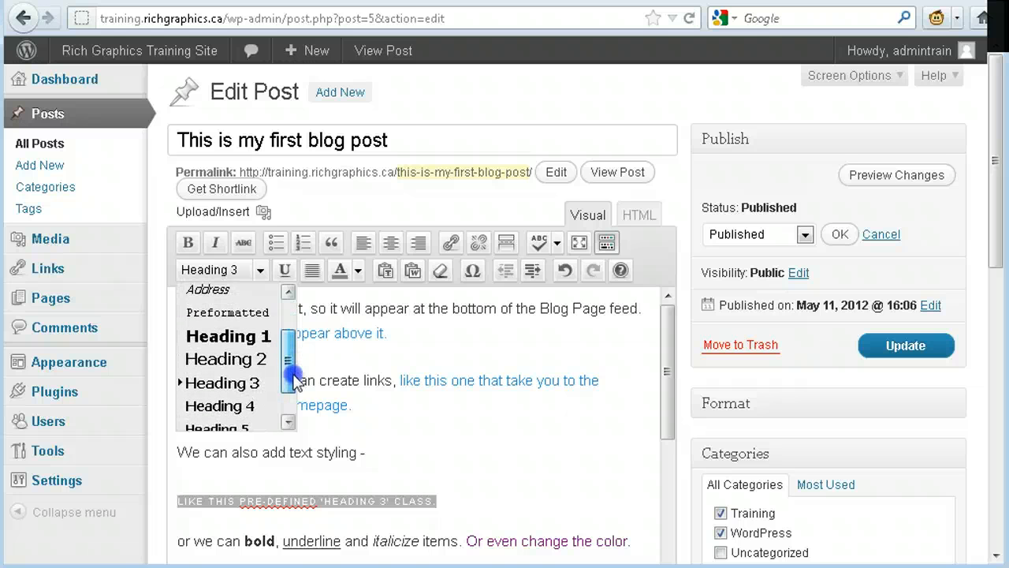
left_click(227, 359)
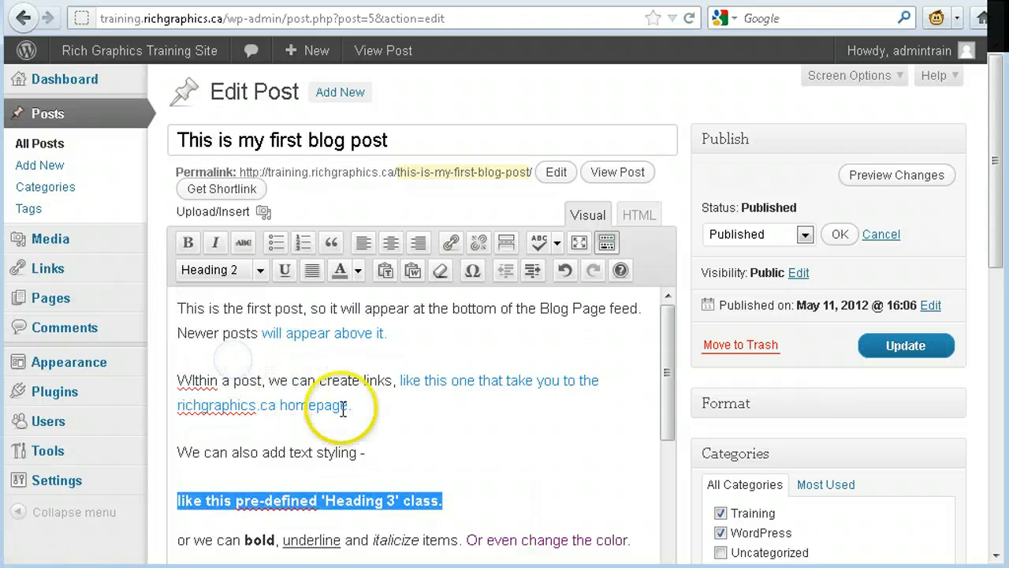
left_click(471, 505)
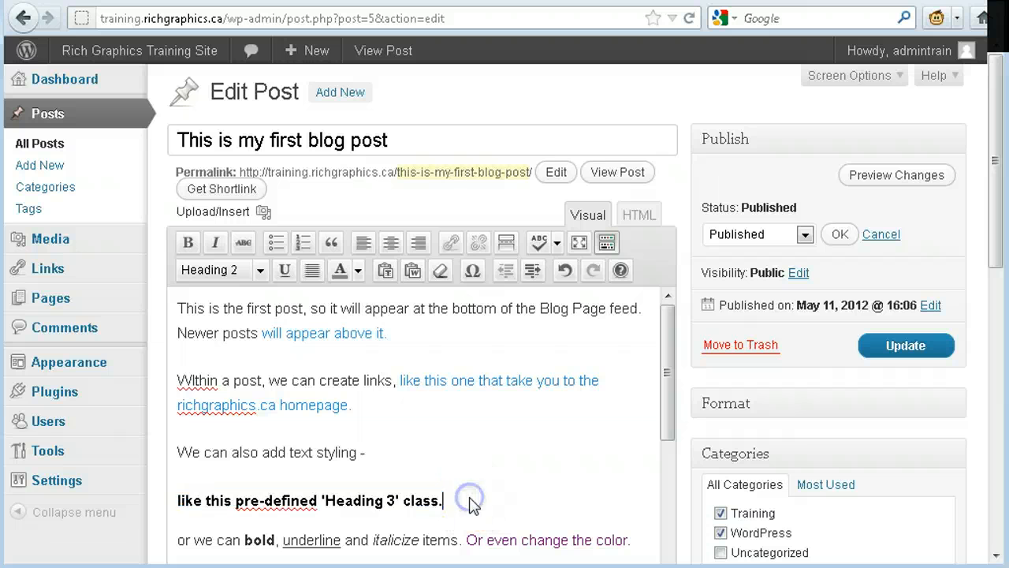
- Check the heading choices in the text format list and place the cursor in the post's bulleted list
left_click(260, 271)
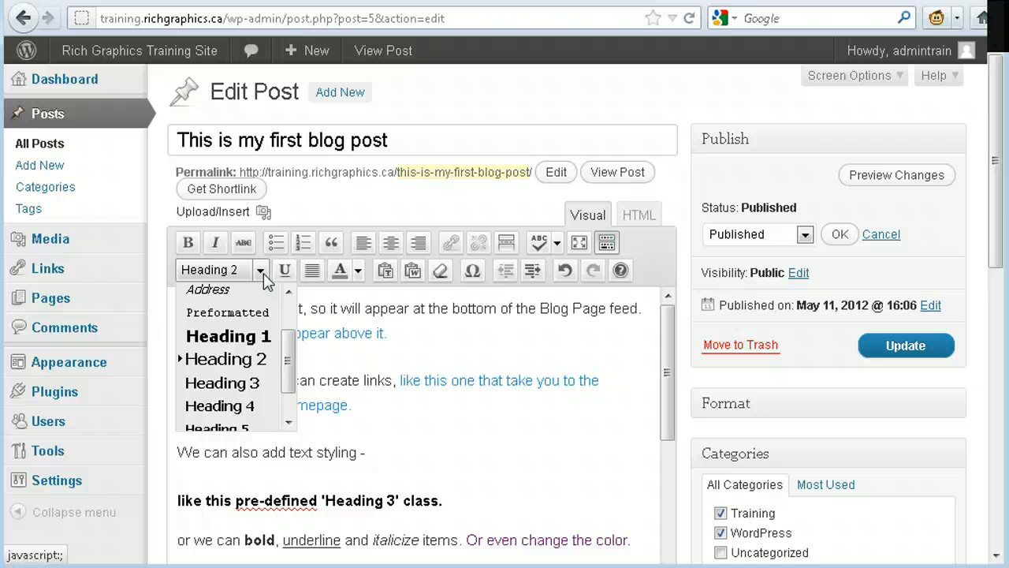
left_click(261, 271)
left_click(260, 272)
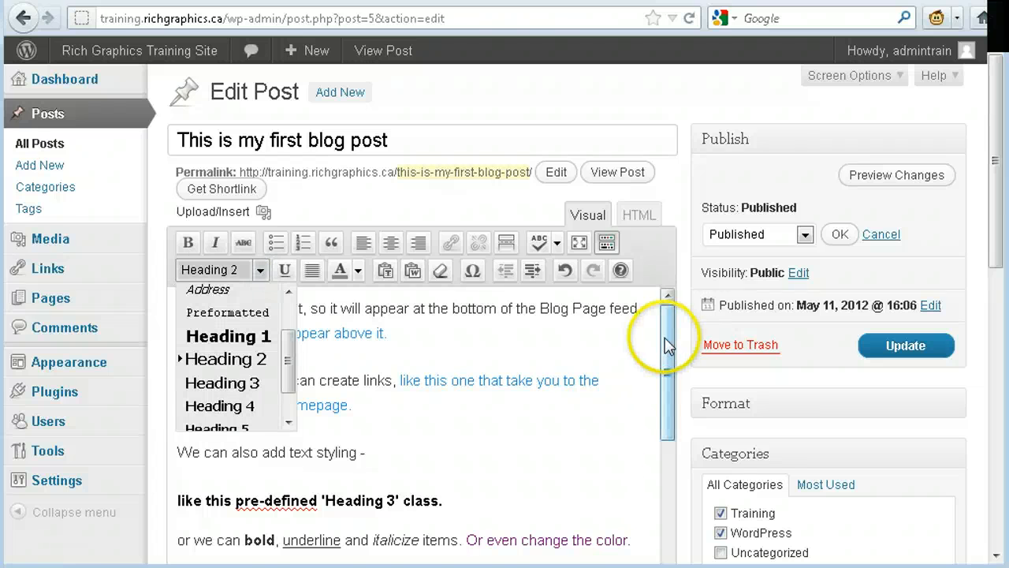
scroll(601, 331, "down", 3)
scroll(601, 331, "down", 3)
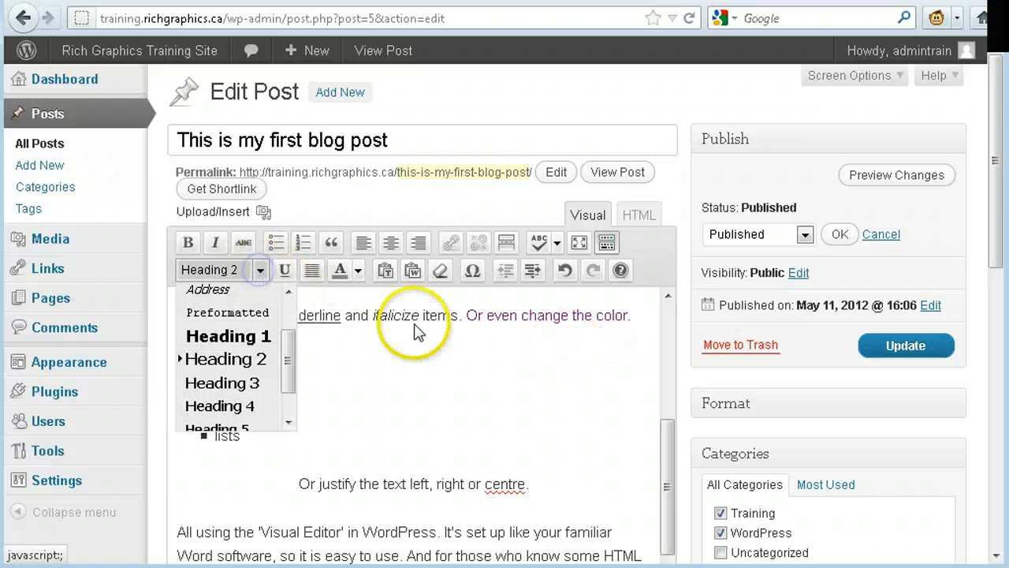
left_click(263, 360)
left_click(381, 361)
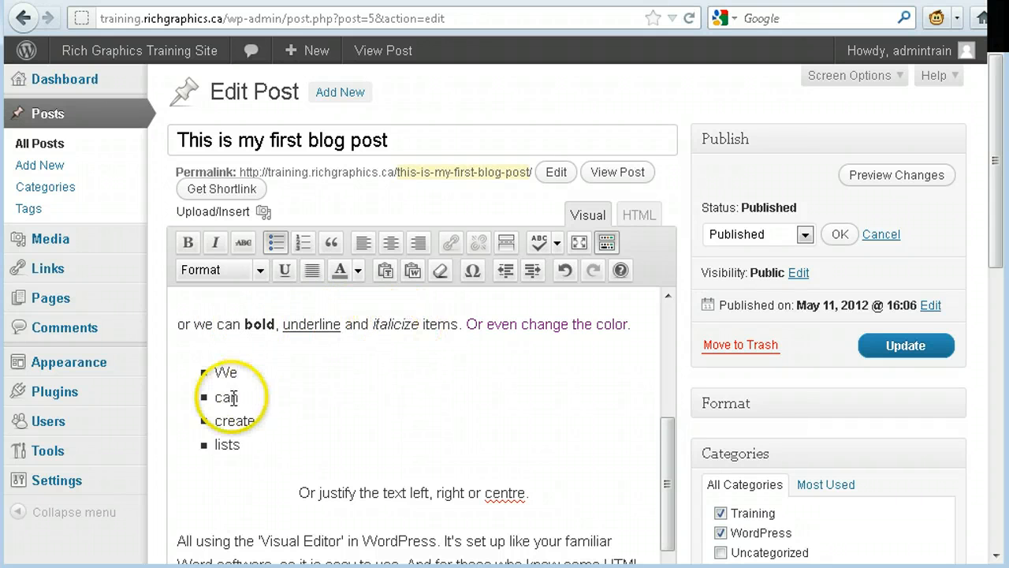
- Make the list item "We" bold, "can" italic and "create" underlined
left_click(228, 370)
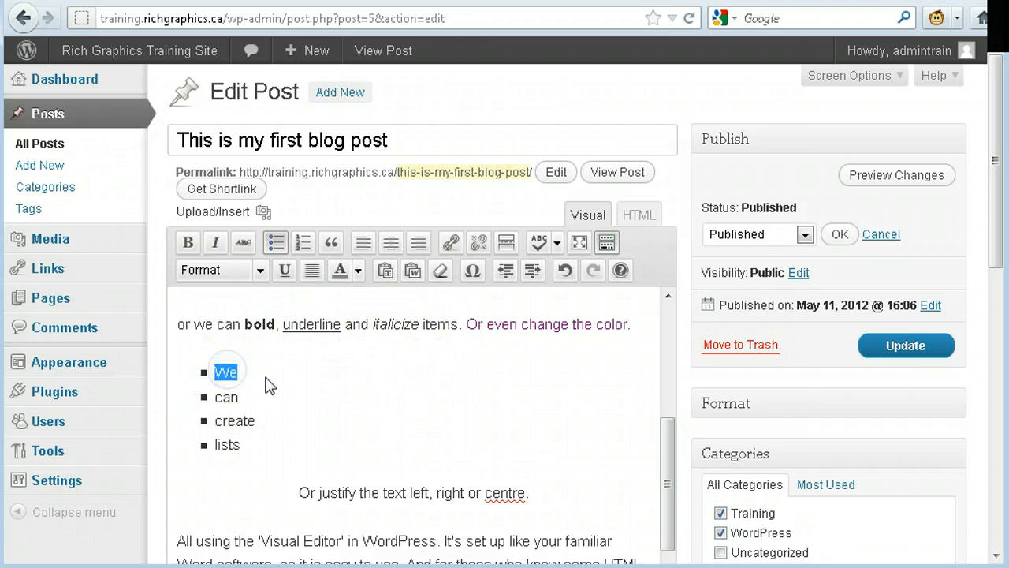
left_click(187, 242)
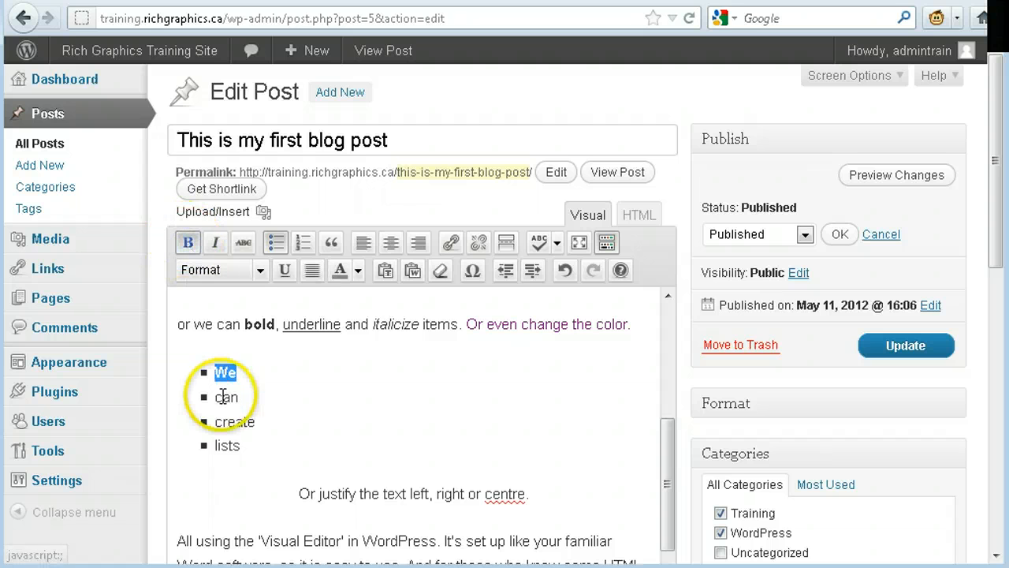
left_click(213, 245)
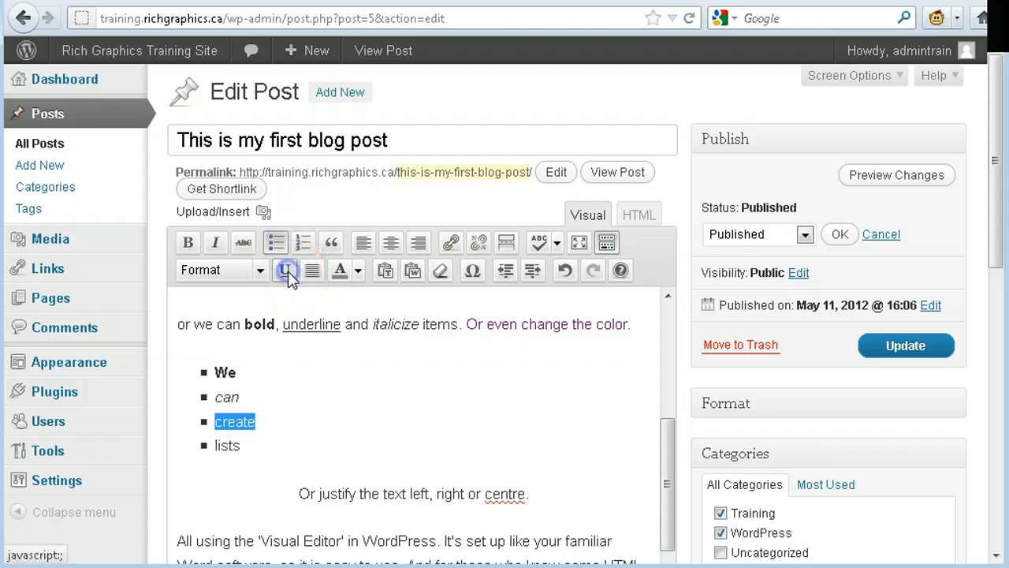
left_click(286, 270)
- Select the four items of the bulleted list, from "We" to "lists"
left_click(239, 398)
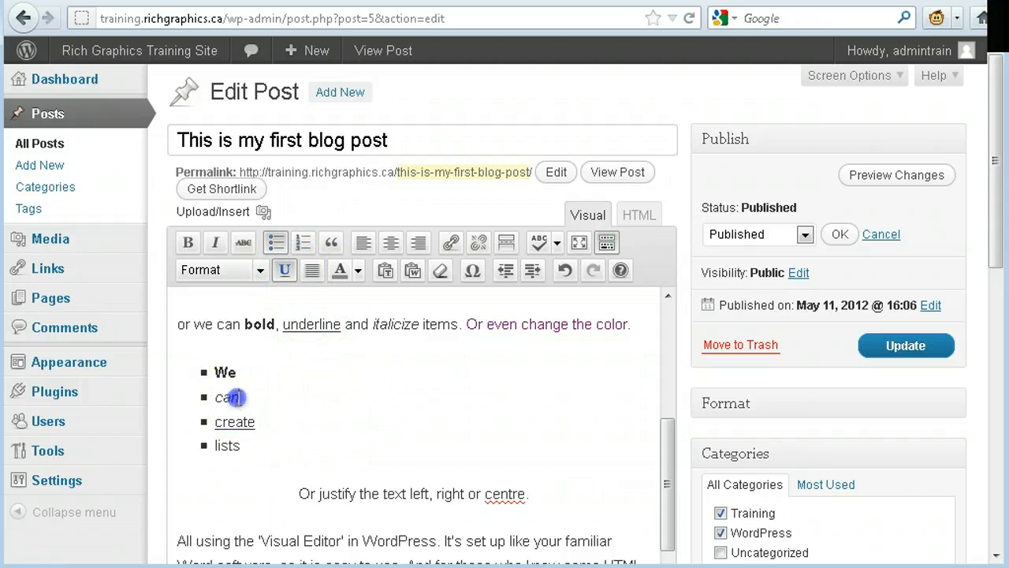
left_click(237, 371)
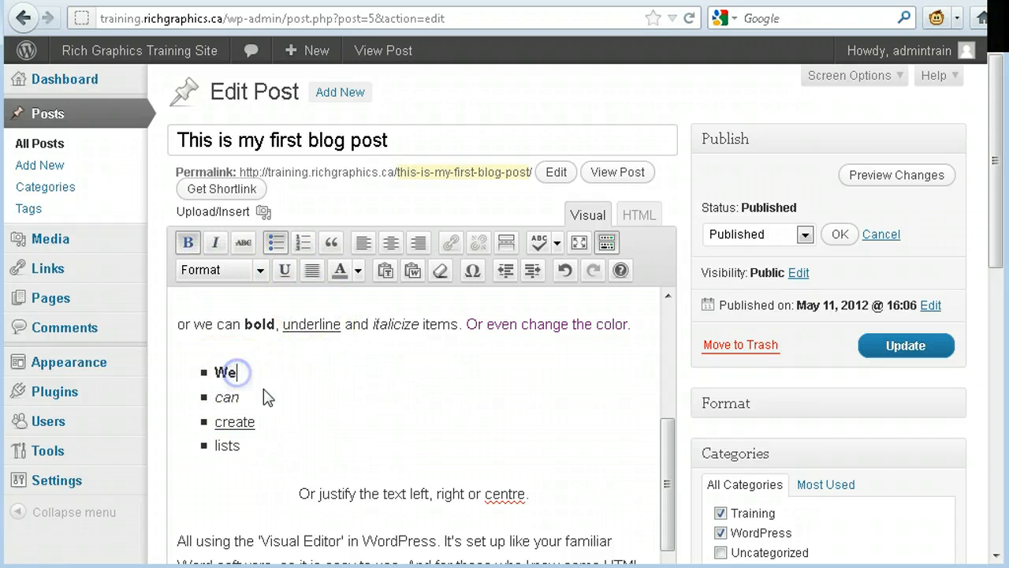
left_click_drag(272, 443, 229, 420)
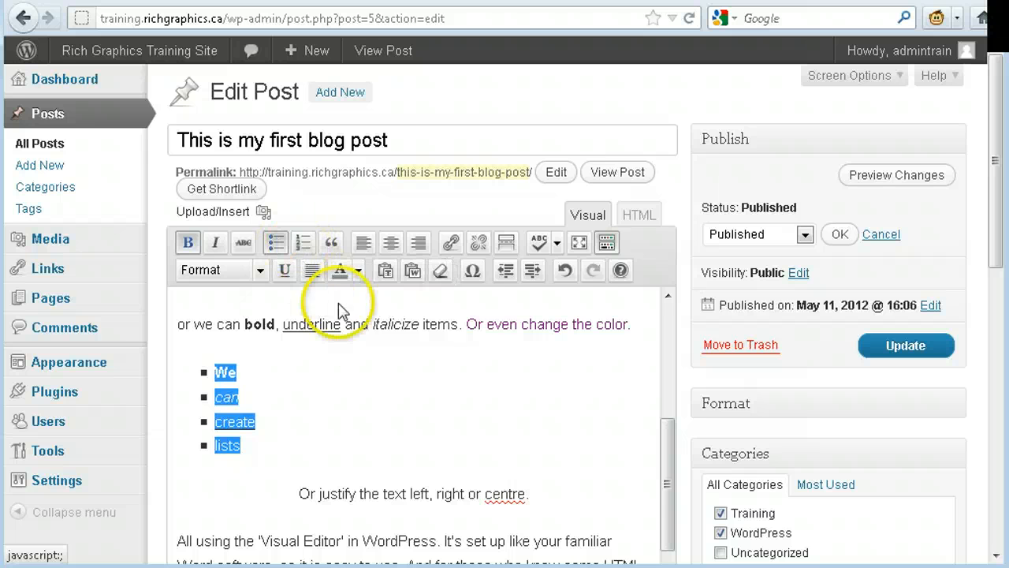
scroll(379, 352, "down", 2)
scroll(523, 361, "up", 3)
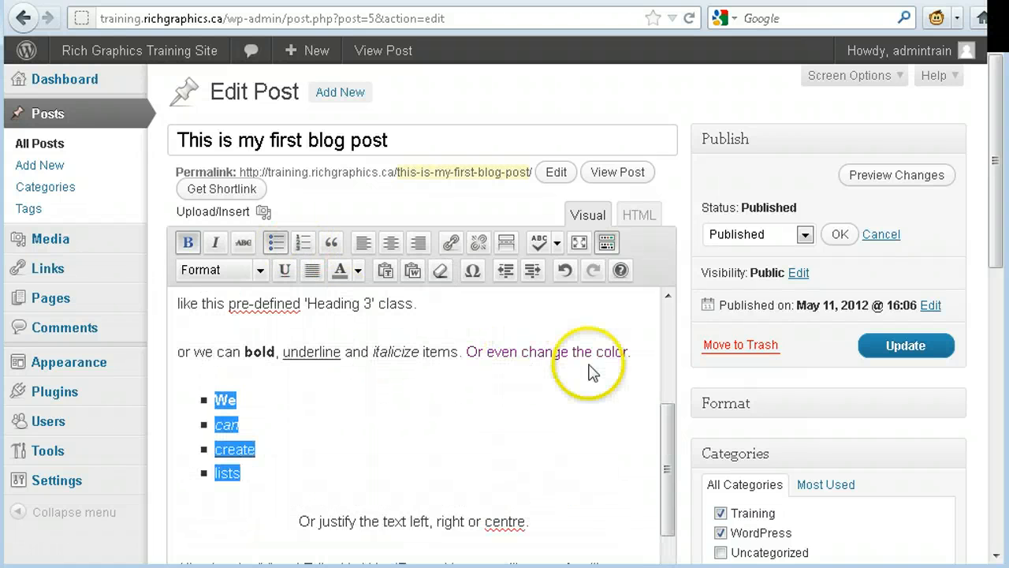
- Color the text from "italicize" through "Or even change the color." navy blue (#000080)
left_click_drag(646, 354, 508, 364)
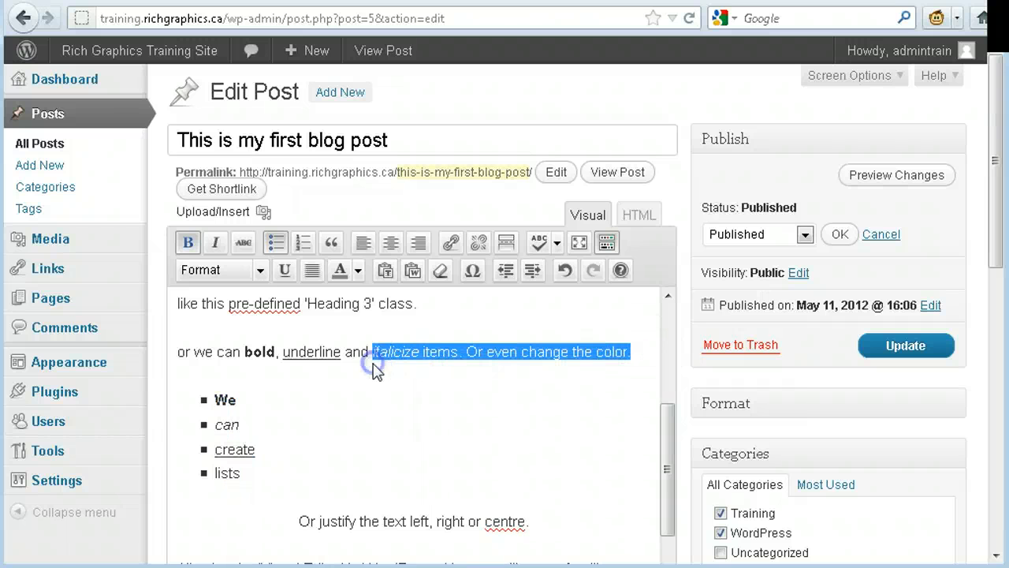
left_click(357, 271)
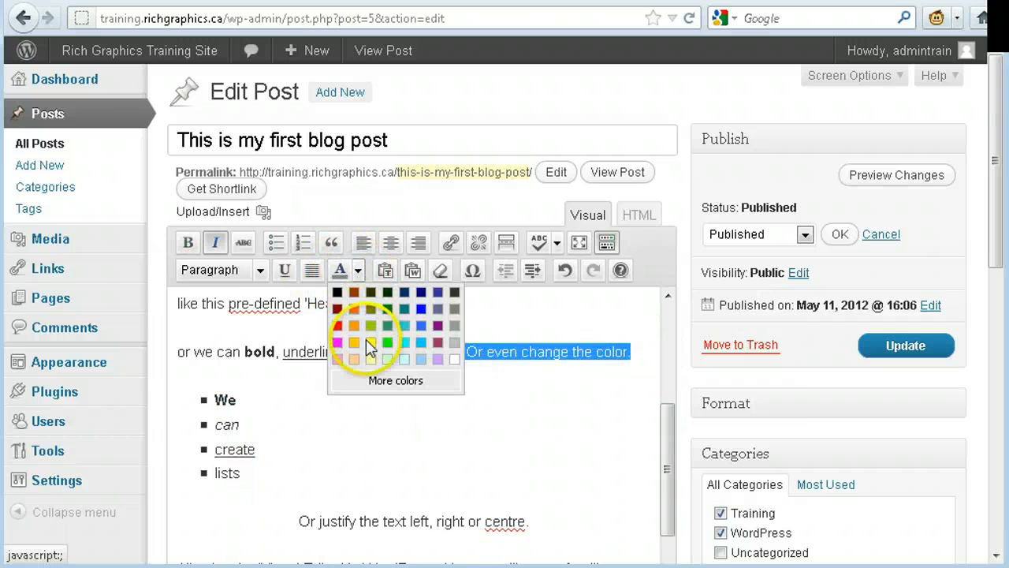
left_click(424, 297)
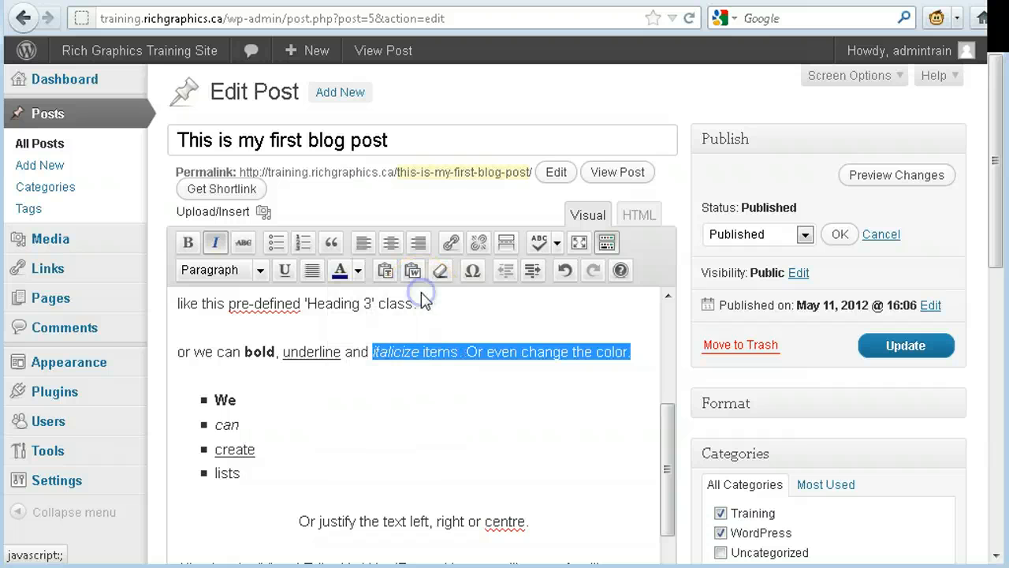
left_click(445, 392)
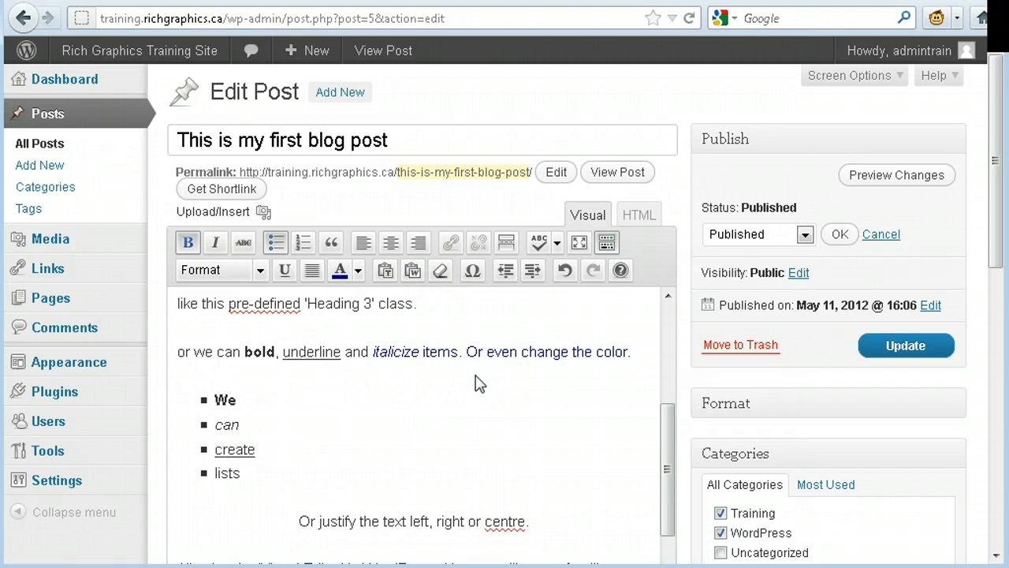
- Try left and centre alignment on the line "Or justify the text left, right or centre.", finishing with right alignment
scroll(479, 384, "down", 3)
triple_click(418, 409)
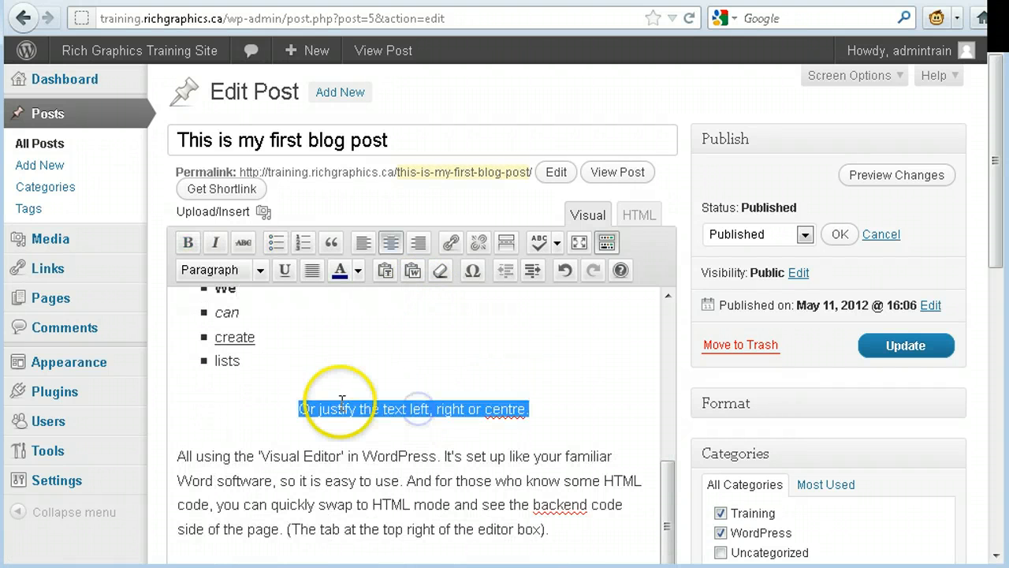
left_click(421, 245)
left_click(417, 248)
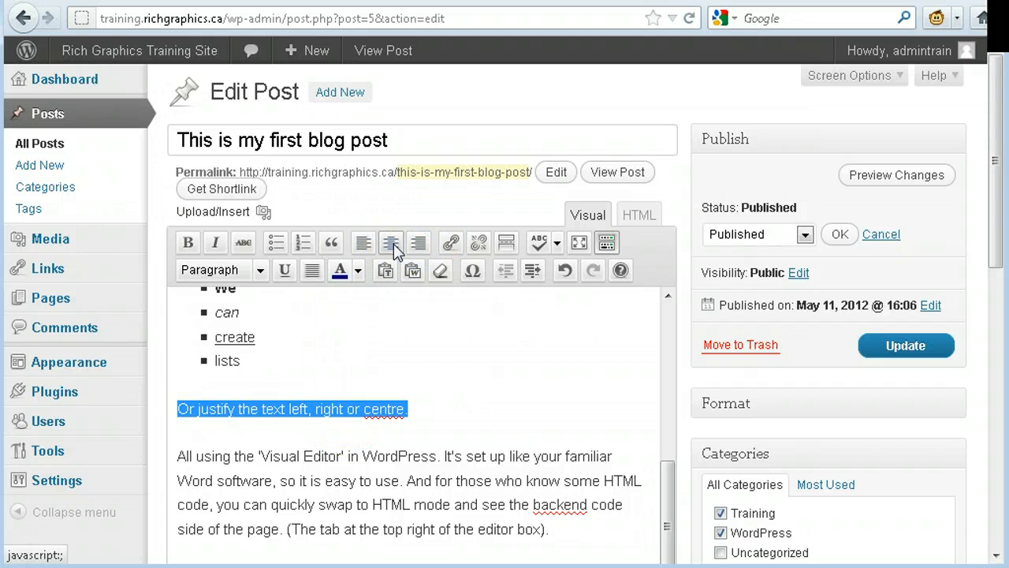
left_click(391, 247)
left_click(420, 246)
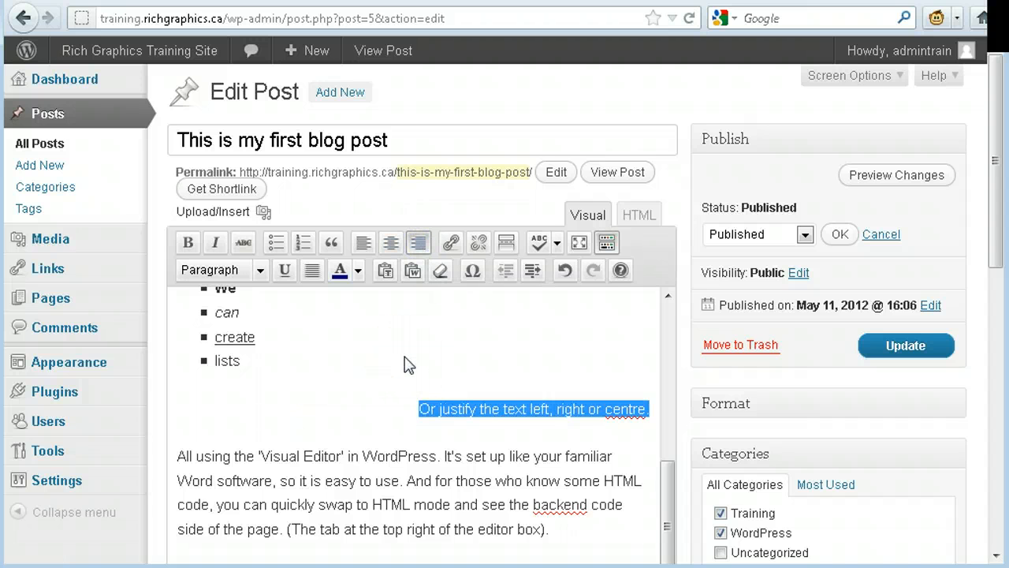
left_click(412, 146)
- Show the post in HTML mode, examine its link, styling and list markup, and return to the visual editor
scroll(488, 371, "down", 5)
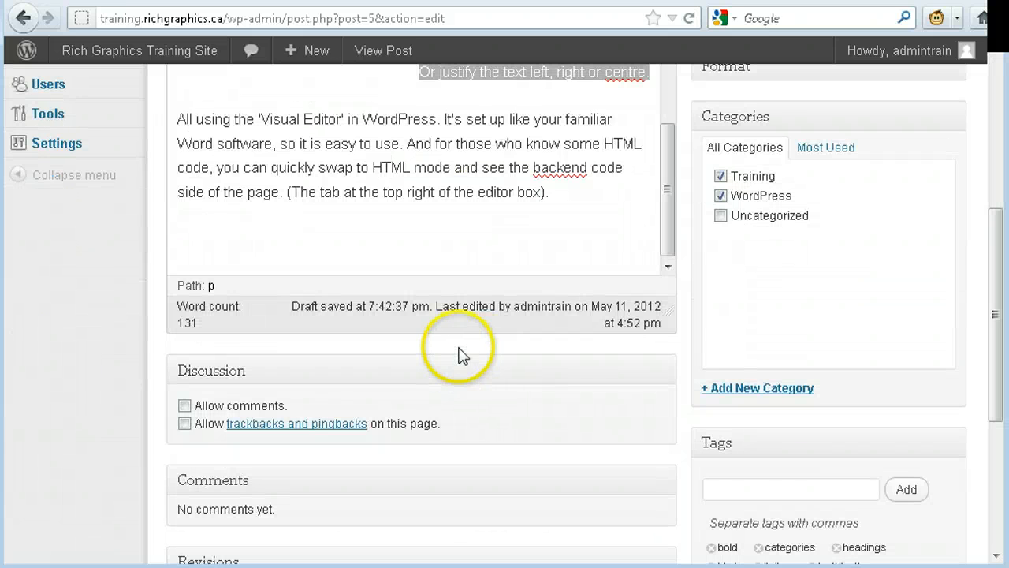
scroll(473, 358, "up", 5)
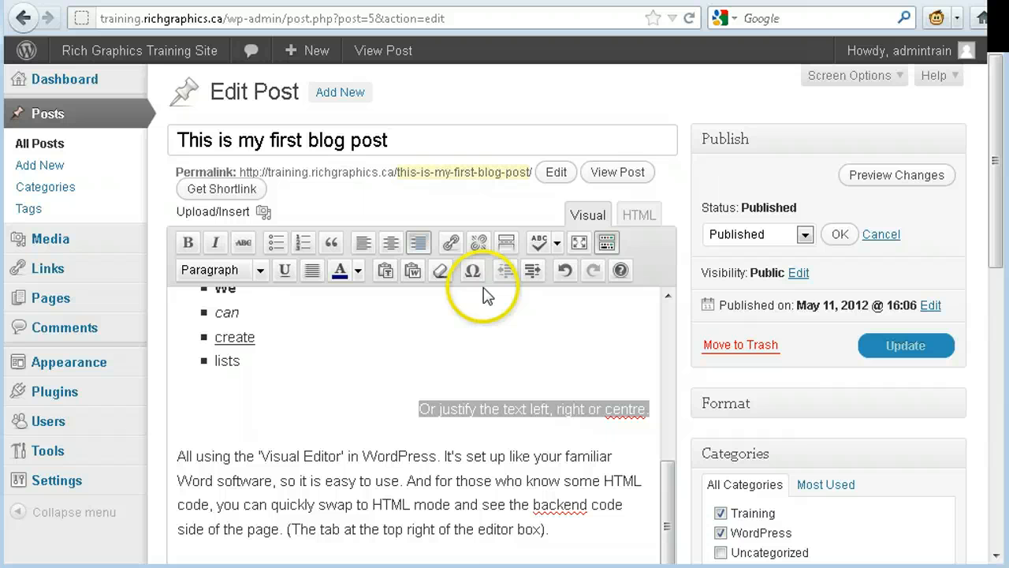
left_click(640, 218)
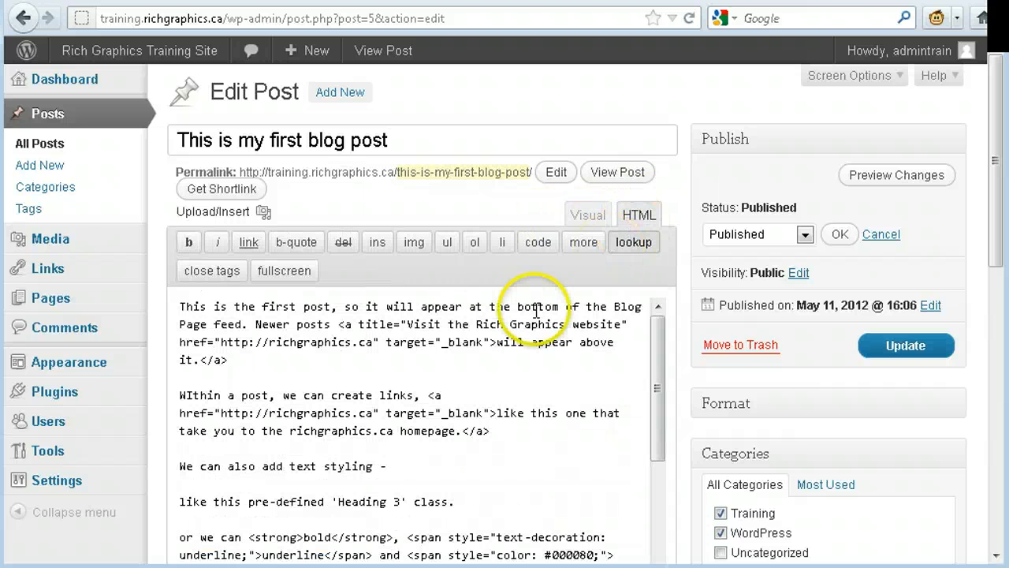
scroll(425, 381, "down", 3)
scroll(423, 383, "down", 3)
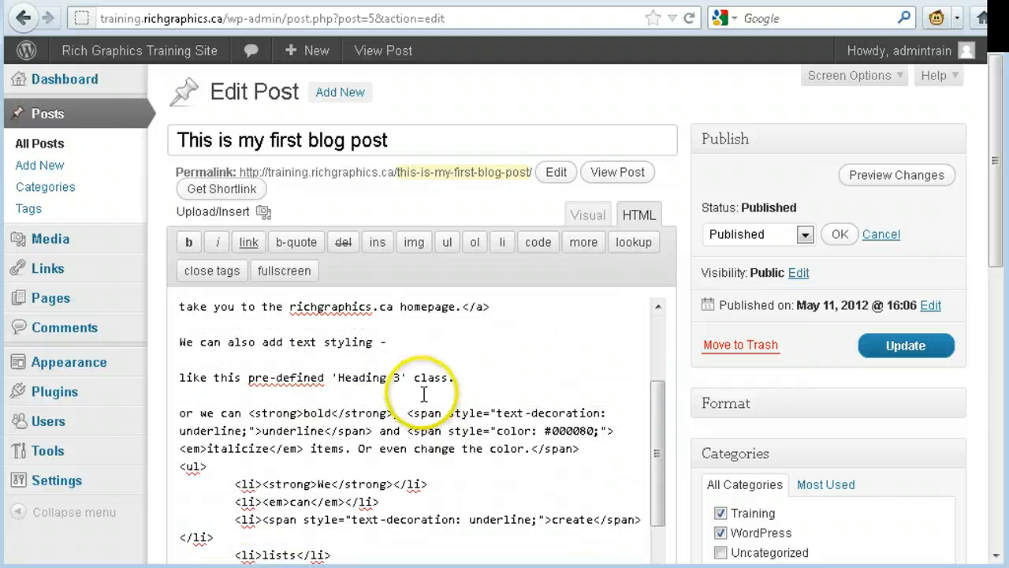
scroll(428, 438, "down", 3)
scroll(465, 395, "up", 5)
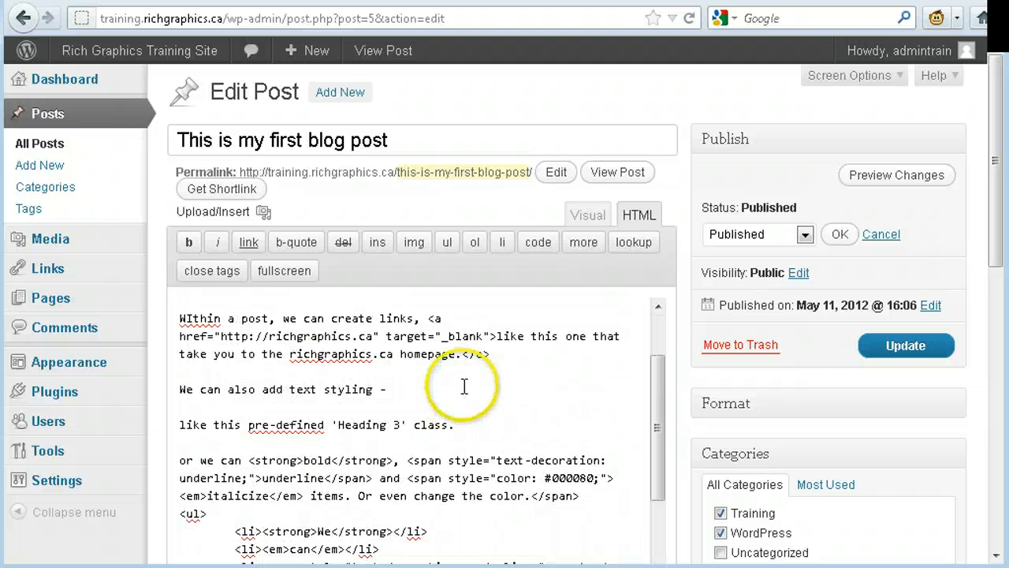
left_click(589, 216)
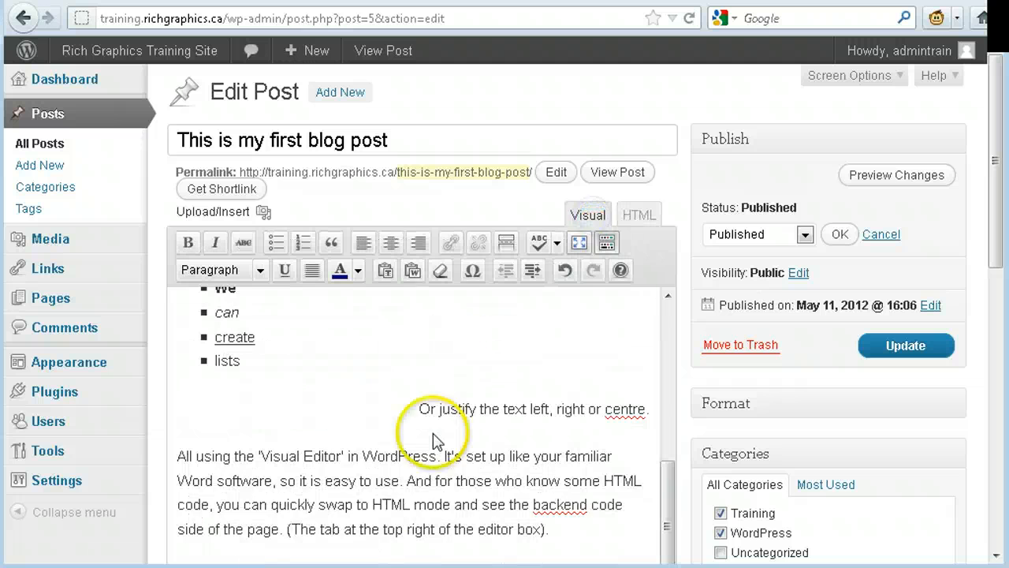
- Compare the beginning of the post in visual and HTML mode, ending in the visual editor
left_click(439, 350)
scroll(457, 379, "up", 5)
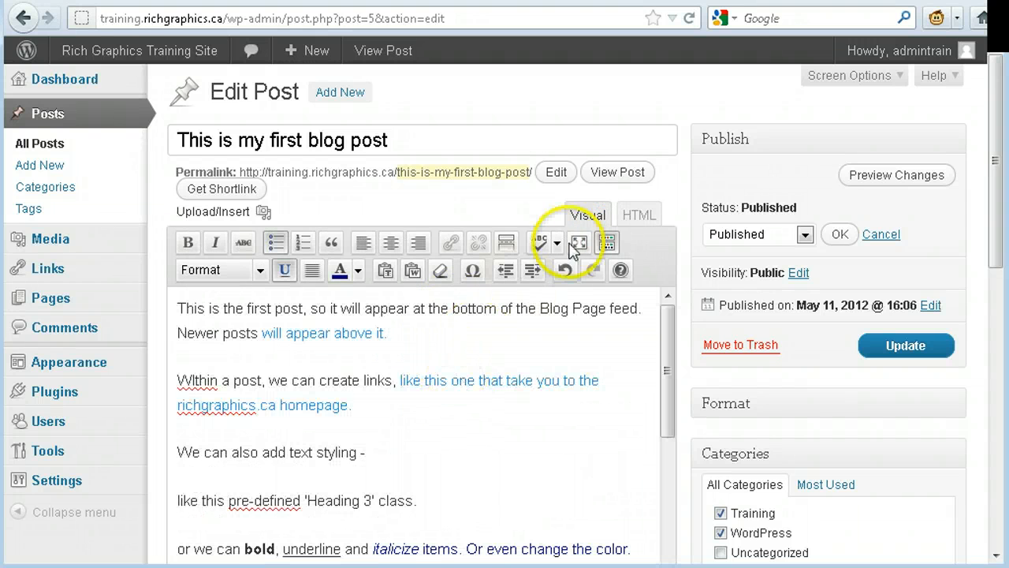
left_click(639, 216)
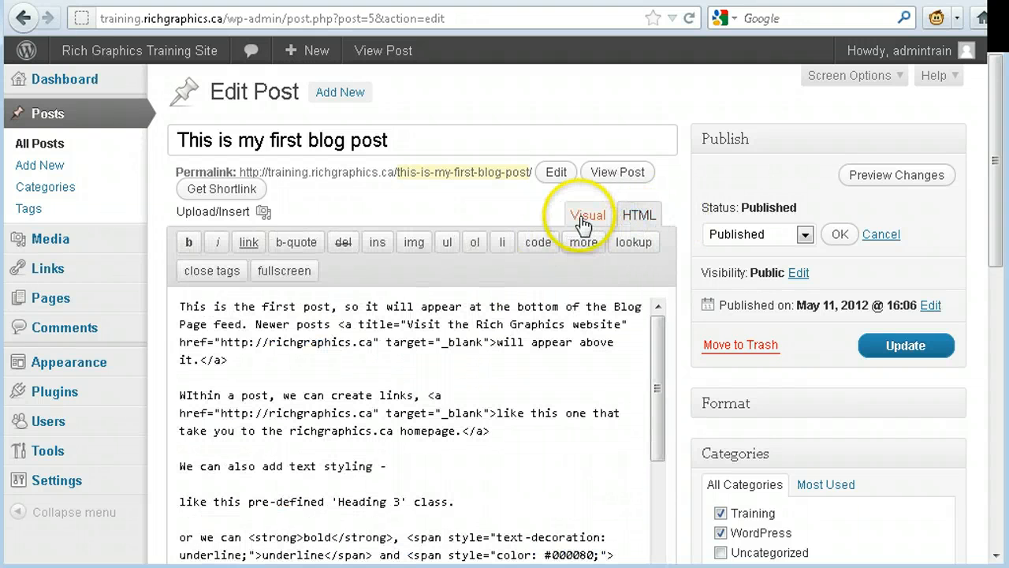
left_click(583, 214)
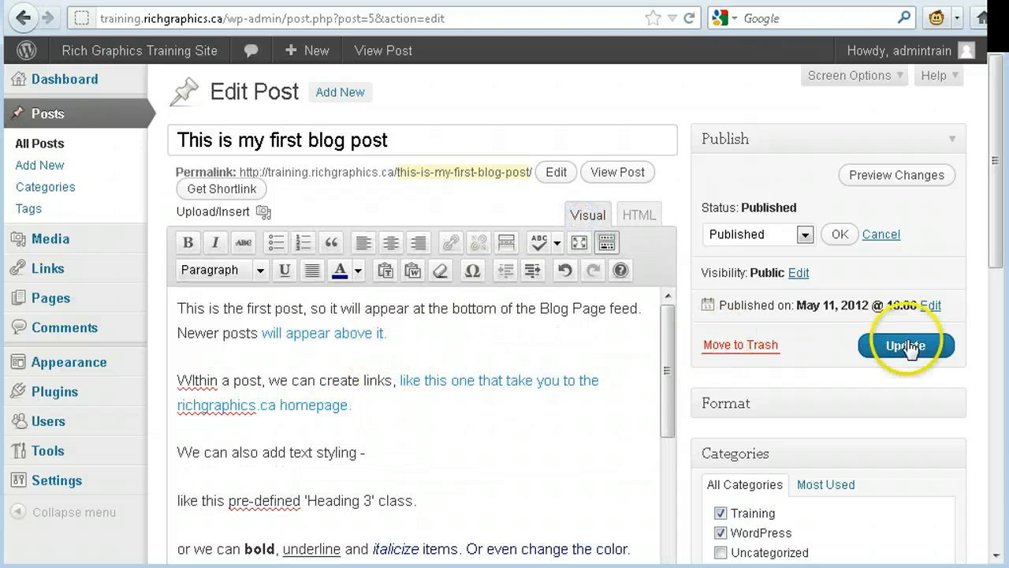
- Leave the post without saving and open "This is the second blog post" from the list of all posts
left_click(64, 151)
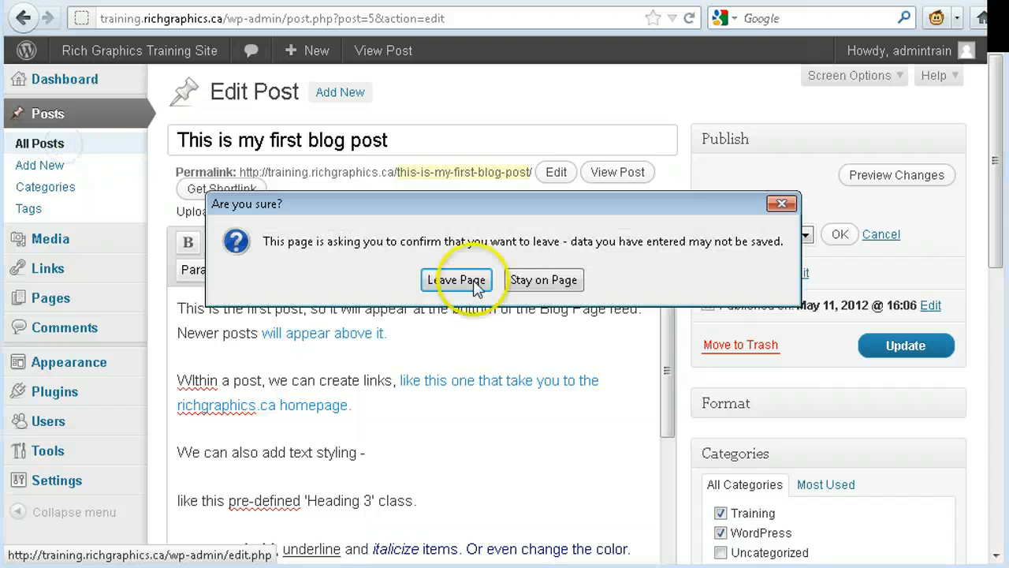
left_click(452, 276)
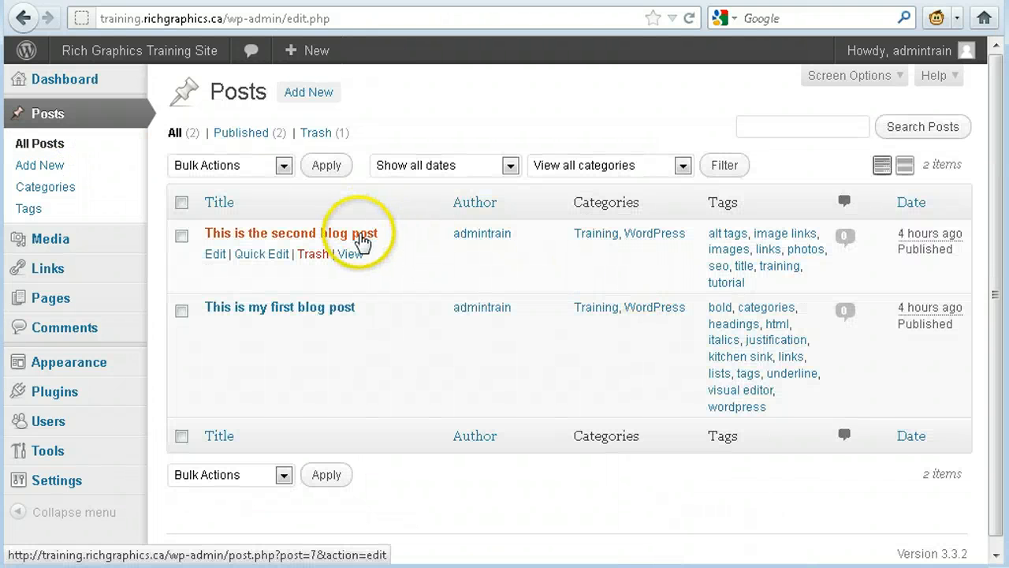
left_click(362, 236)
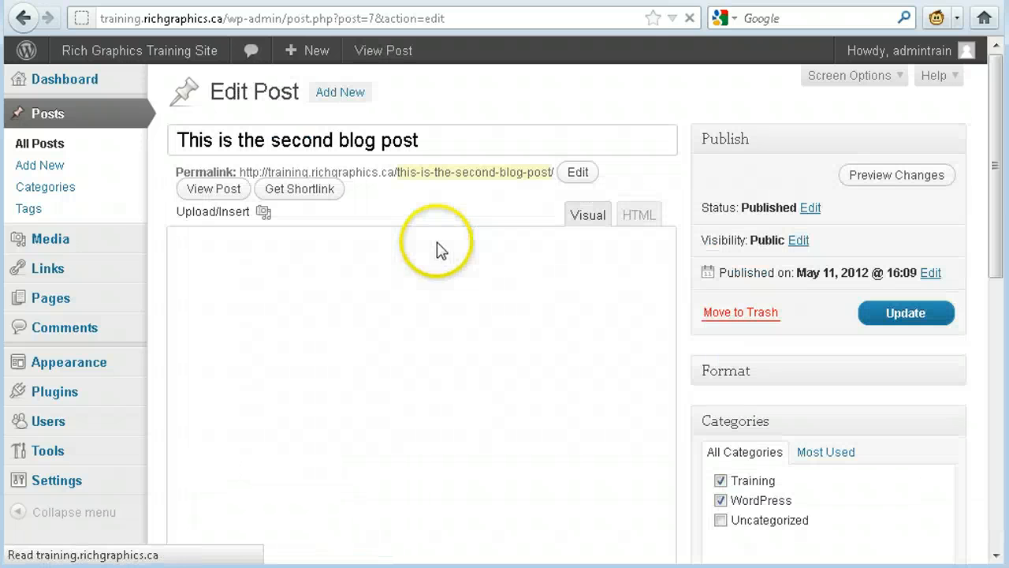
- Look over the second post's content and highlight its "Click here to check it out!" link text
scroll(402, 363, "down", 5)
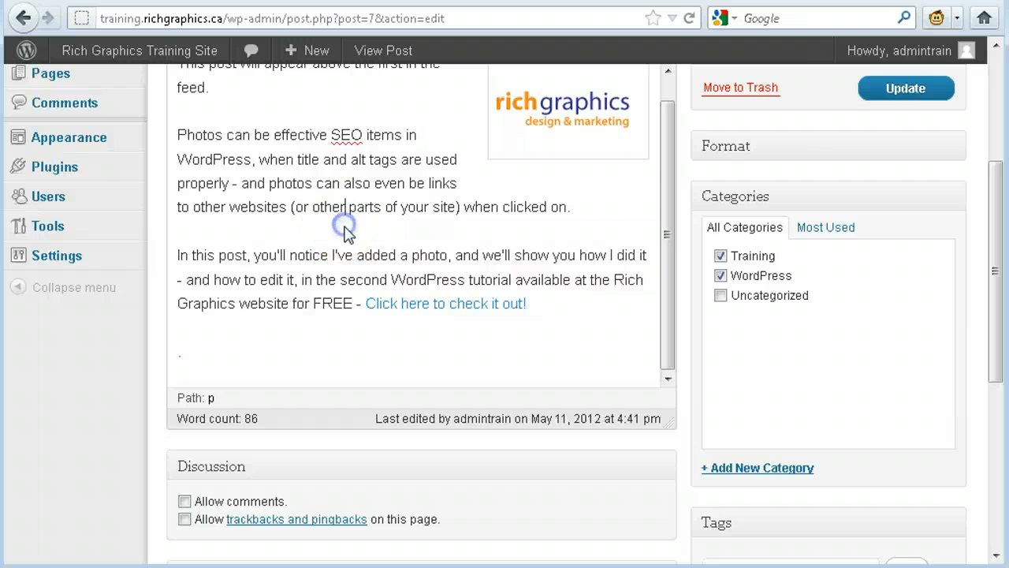
left_click_drag(528, 305, 366, 308)
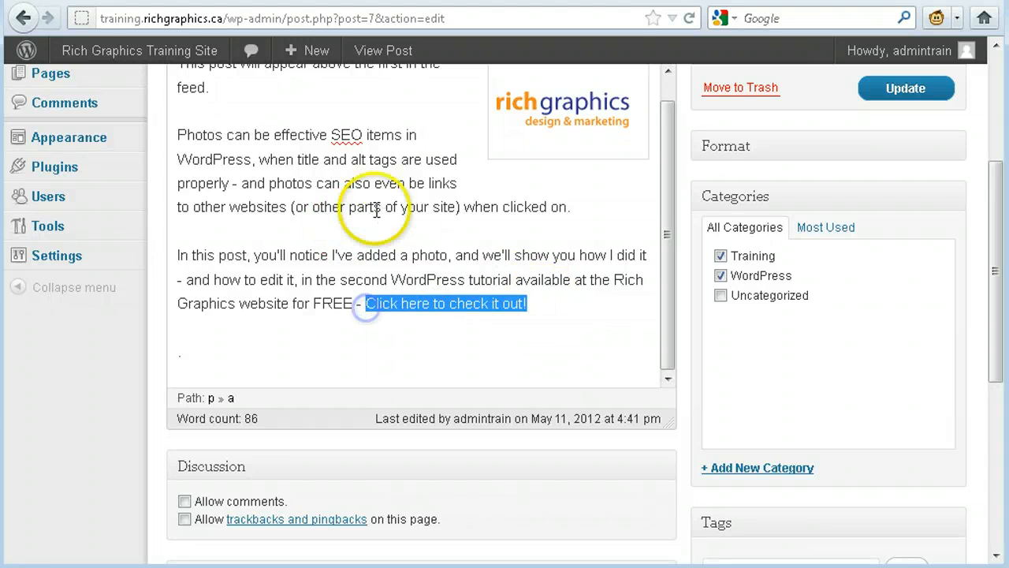
scroll(484, 252, "up", 1)
- Select the Rich Graphics logo image in the post and open its image editing settings
left_click(588, 159)
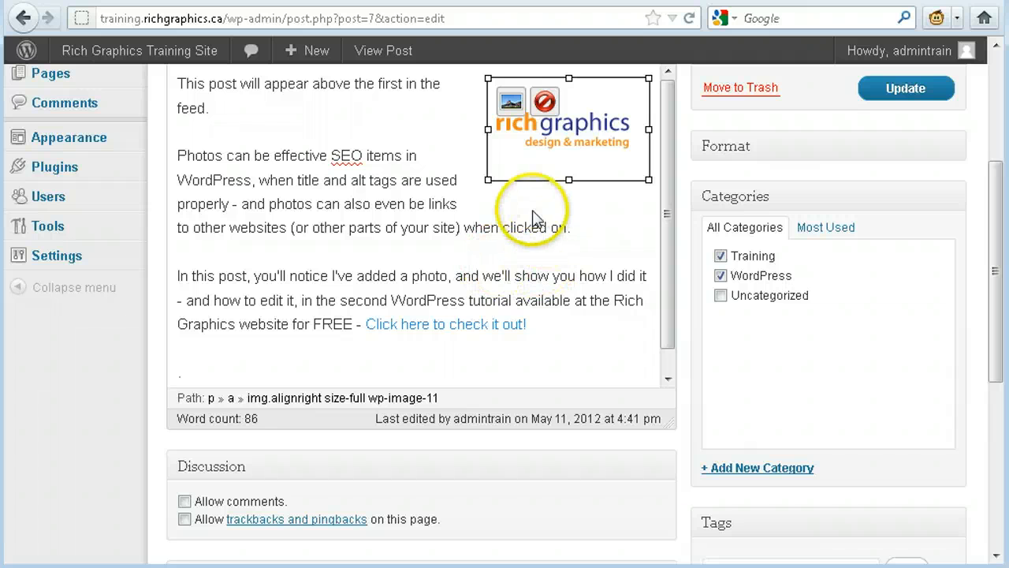
left_click(510, 103)
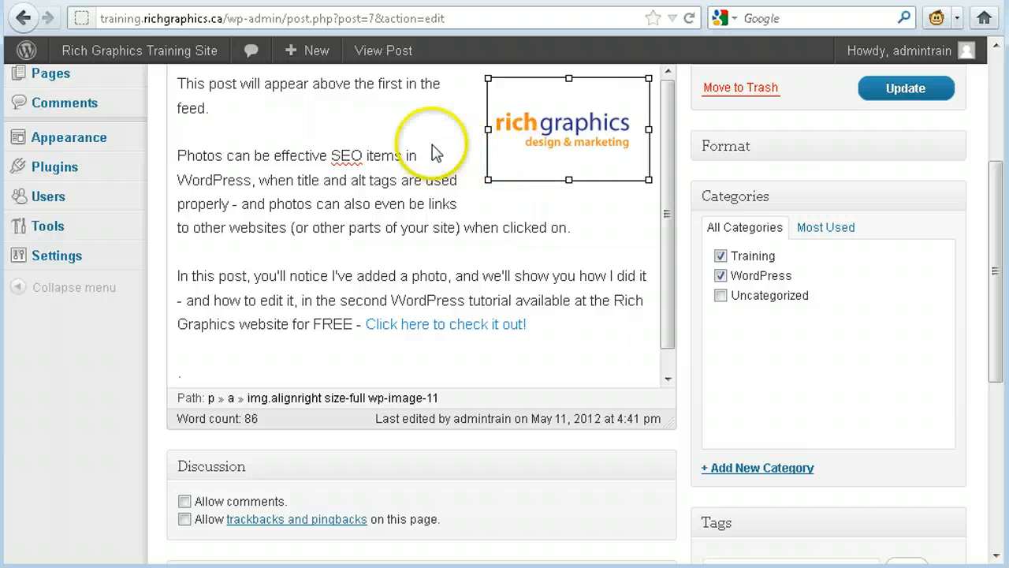
left_click(510, 103)
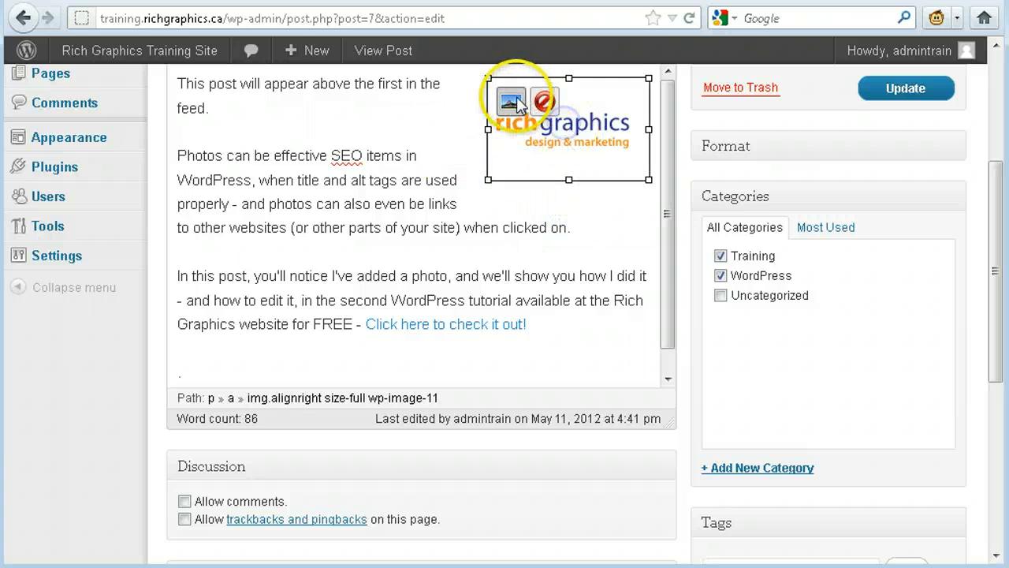
left_click(555, 129)
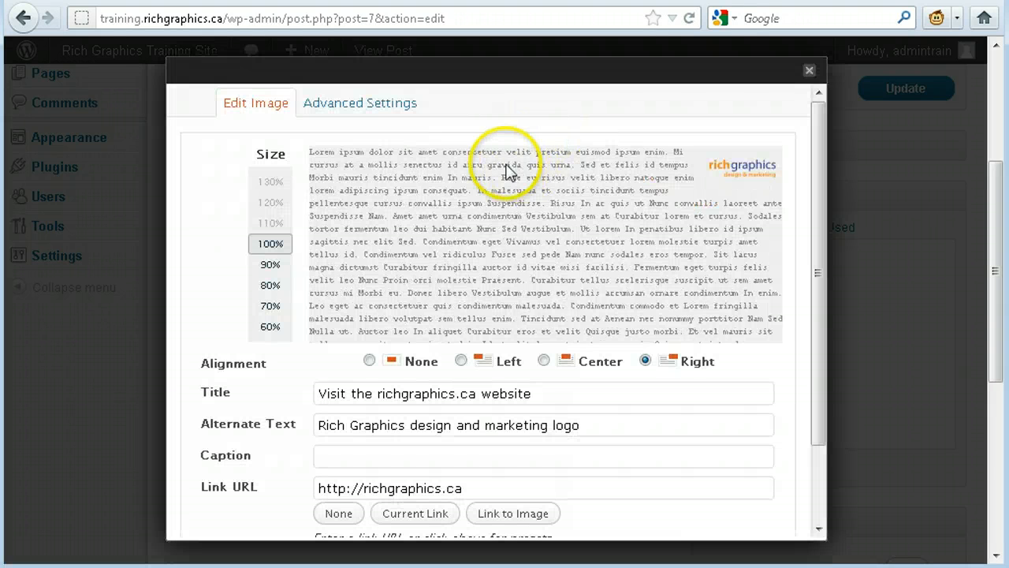
- Set the logo image's size to 70% and its alignment to Left
left_click(264, 266)
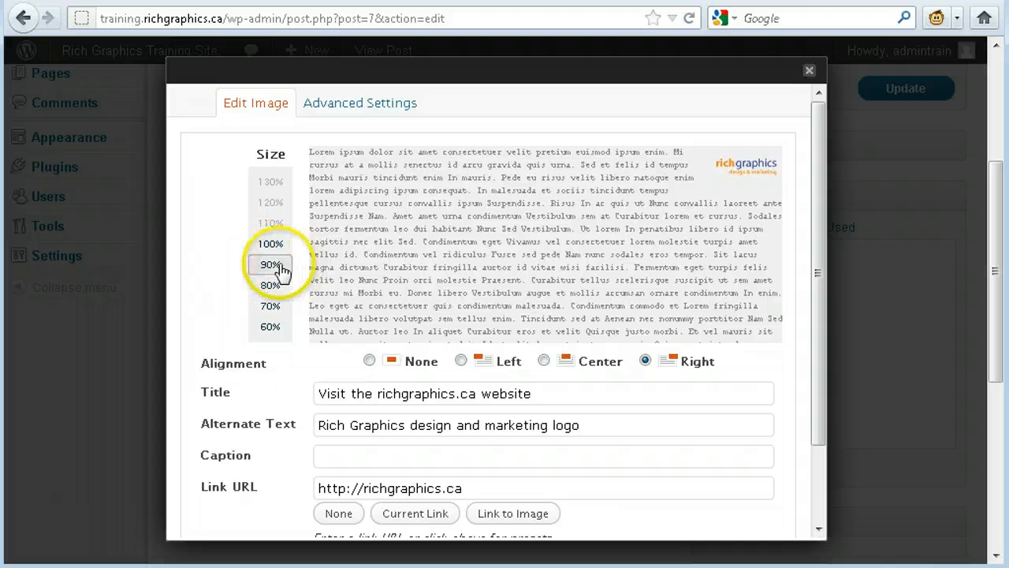
left_click(276, 290)
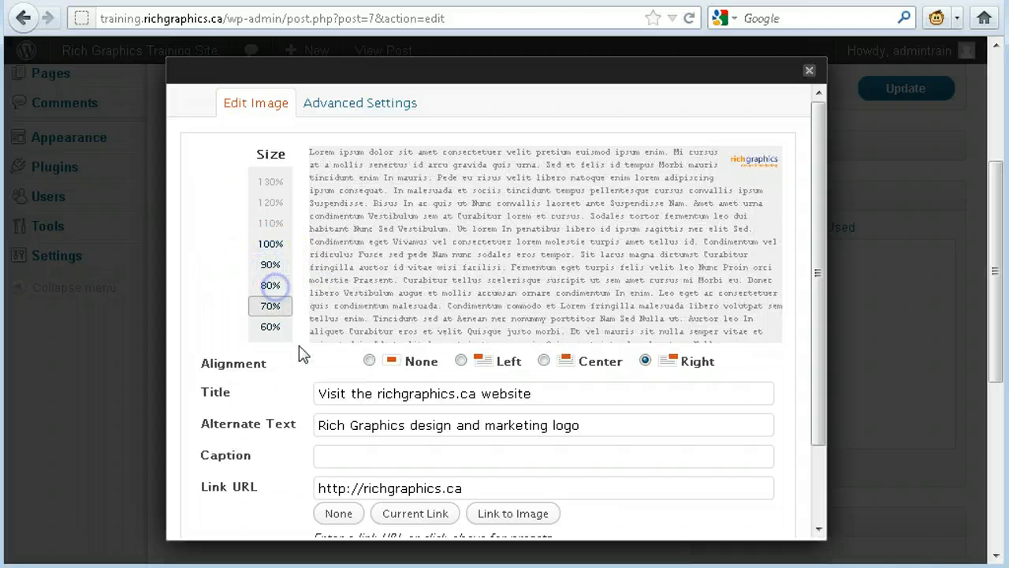
left_click(273, 298)
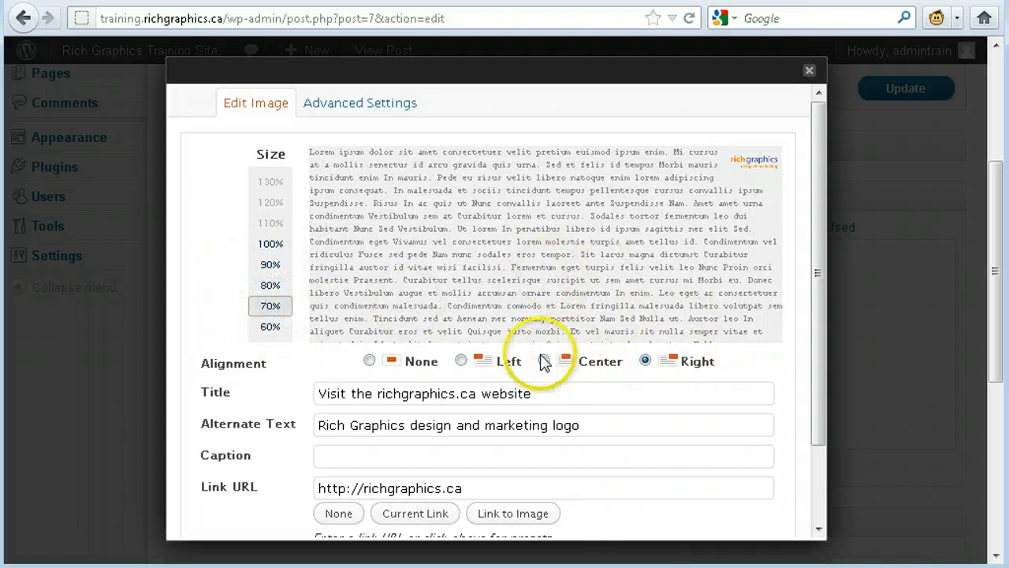
left_click(461, 360)
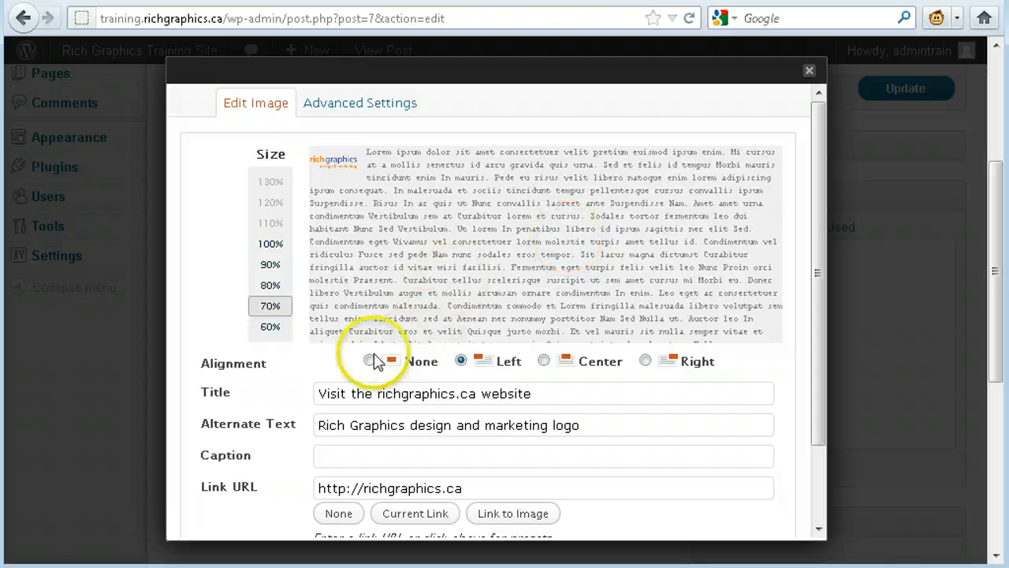
- Review the logo image's title, alternate text, caption and link URL settings, and close them without applying any changes
scroll(611, 264, "down", 3)
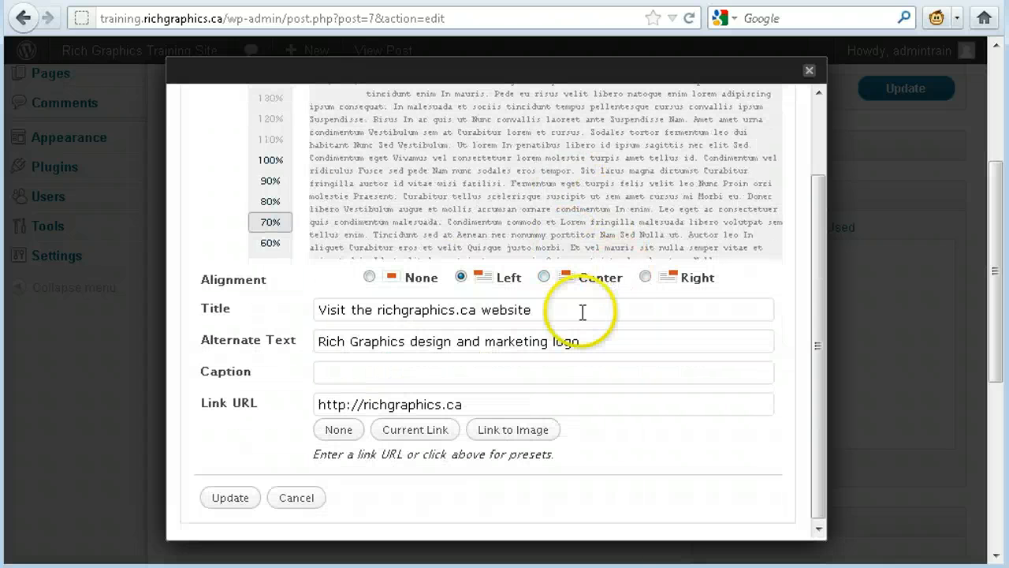
left_click(566, 314)
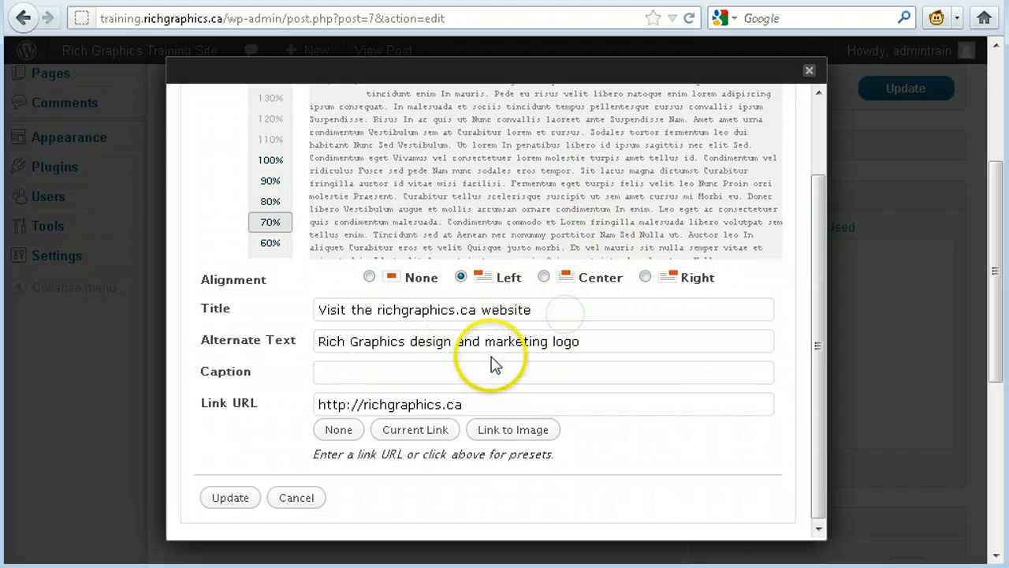
left_click(605, 342)
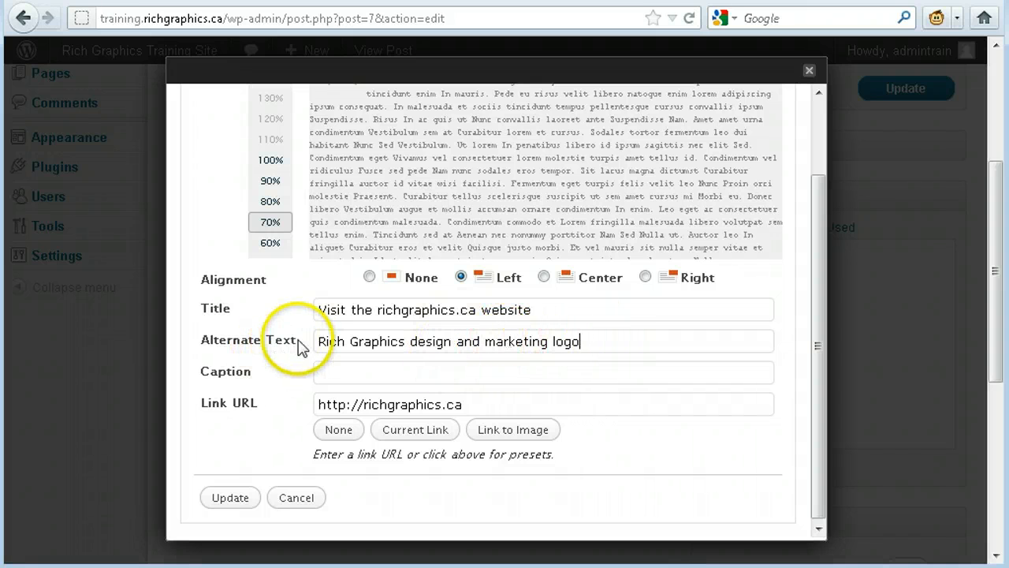
left_click(597, 345)
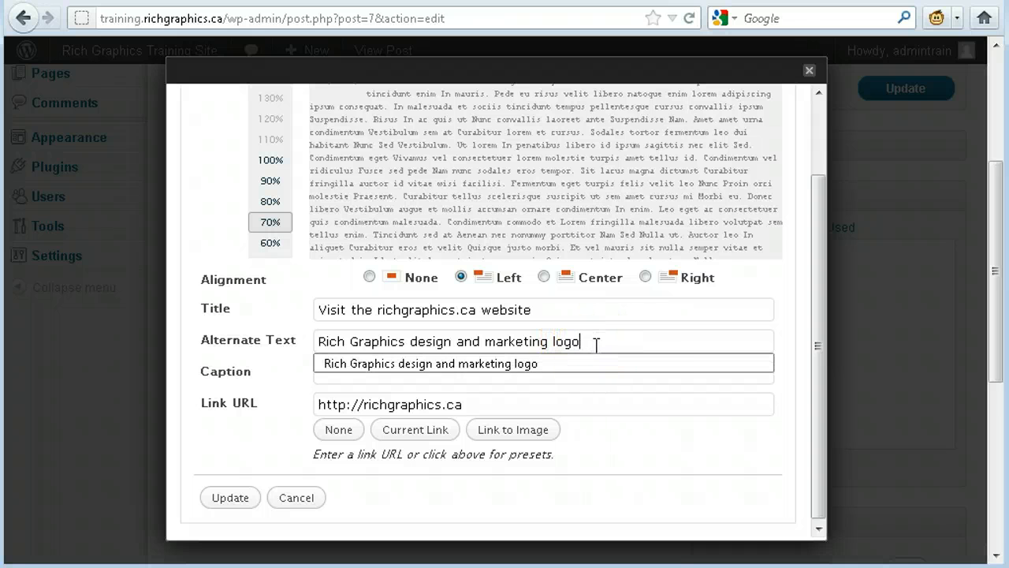
left_click(591, 342)
left_click(570, 307)
left_click(604, 337)
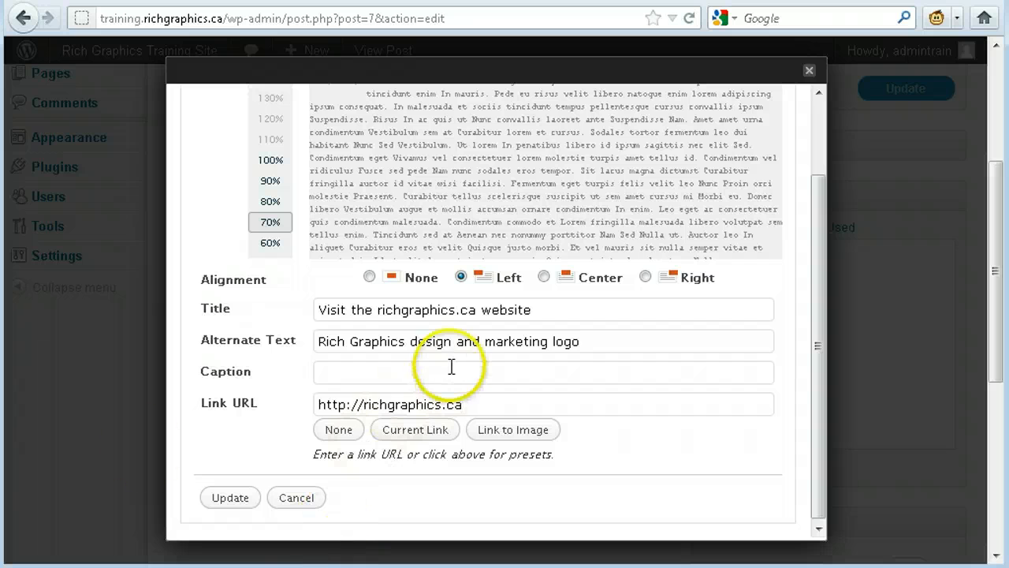
left_click(274, 498)
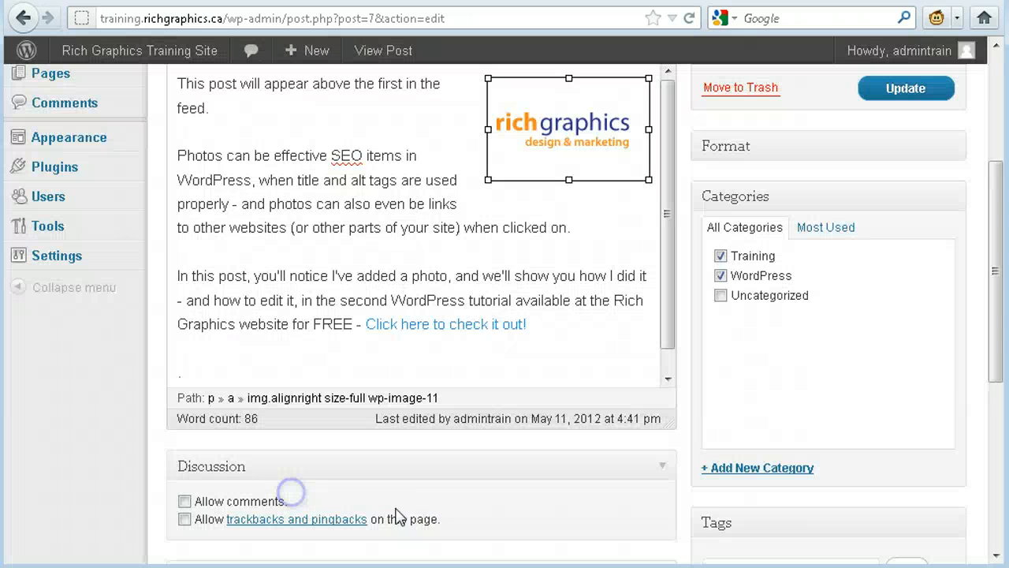
- Delete the Rich Graphics logo image from the second blog post
left_click(465, 231)
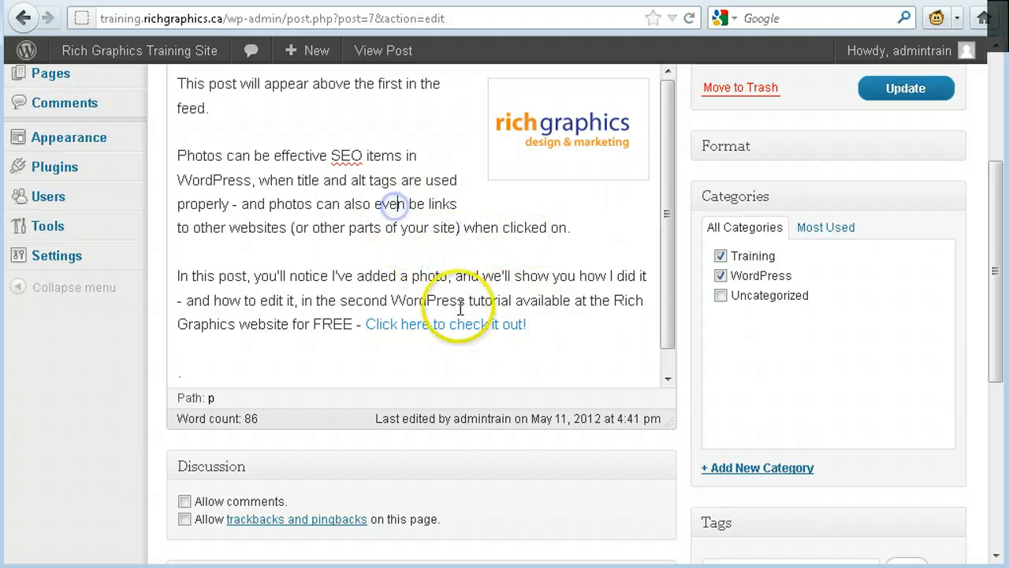
left_click(562, 125)
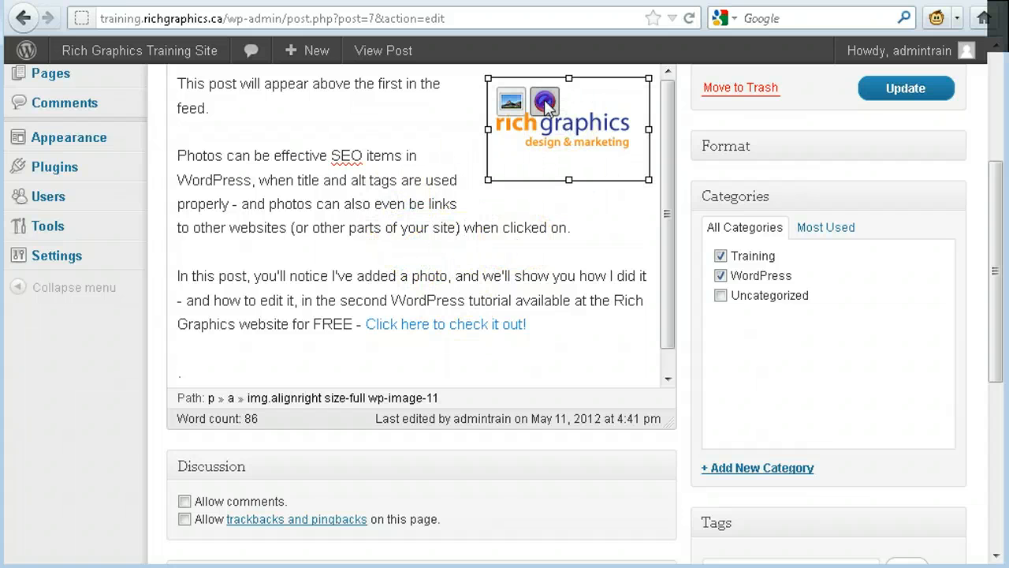
left_click(545, 101)
left_click(534, 187)
scroll(529, 205, "up", 5)
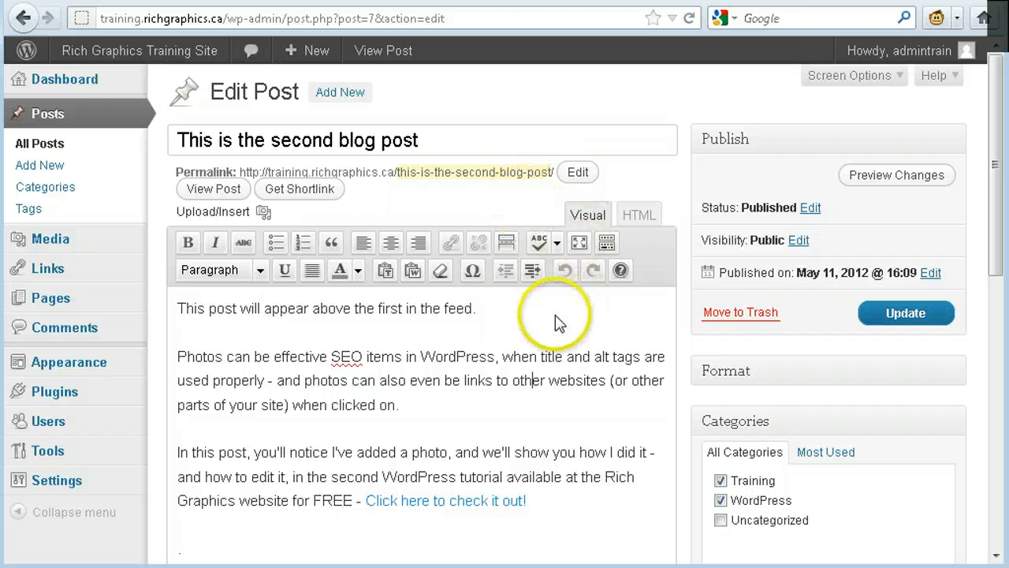
- Place the cursor before the post's first sentence and upload the qr-rg image from the computer
left_click(178, 308)
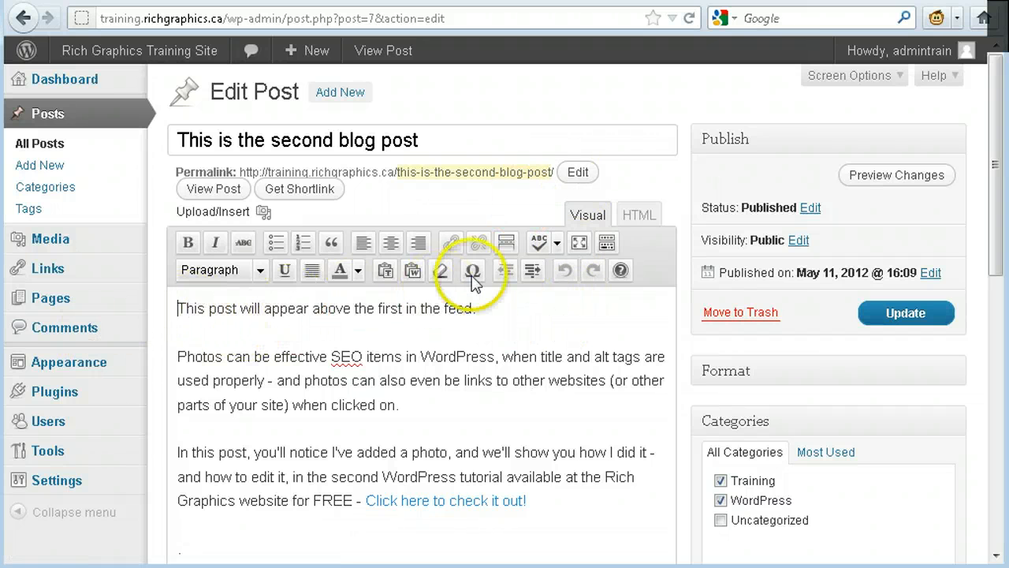
left_click(231, 220)
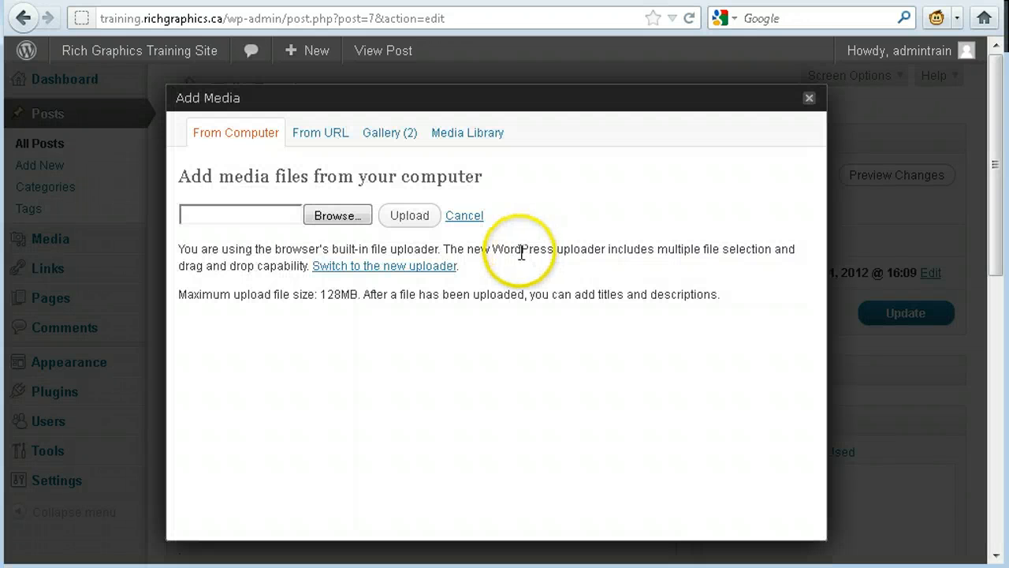
left_click(350, 217)
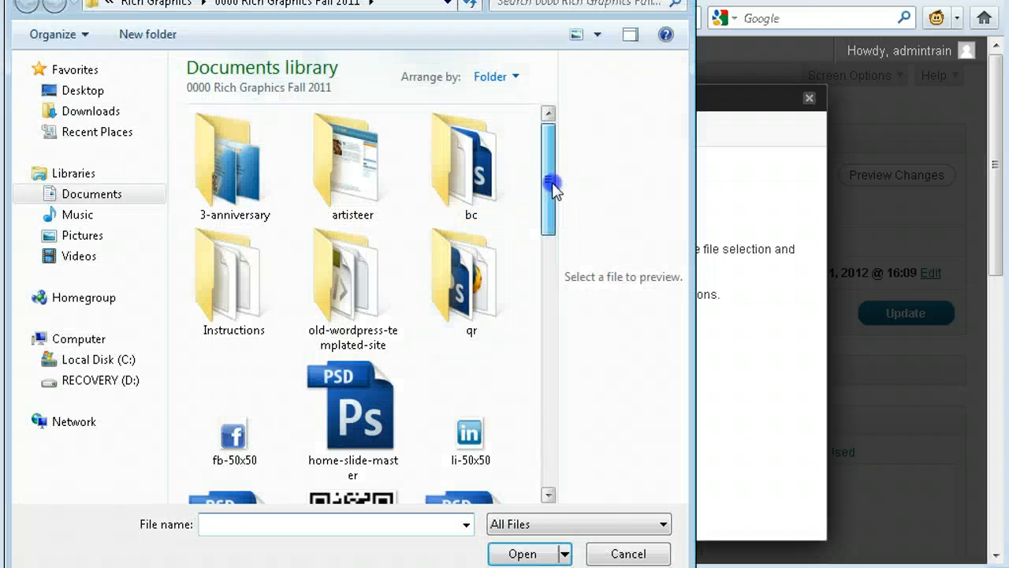
mouse_move(552, 187)
left_mouse_down()
mouse_move(534, 462)
mouse_move(513, 263)
left_mouse_up()
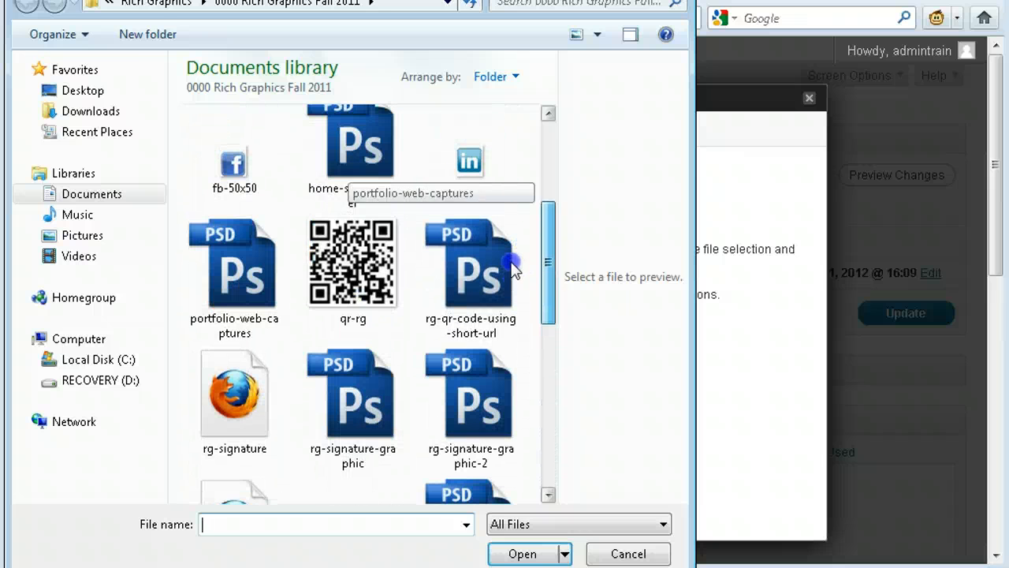
double_click(334, 260)
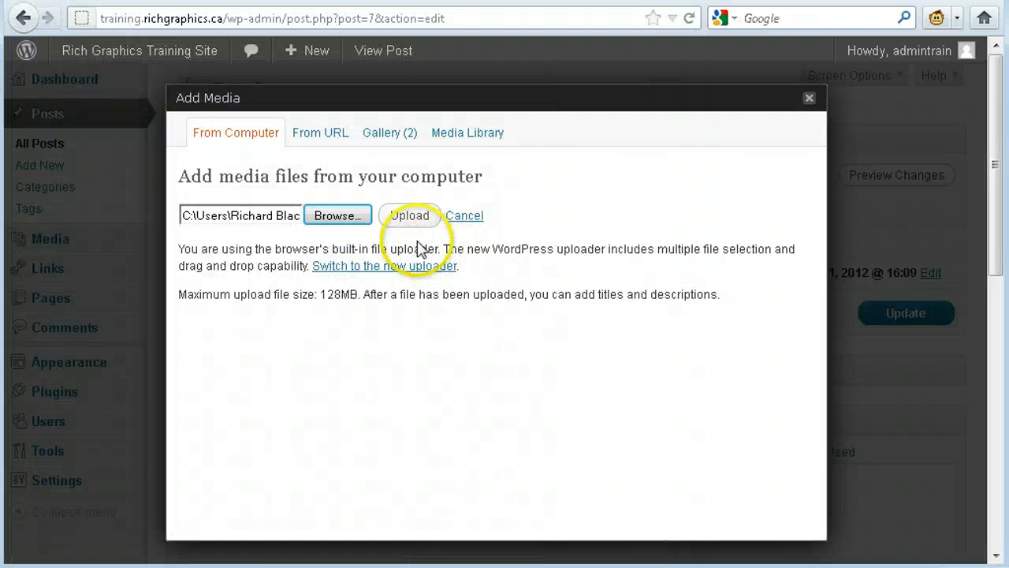
left_click(410, 216)
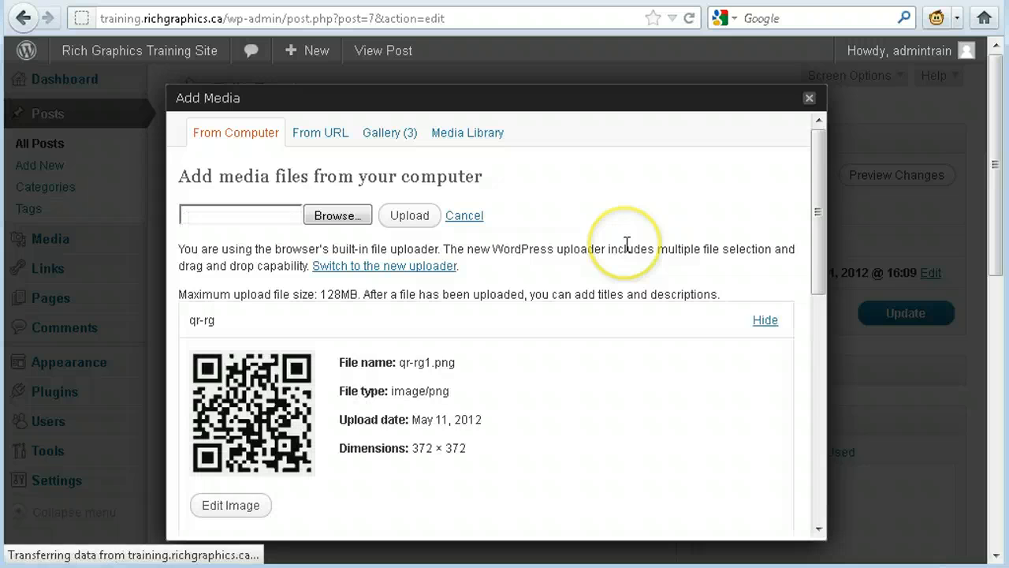
- Set both the title and the alternate text of the uploaded image to "QR code for Rich Graphics"
scroll(626, 236, "down", 3)
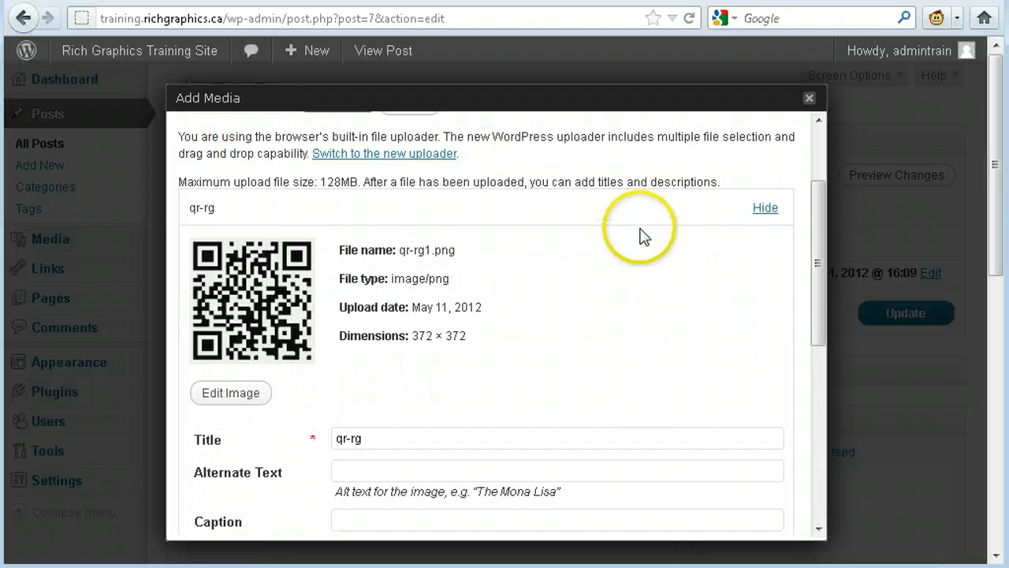
scroll(593, 189, "down", 3)
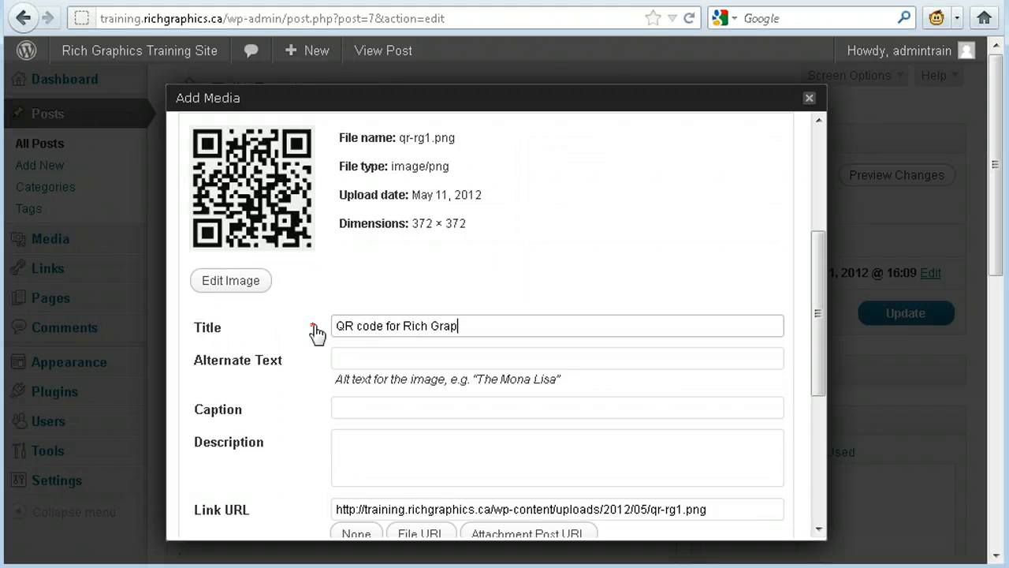
key("Tab")
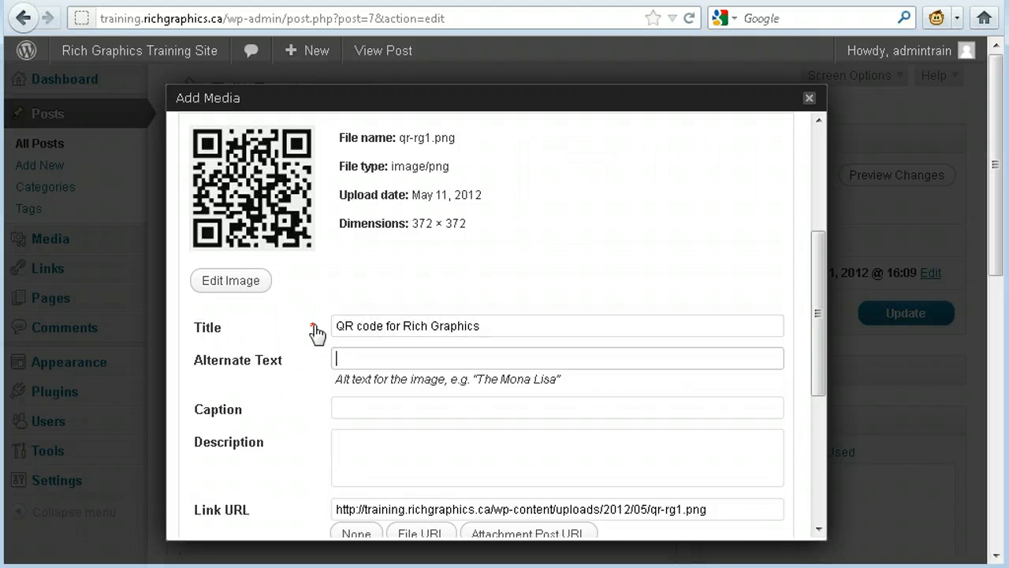
key("shift+Tab")
key("Tab")
- Leave the QR code image's caption and description empty and set its link URL to None
key("Tab")
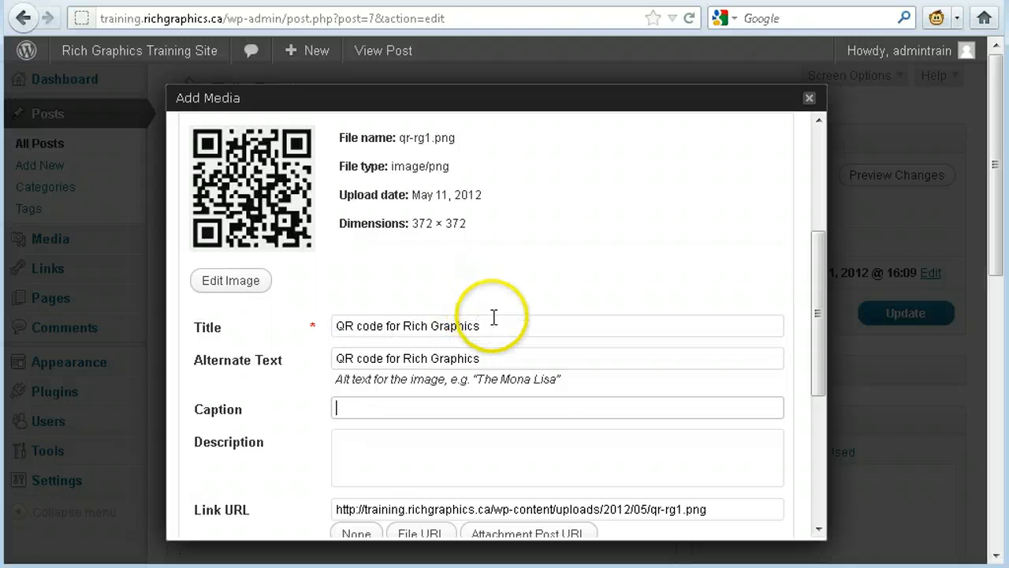
scroll(559, 300, "down", 3)
key("Tab")
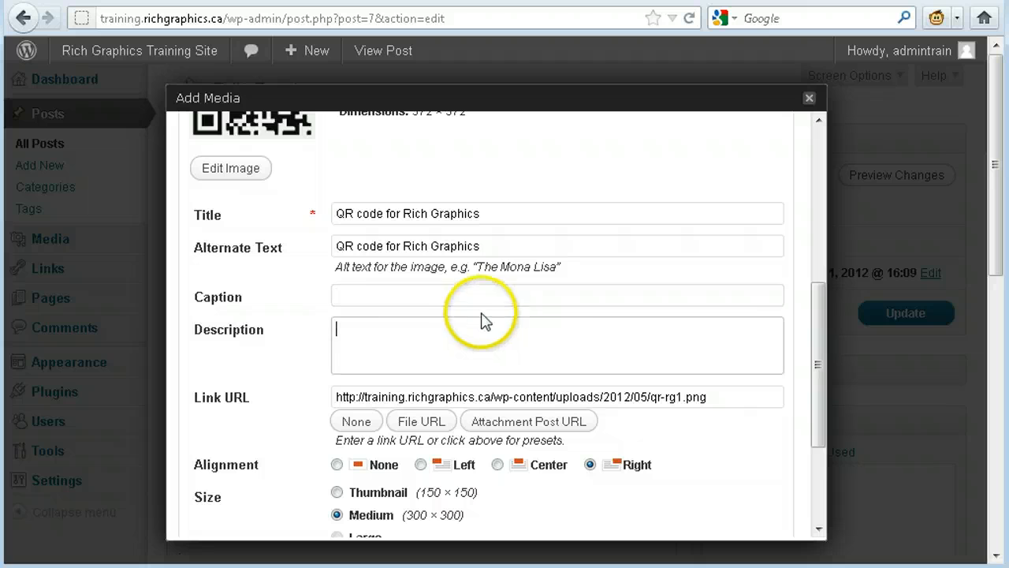
key("Tab")
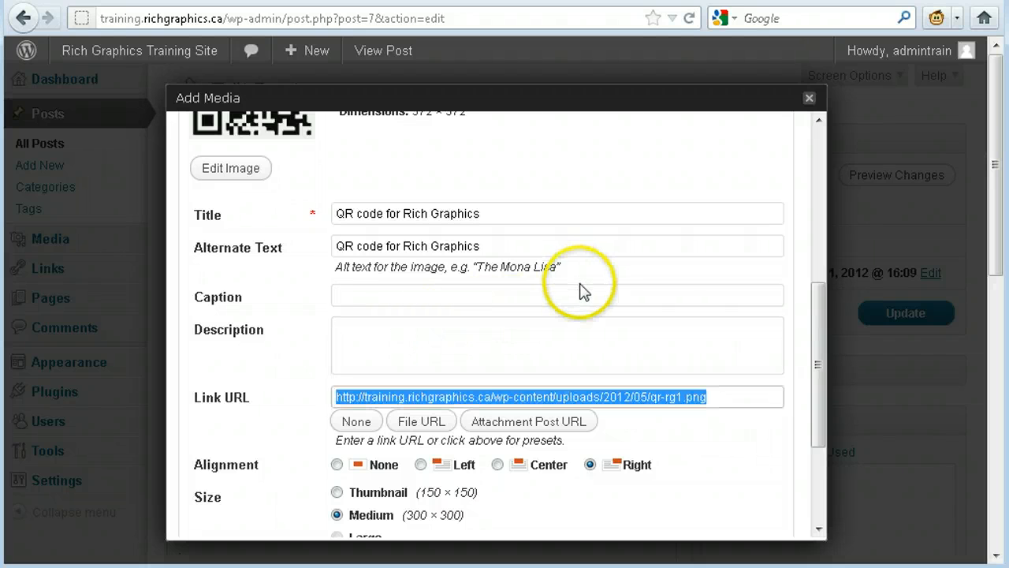
left_click(357, 421)
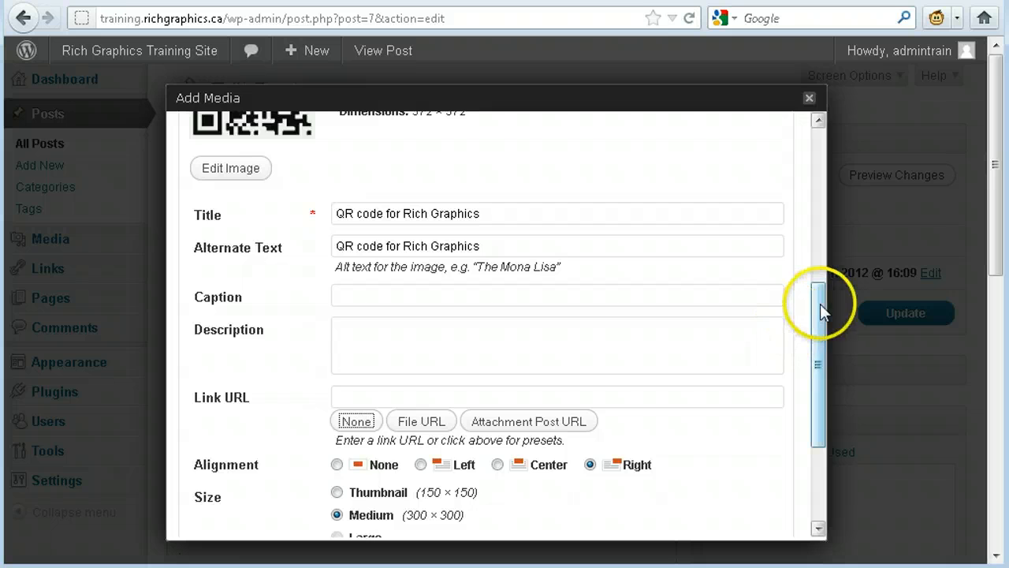
- Insert the QR code image into the post with Right alignment at Full Size (372 × 372)
left_click_drag(820, 307, 816, 374)
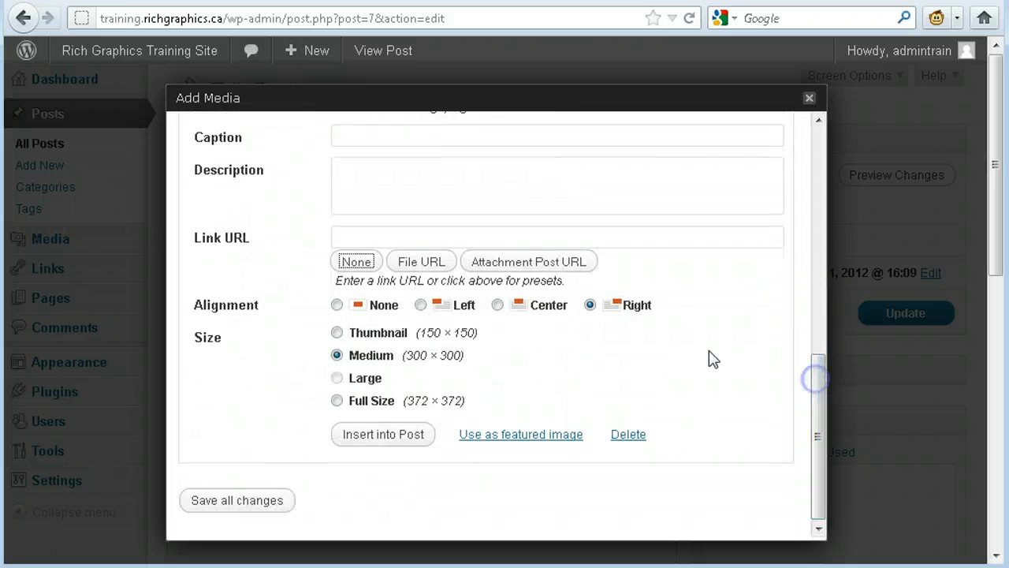
left_click(590, 306)
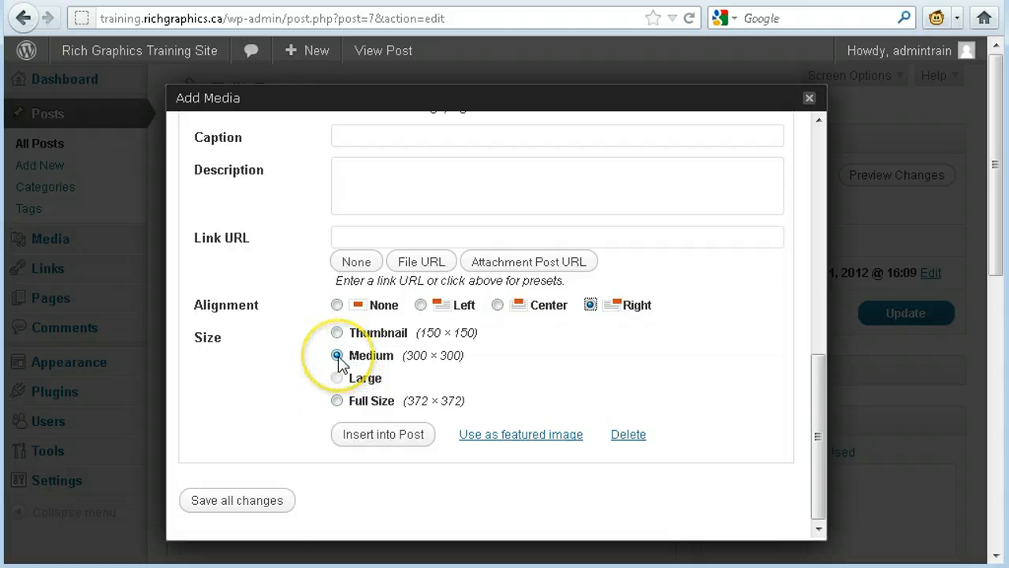
left_click(337, 401)
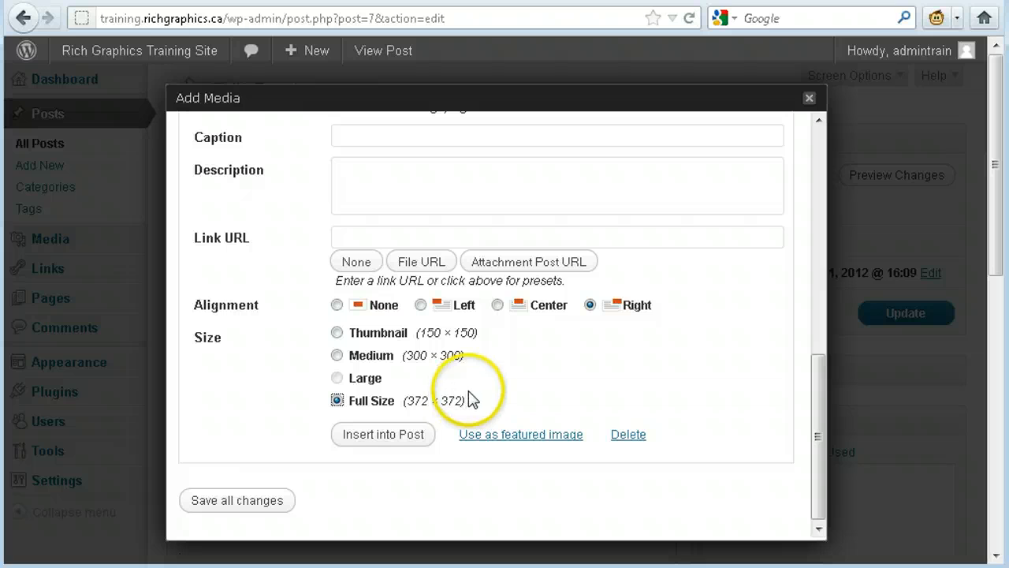
left_click(411, 435)
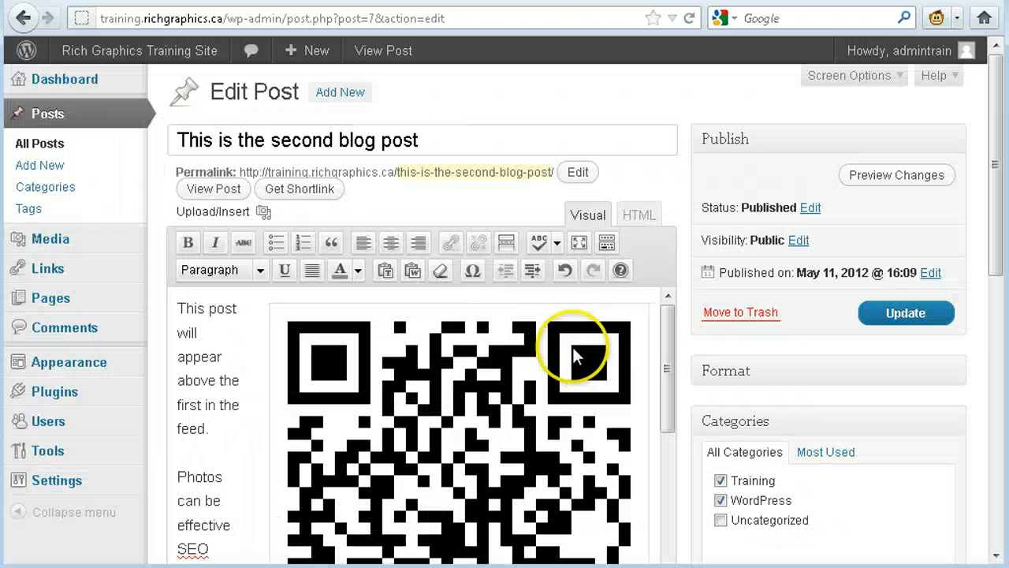
- Scale the inserted QR code image to 60% in its image settings and apply the change
left_click(505, 386)
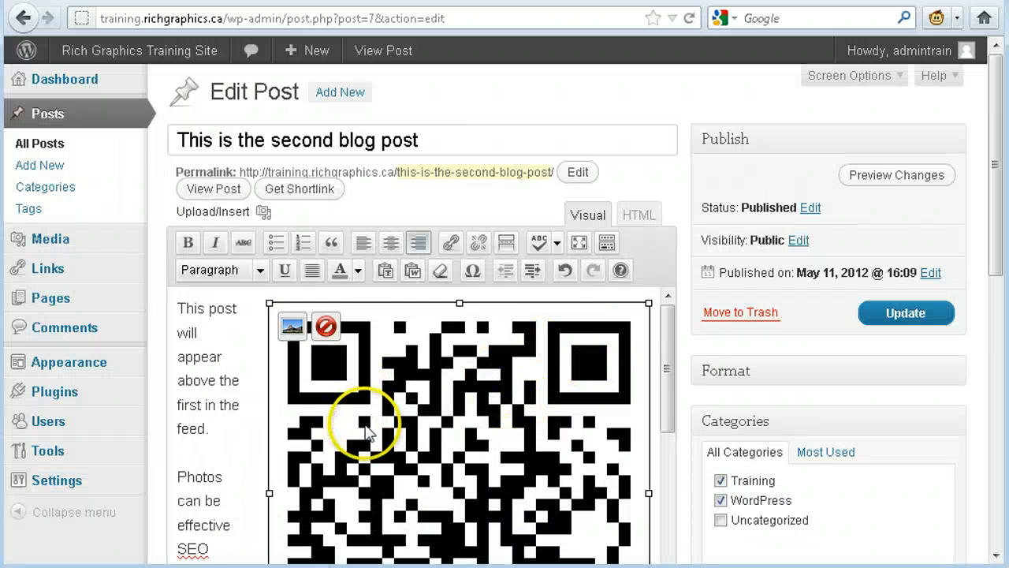
scroll(371, 422, "down", 2)
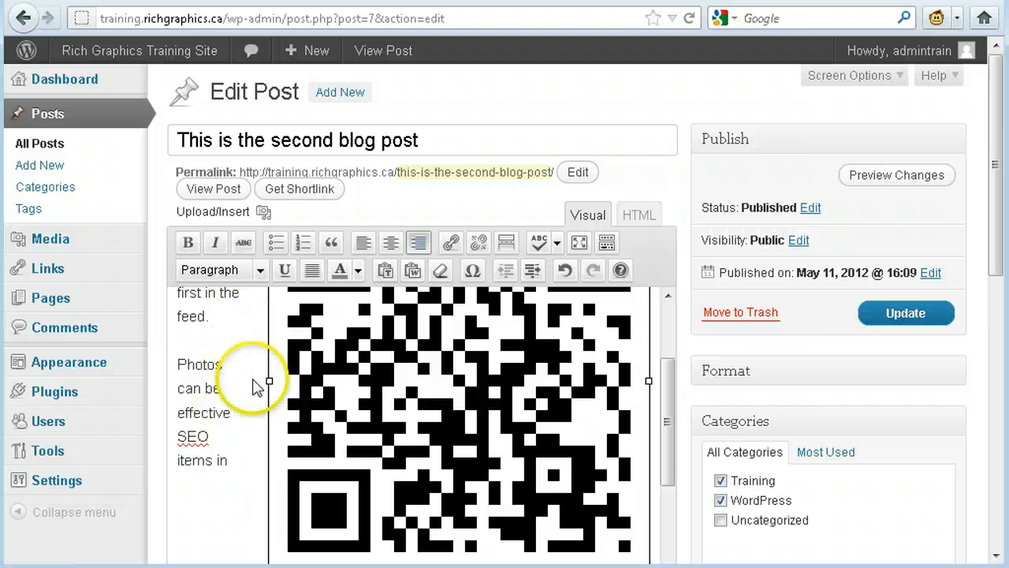
scroll(246, 370, "up", 2)
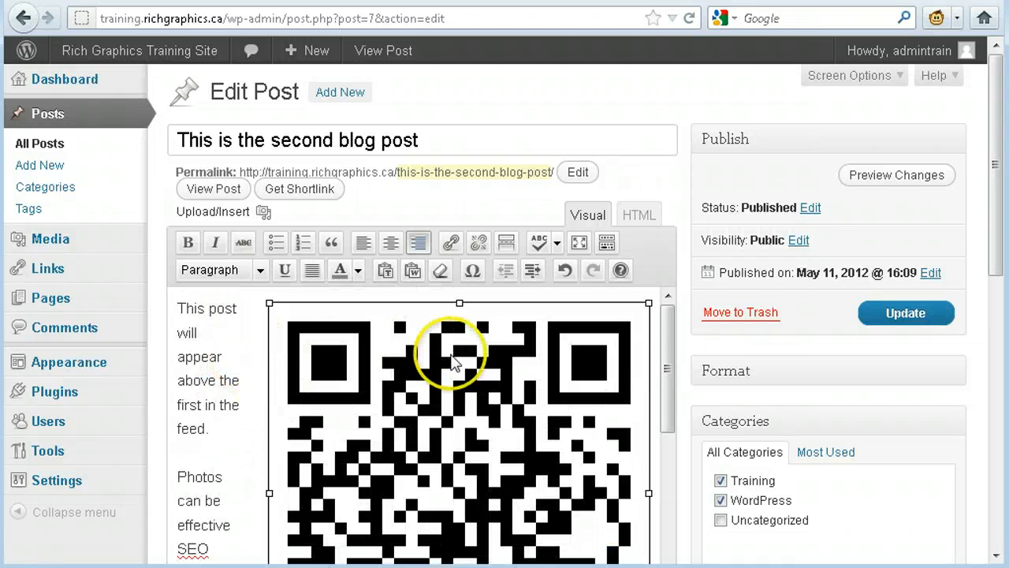
left_click(291, 326)
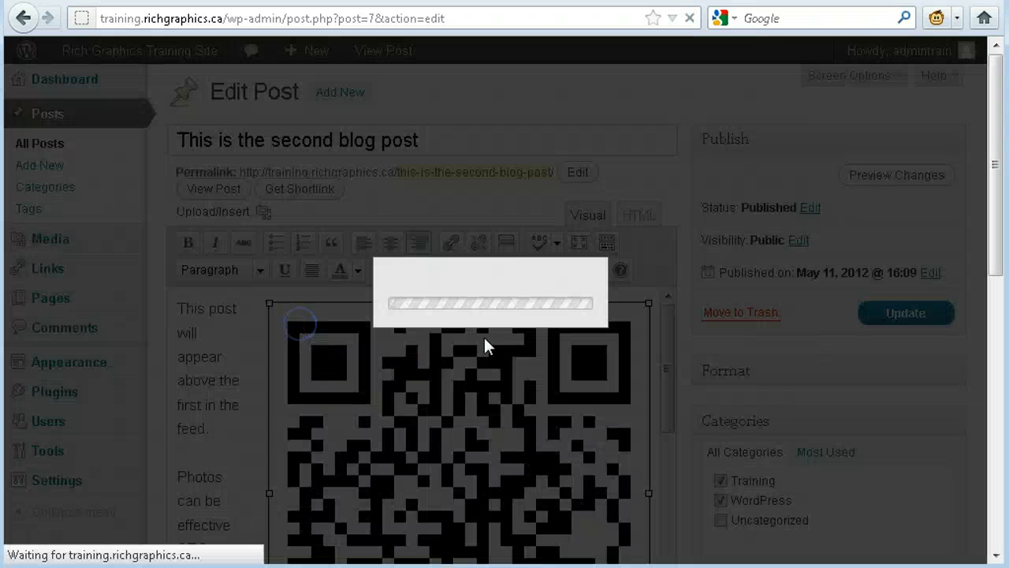
left_click(270, 305)
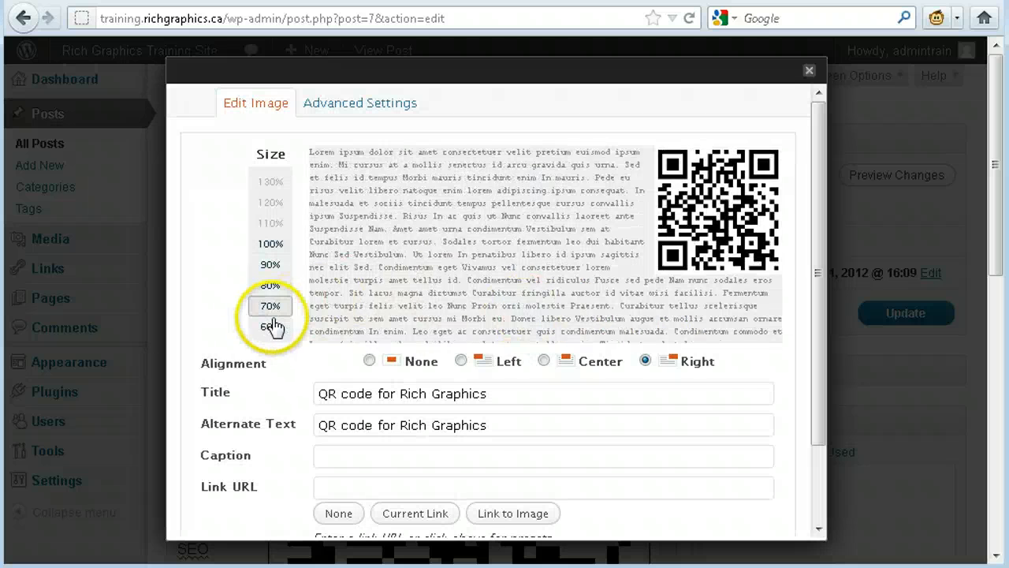
left_click(271, 327)
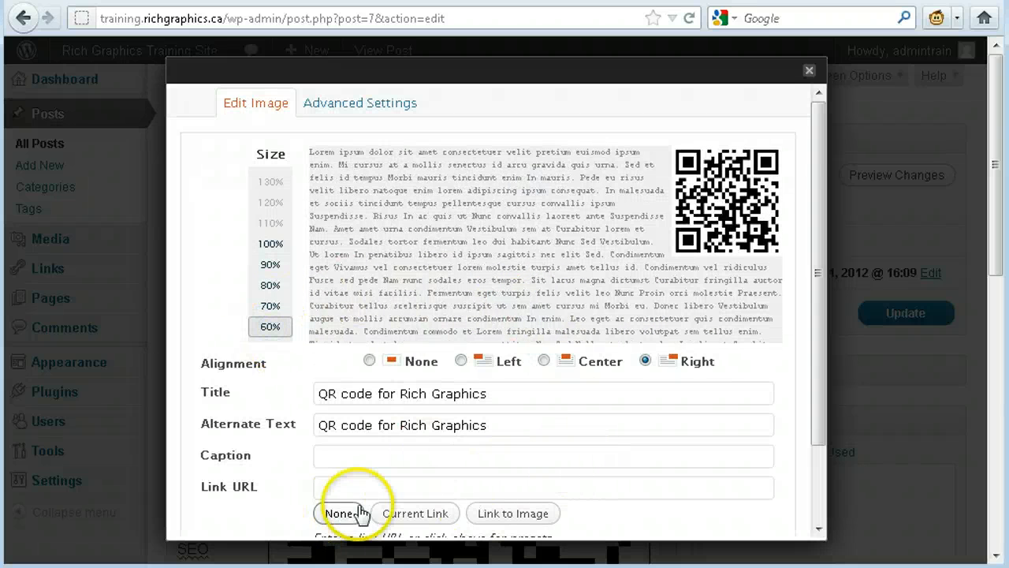
scroll(552, 289, "down", 2)
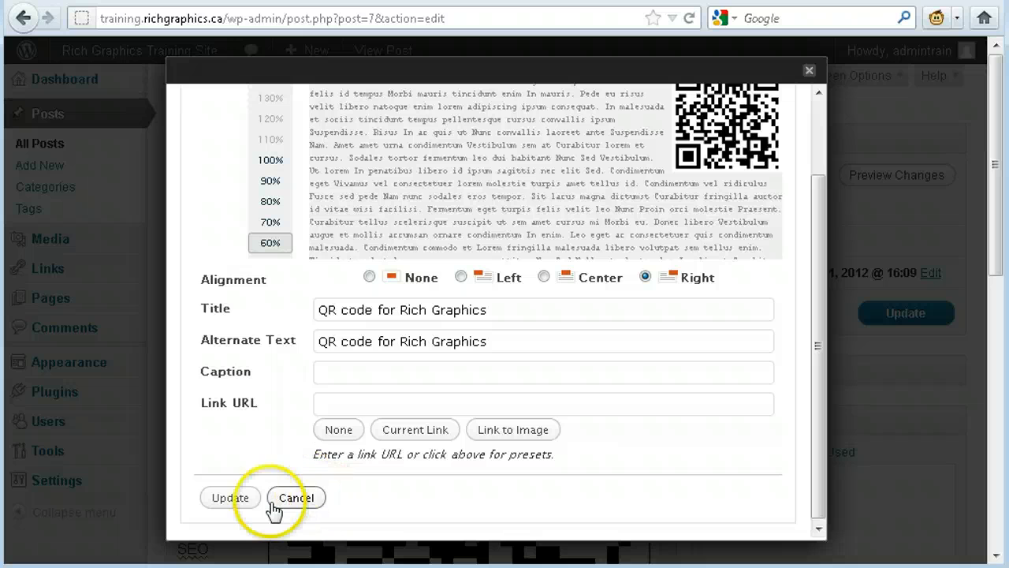
left_click(231, 498)
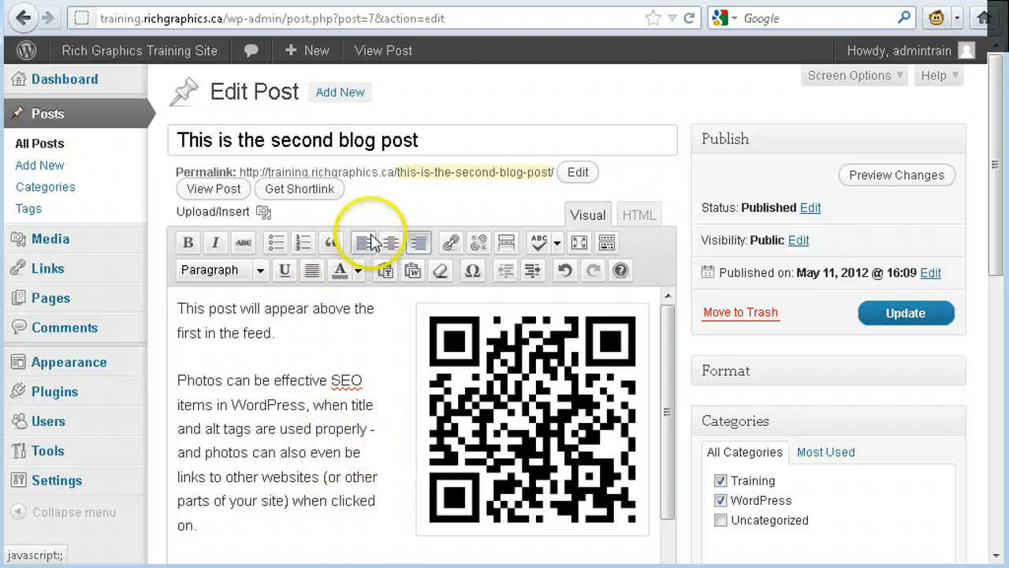
- Leave the post without saving its changes and open the Home page for editing
left_click(69, 296)
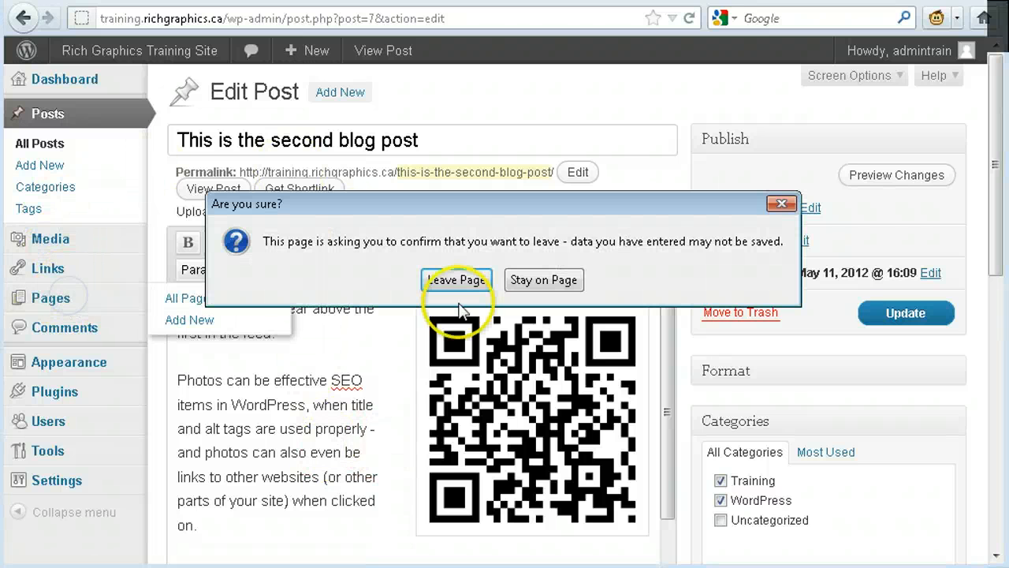
left_click(473, 280)
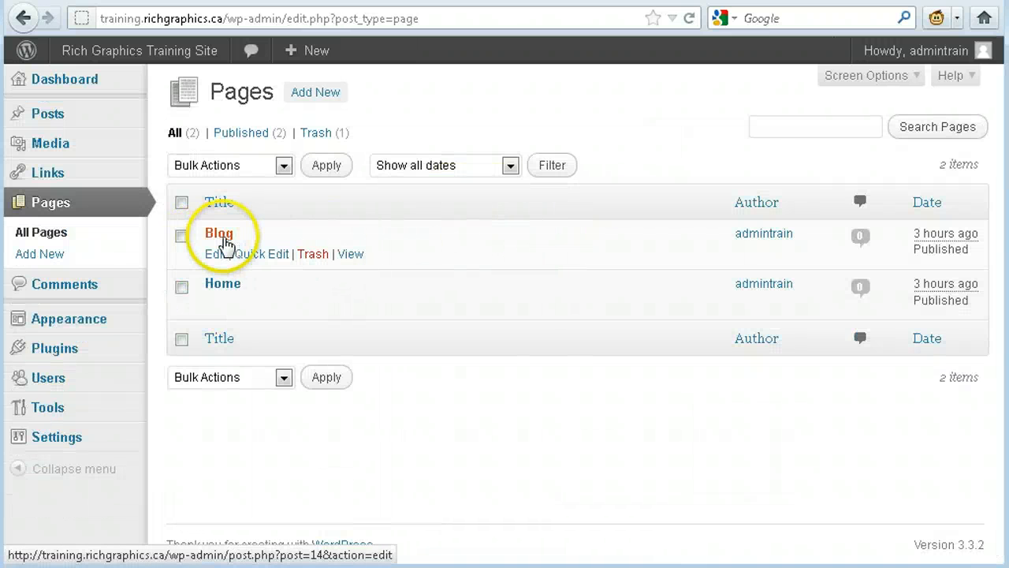
left_click(216, 306)
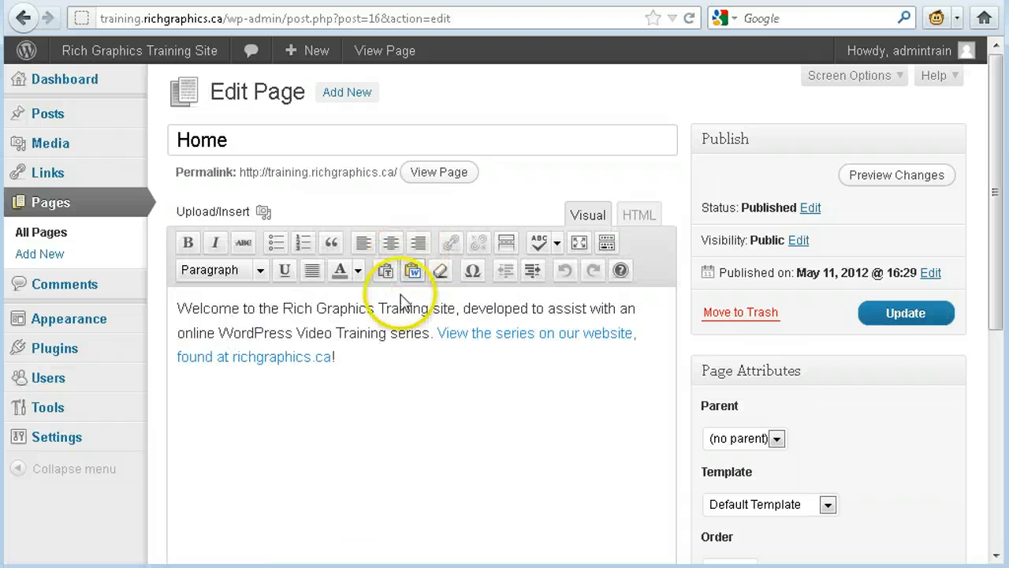
- Examine the Home page's text, attributes, discussion options and formatting tools, and compare the Visual and HTML editing modes
left_click(403, 358)
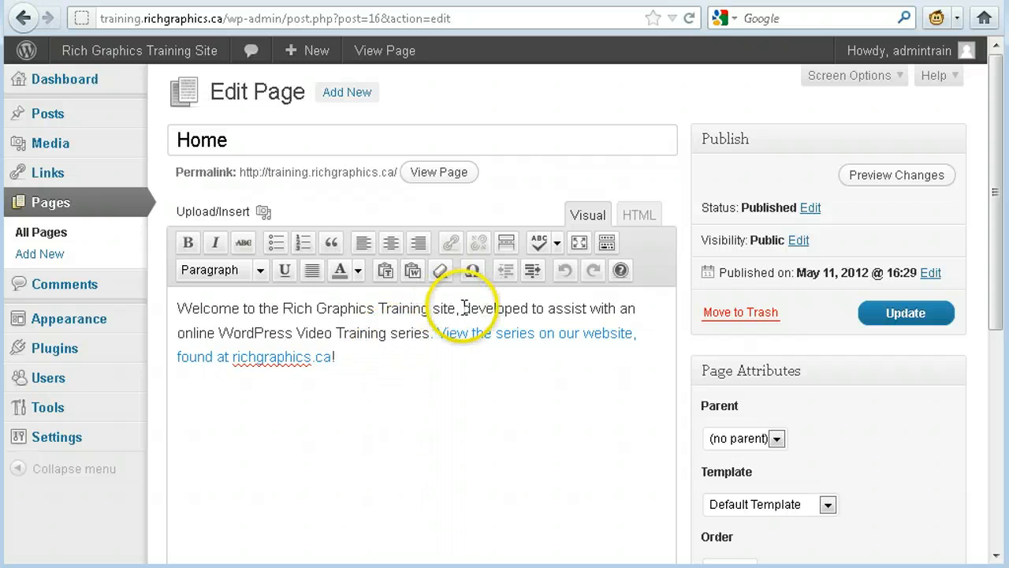
left_click_drag(262, 320, 153, 313)
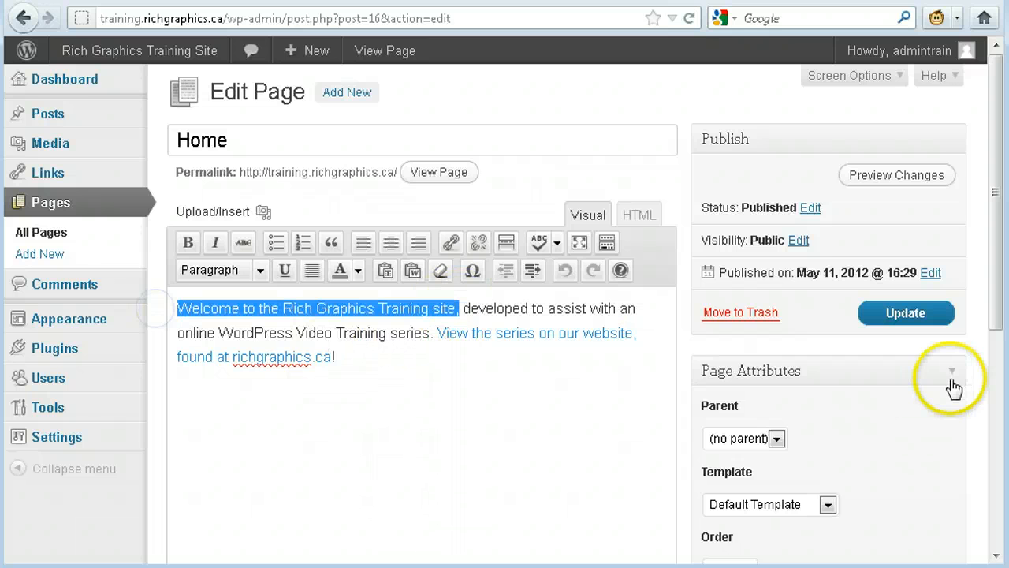
scroll(943, 394, "down", 5)
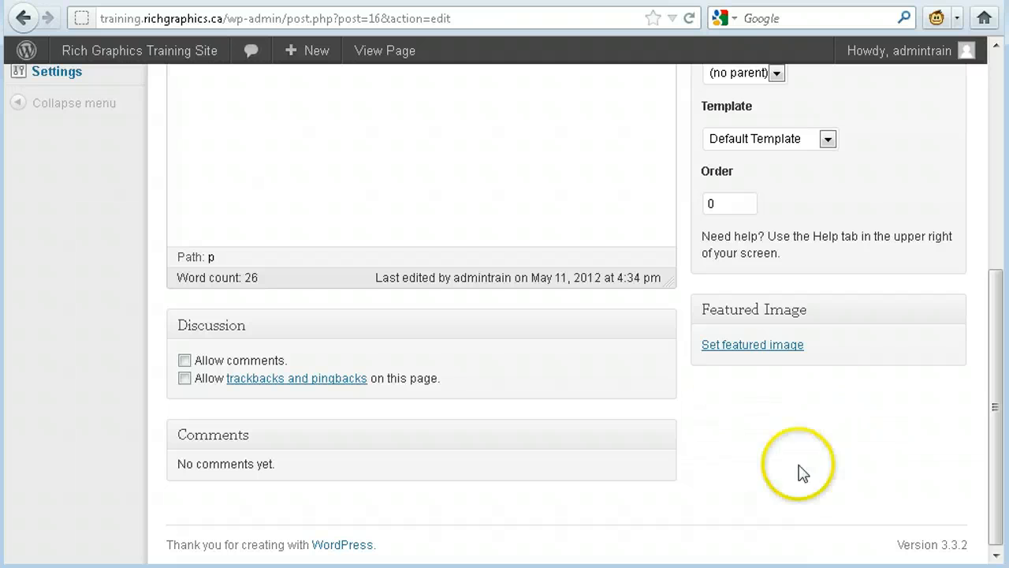
scroll(500, 371, "up", 5)
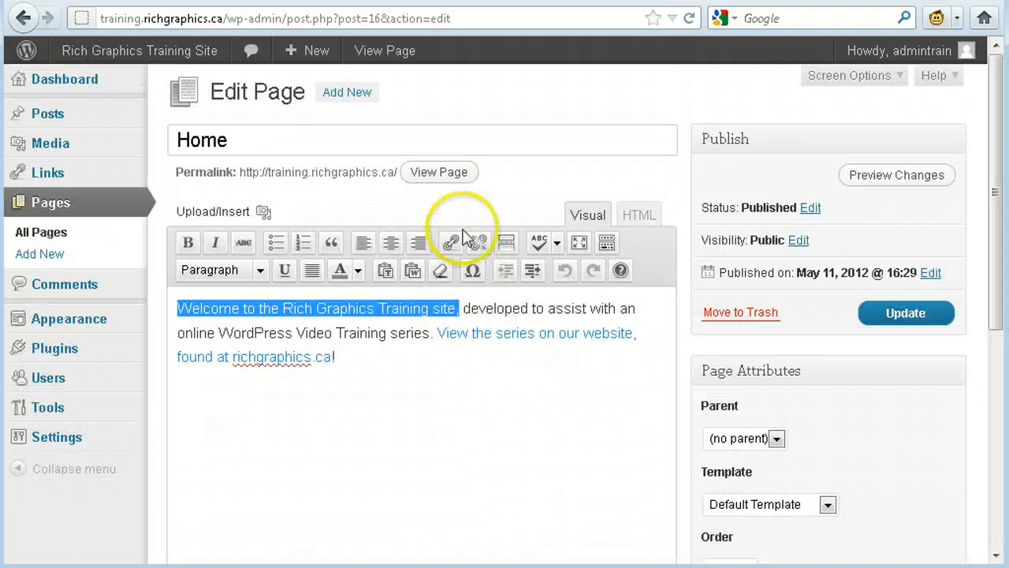
left_click(481, 367)
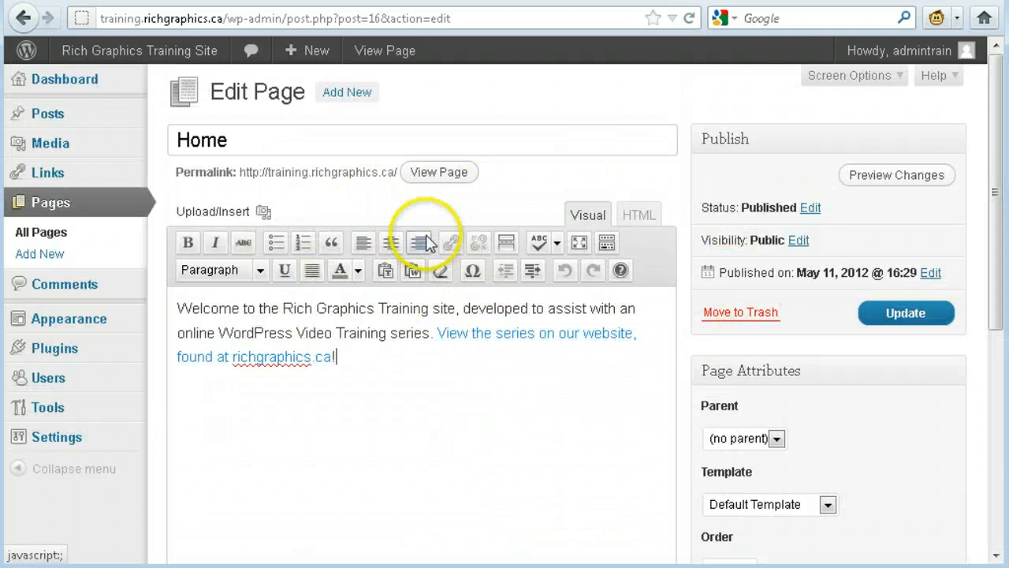
left_click(607, 243)
left_click(606, 243)
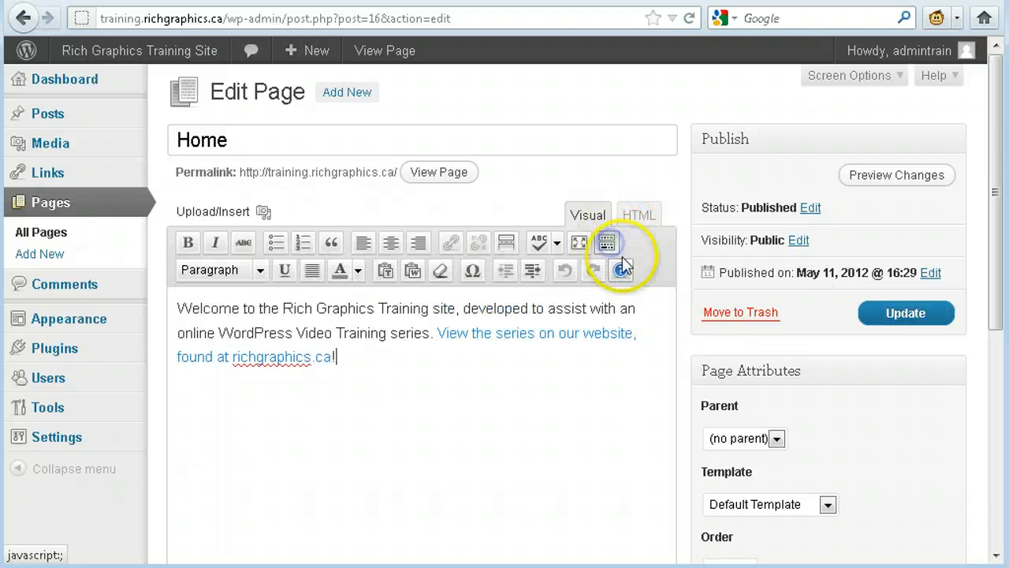
left_click(639, 216)
left_click(593, 217)
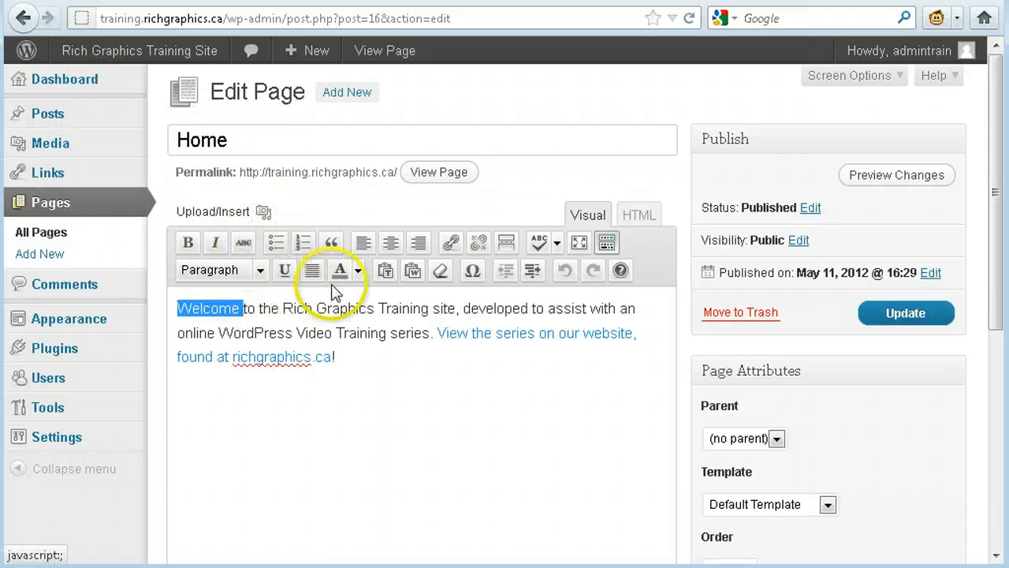
left_click(451, 242)
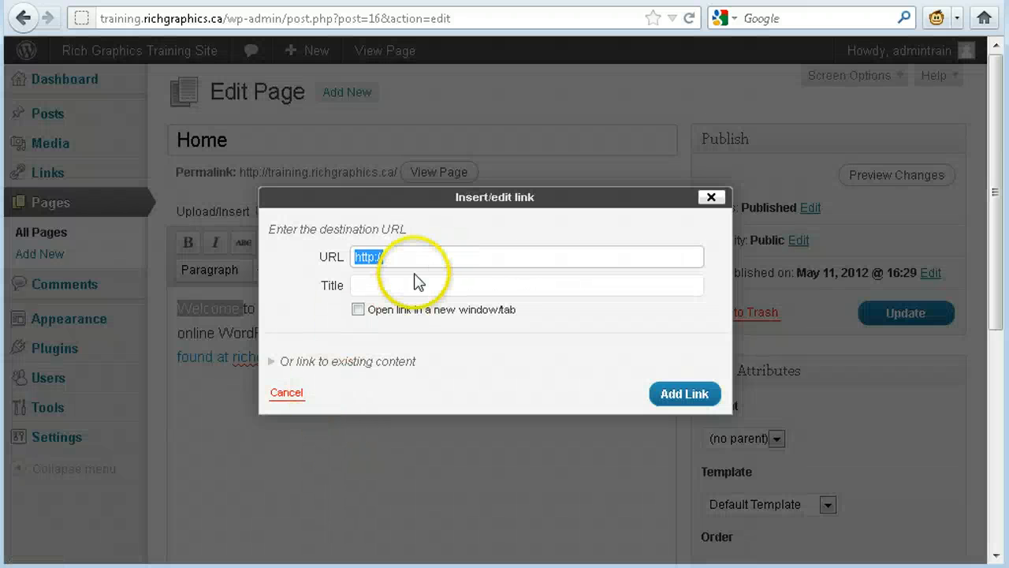
left_click(417, 257)
left_click(417, 281)
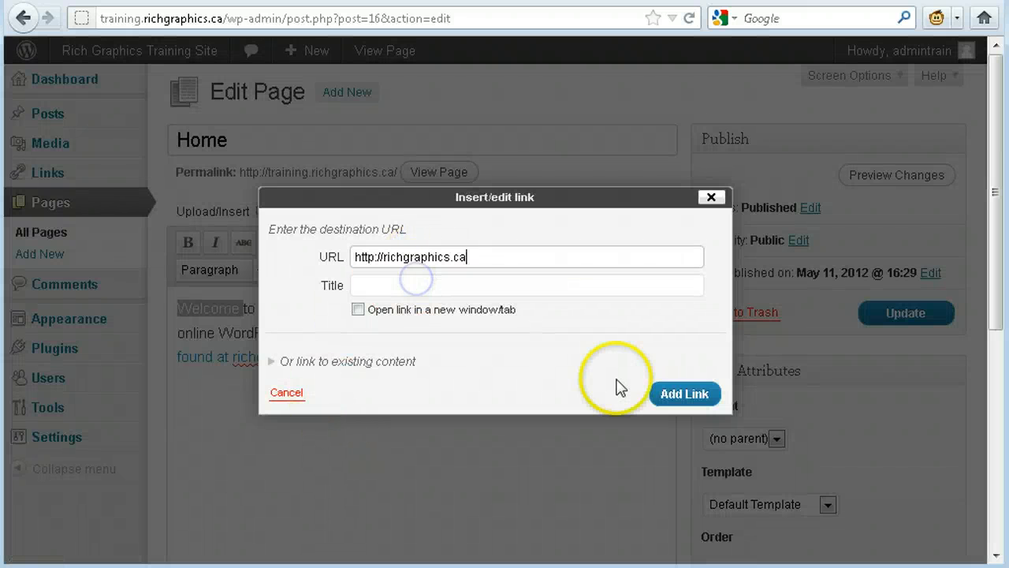
left_click(465, 307)
left_click(506, 284)
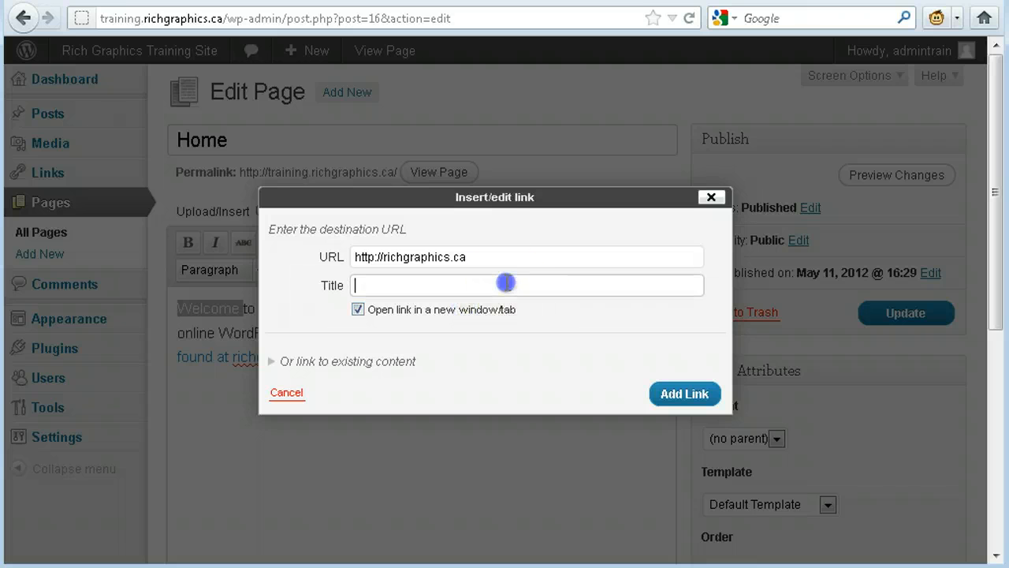
type("Vi")
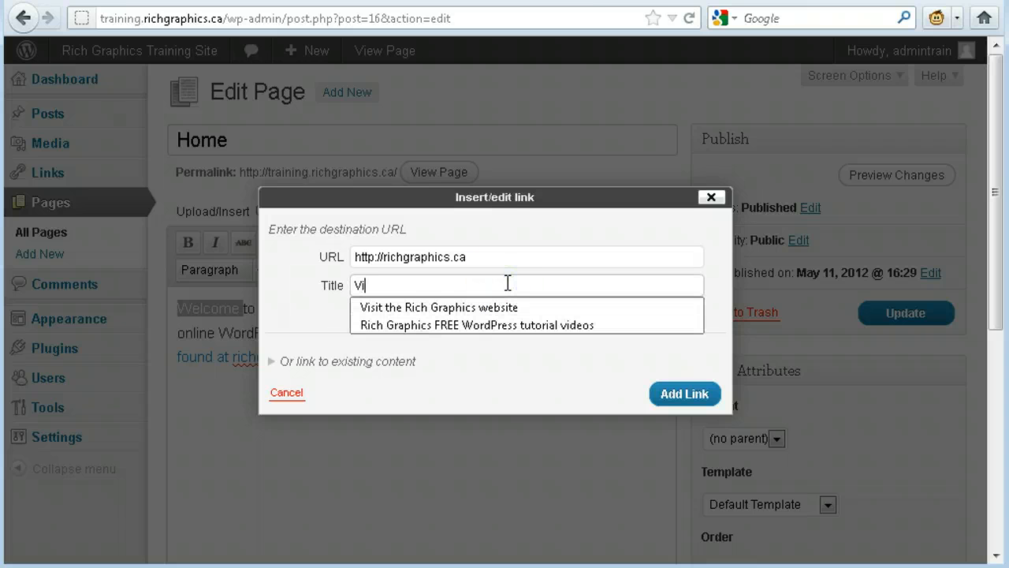
key("Down")
key("Return")
left_click(711, 403)
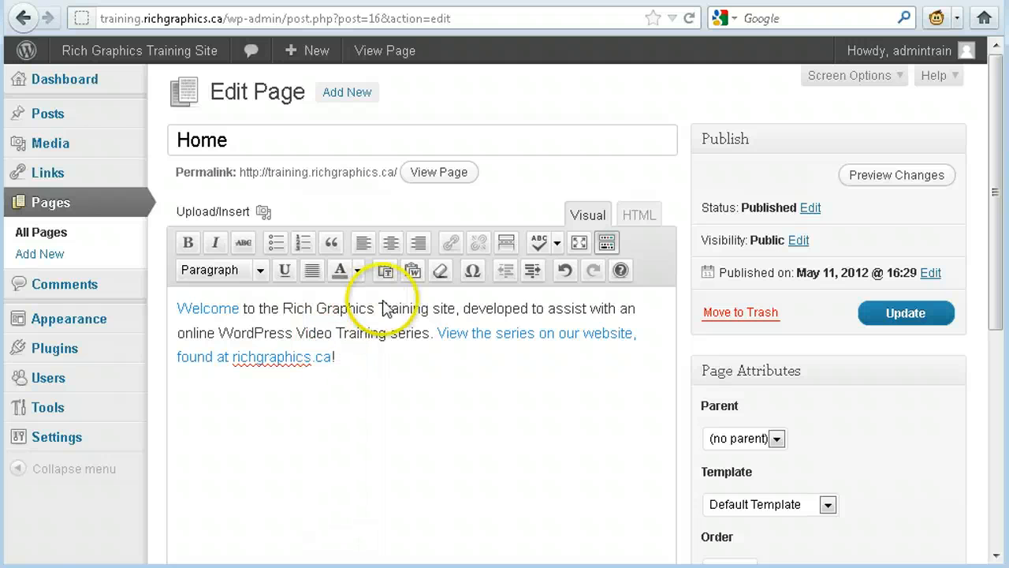
- Make the word "Training" bold and colour the word "developed" orange in the Home page text
left_click(401, 314)
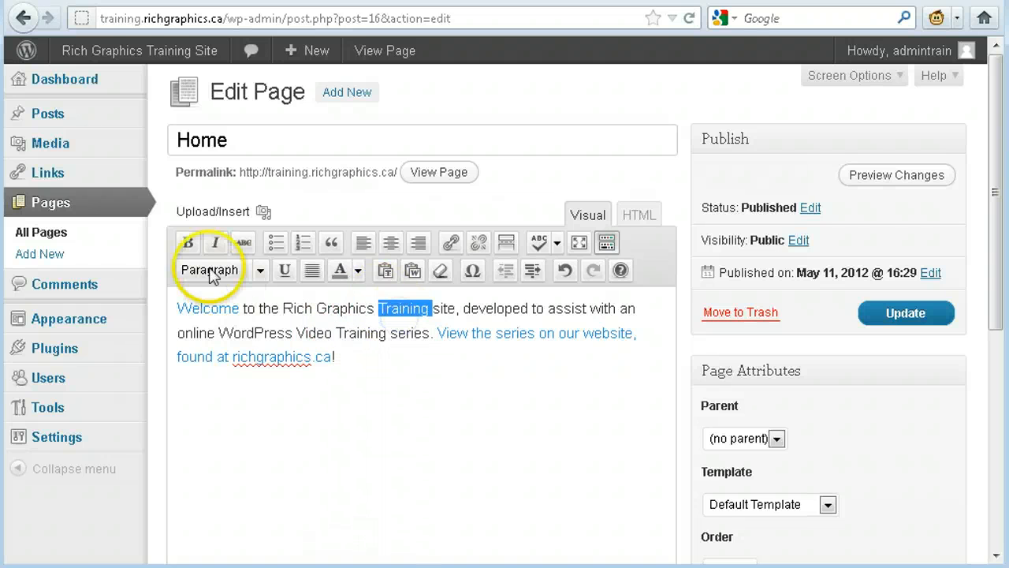
left_click(187, 243)
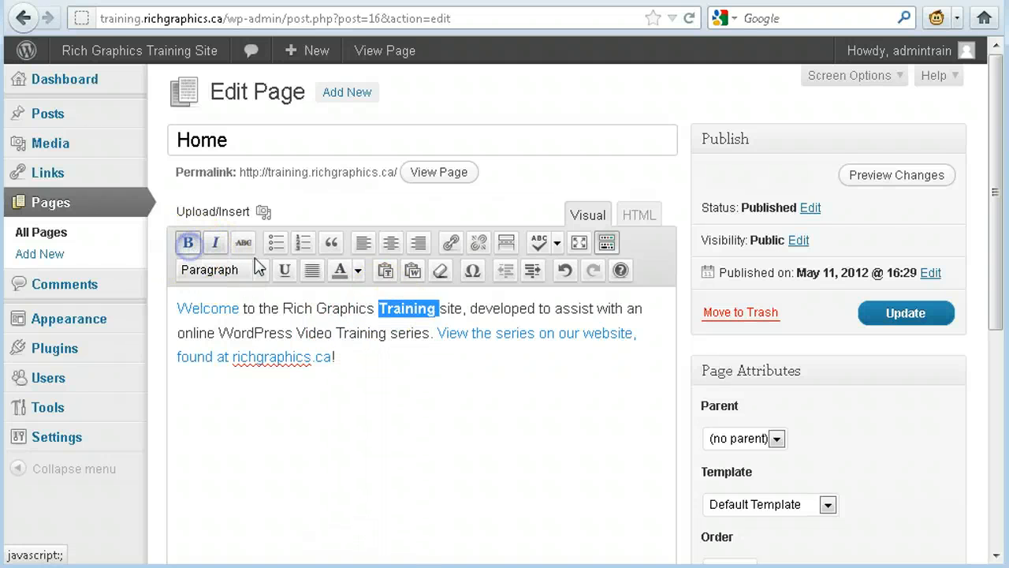
double_click(509, 309)
left_click(358, 270)
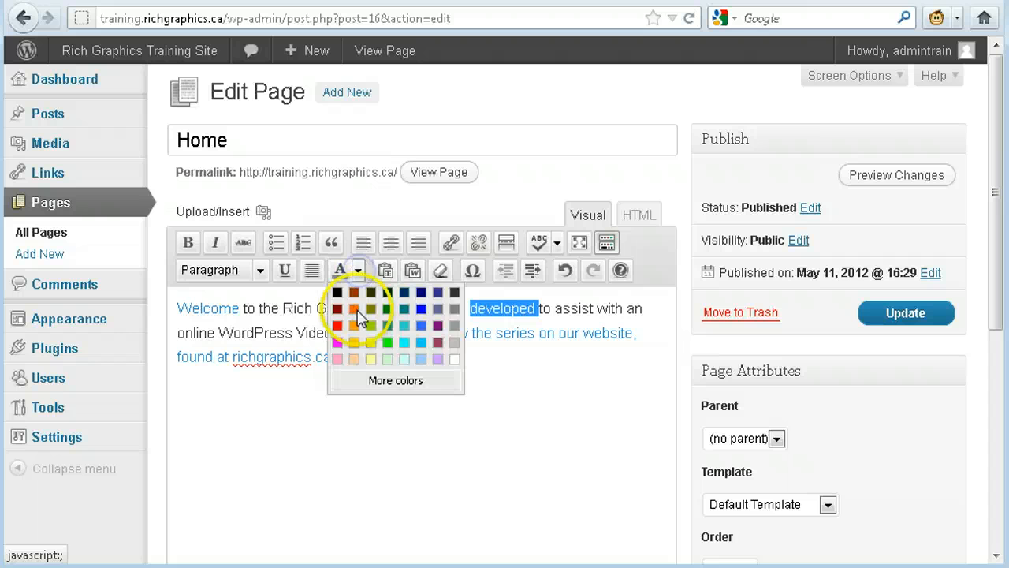
left_click(354, 308)
left_click(385, 316)
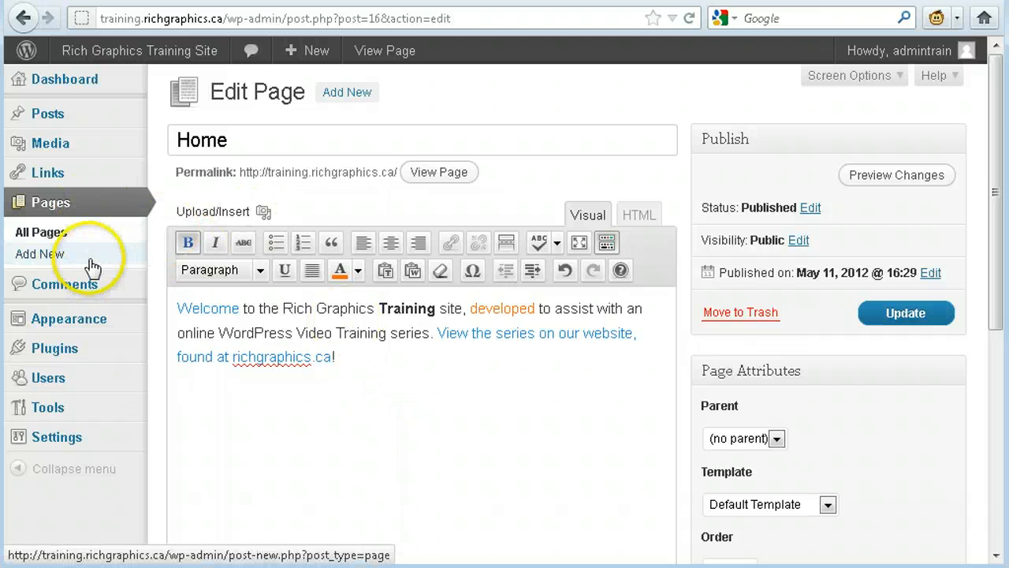
- Leave the Home page without saving and publish a new page titled "About" with the text "About me"
left_click(69, 205)
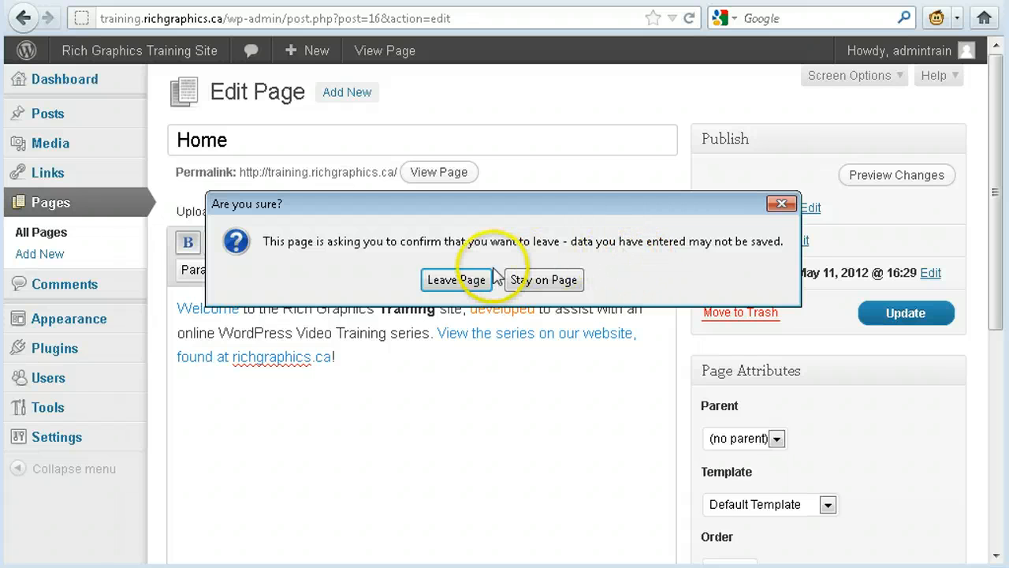
left_click(469, 280)
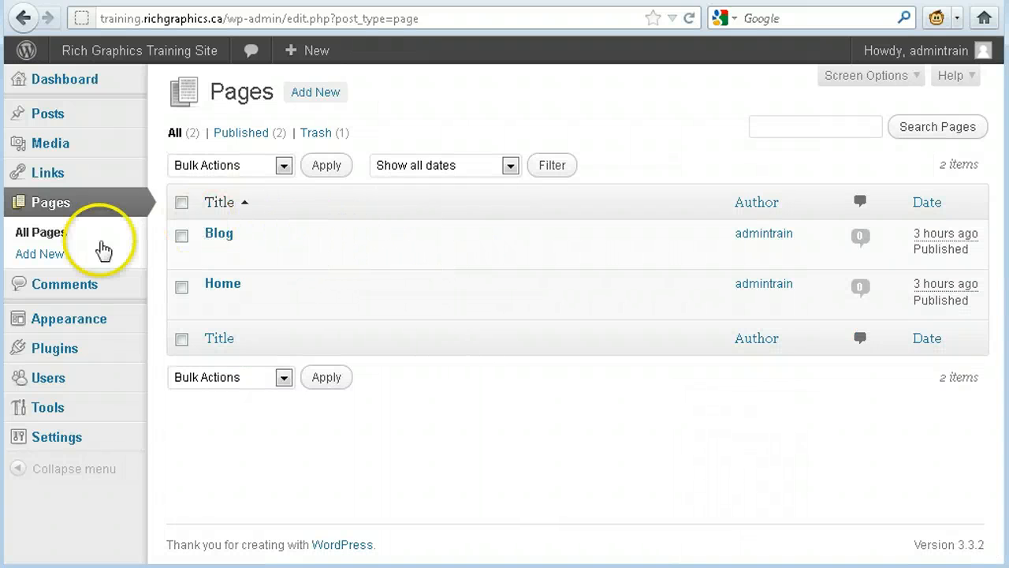
left_click(82, 254)
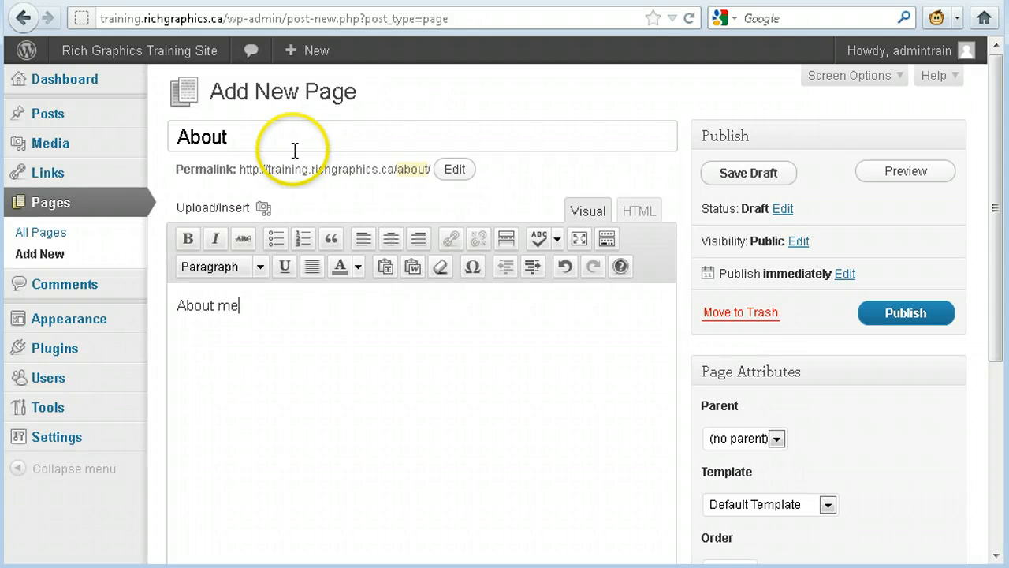
left_click(895, 307)
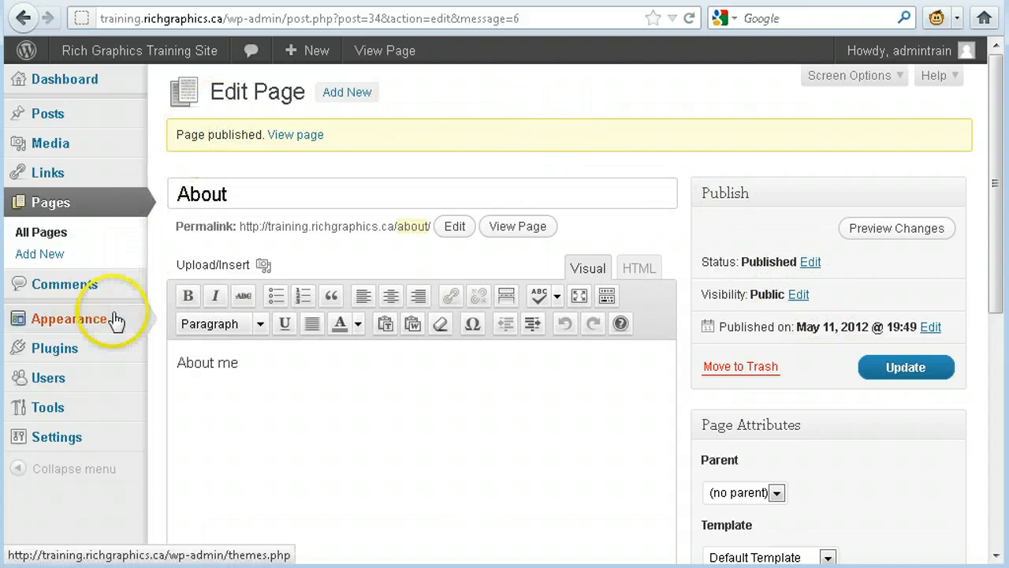
- Open the site's menu settings and add the About page to the Main Menu
mouse_move(111, 331)
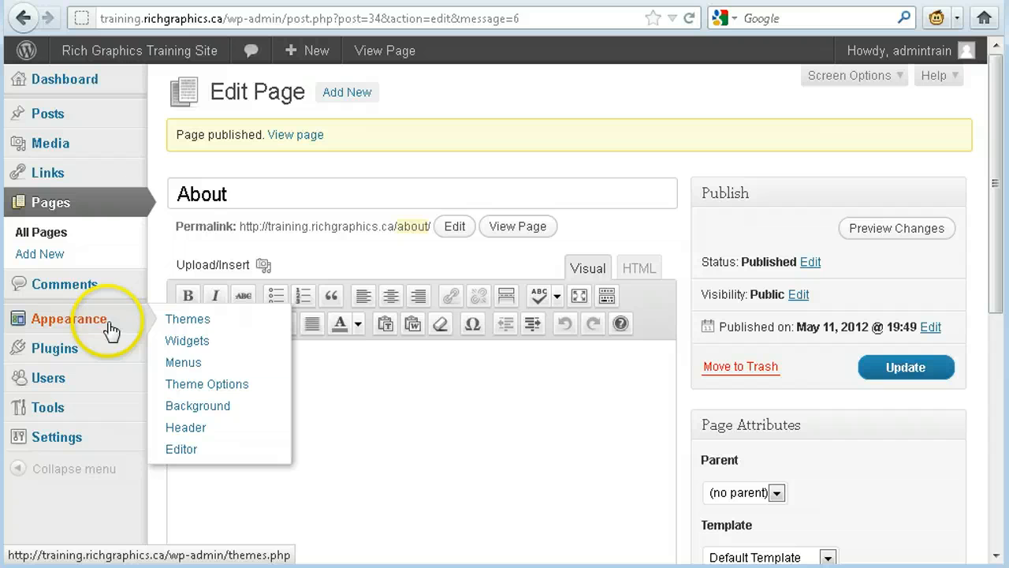
left_click(218, 364)
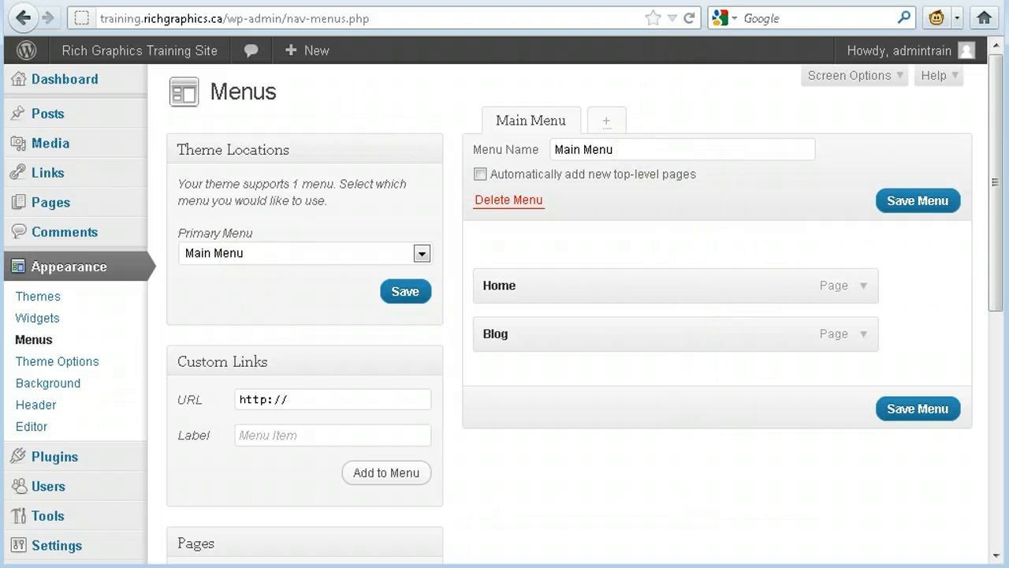
left_click_drag(1000, 131, 999, 247)
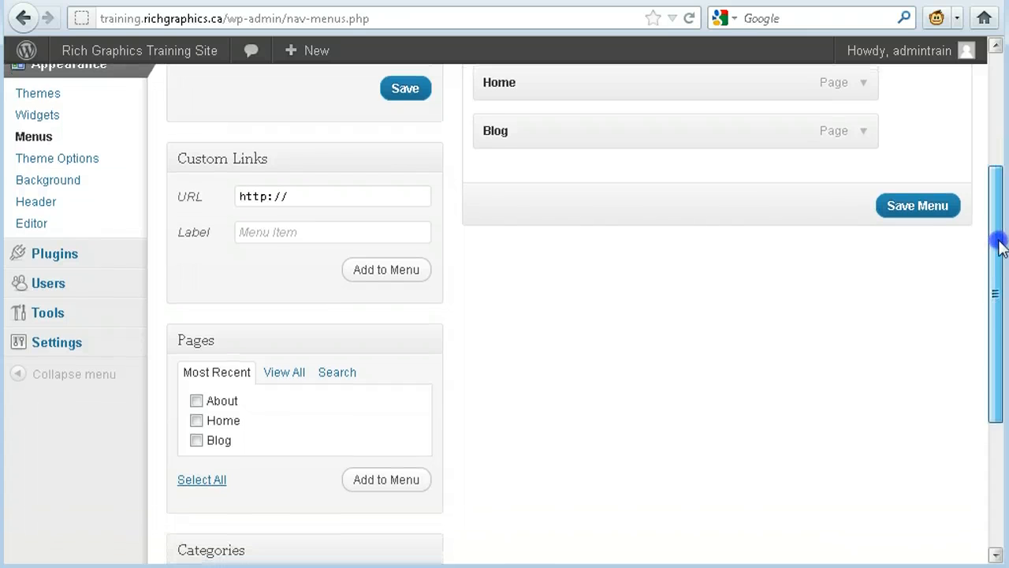
left_click(196, 400)
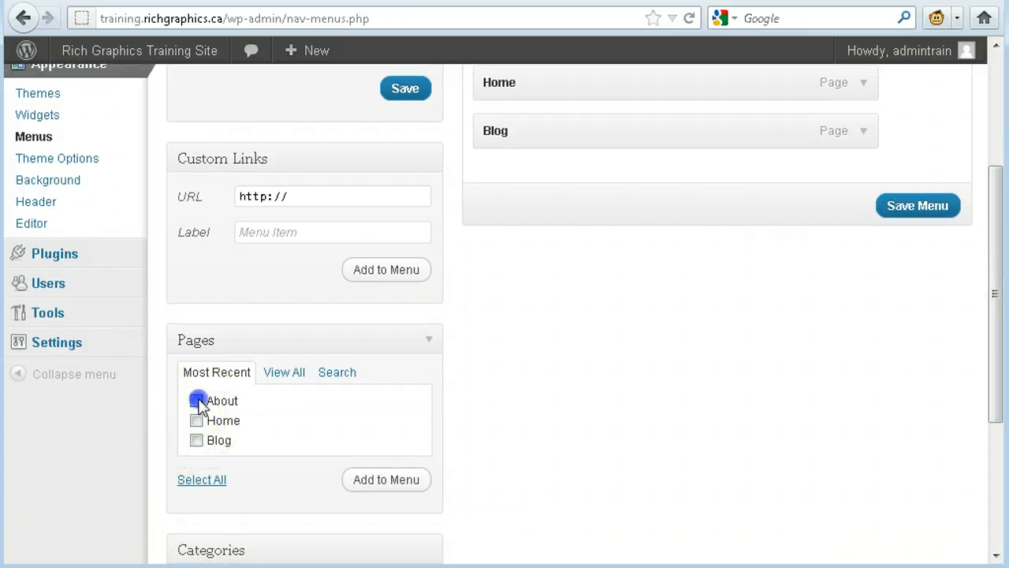
left_click(377, 487)
- Move the About item between Home and Blog in the Main Menu and save the menu
scroll(642, 378, "up", 5)
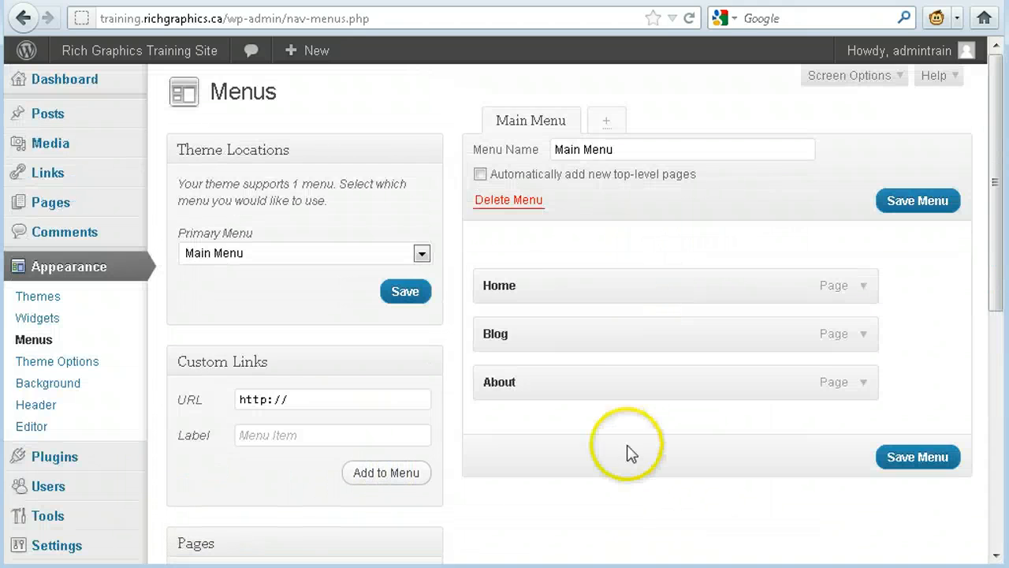
left_click_drag(572, 383, 569, 331)
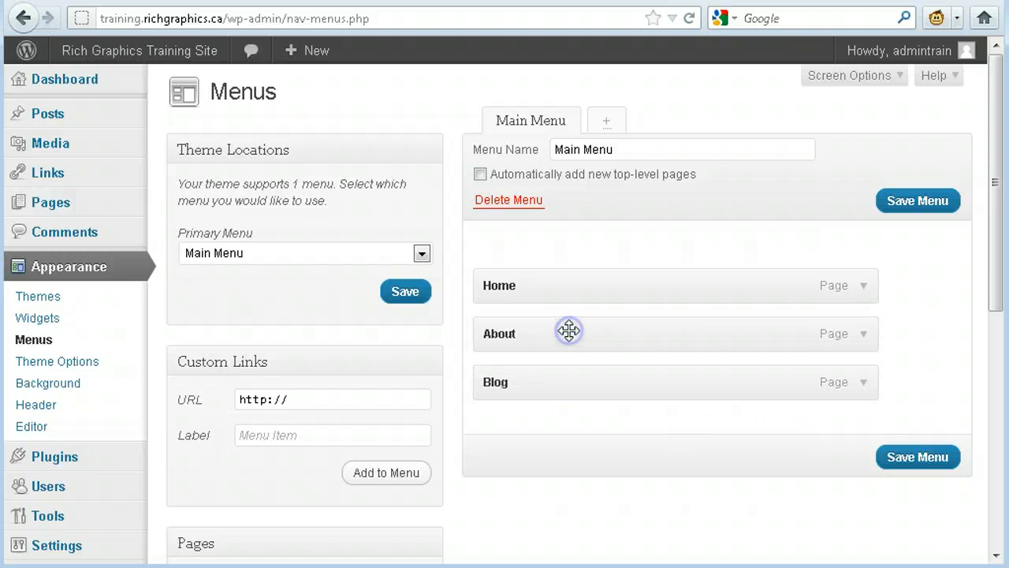
left_click(903, 460)
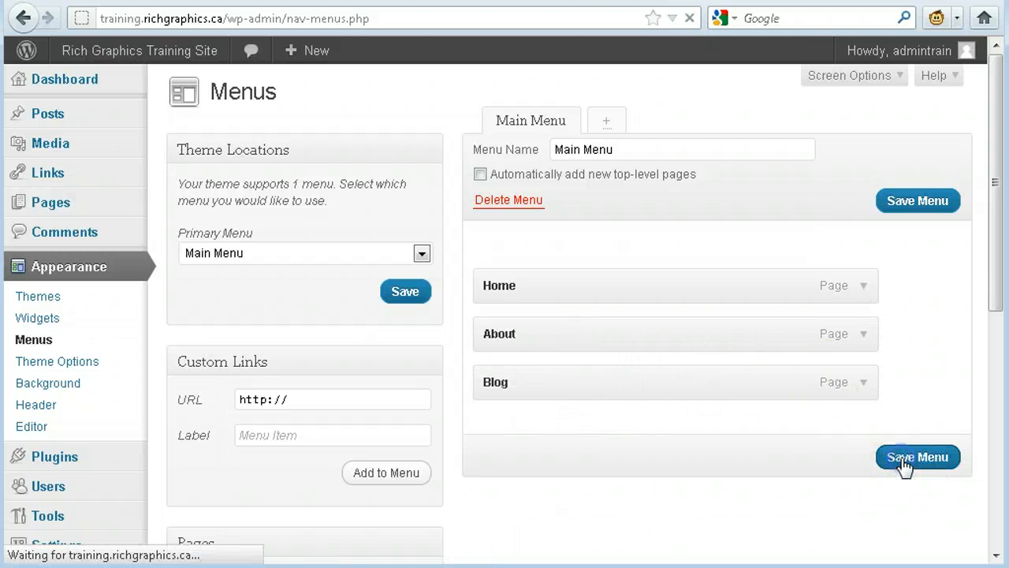